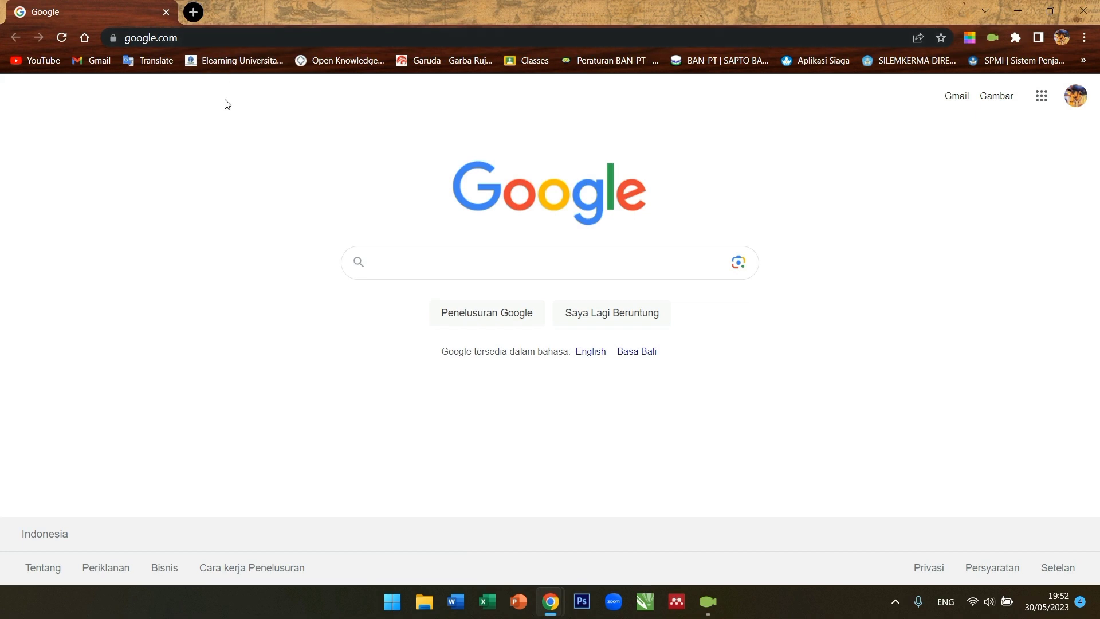
- Search Google for 'mendeley' and open the 'Mendeley - Reference Management Software' result
{"action": "left_click", "coordinate": [214, 39]}
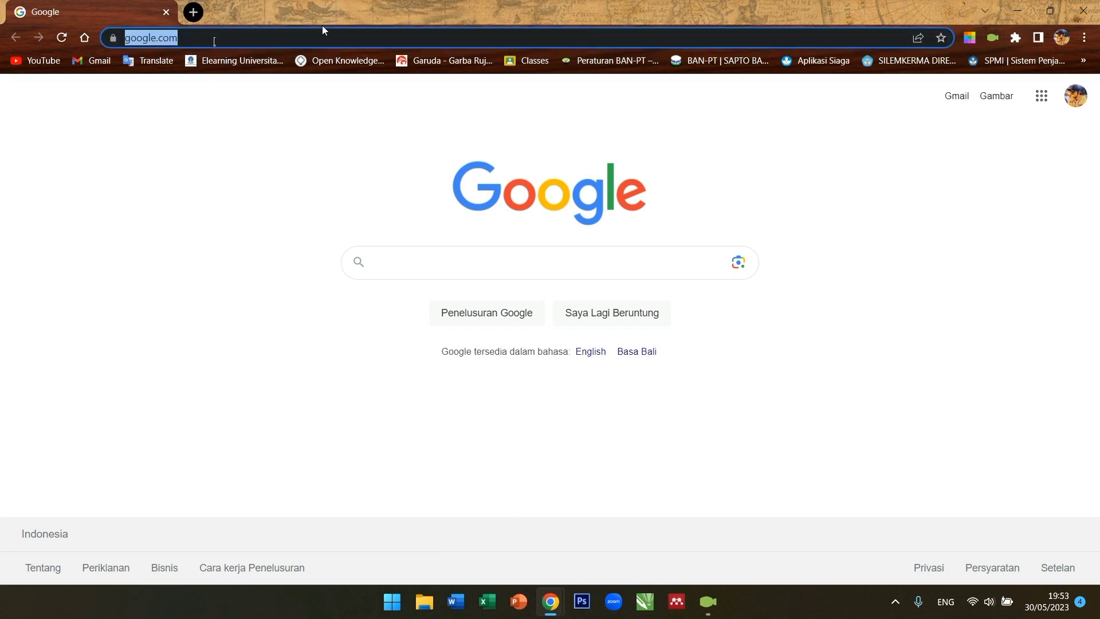
{"action": "type", "text": "men"}
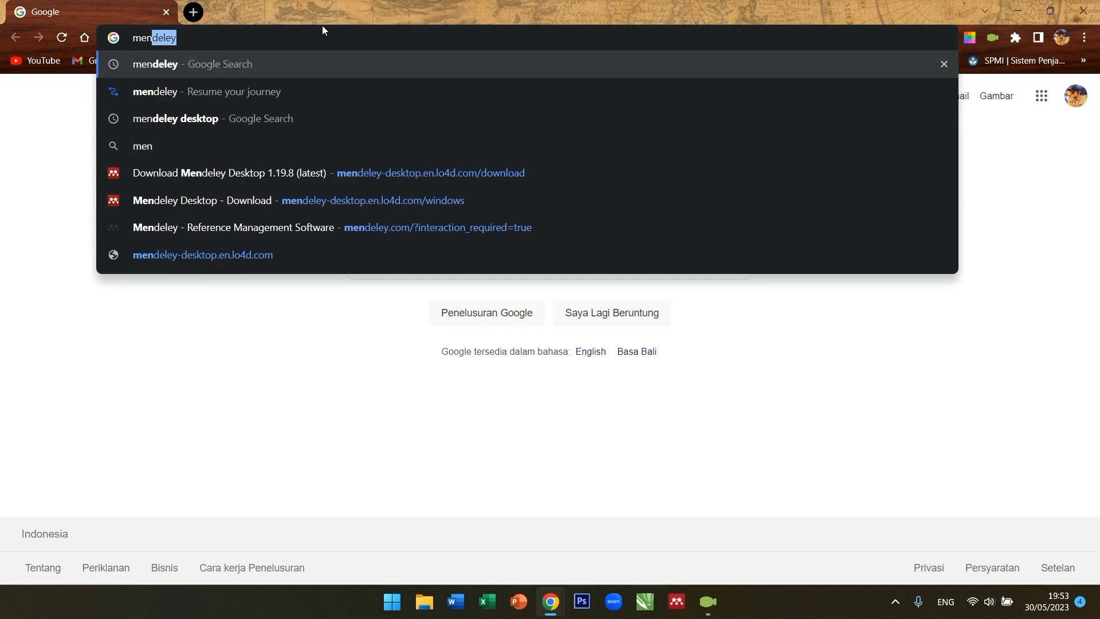
{"action": "key", "text": "Return"}
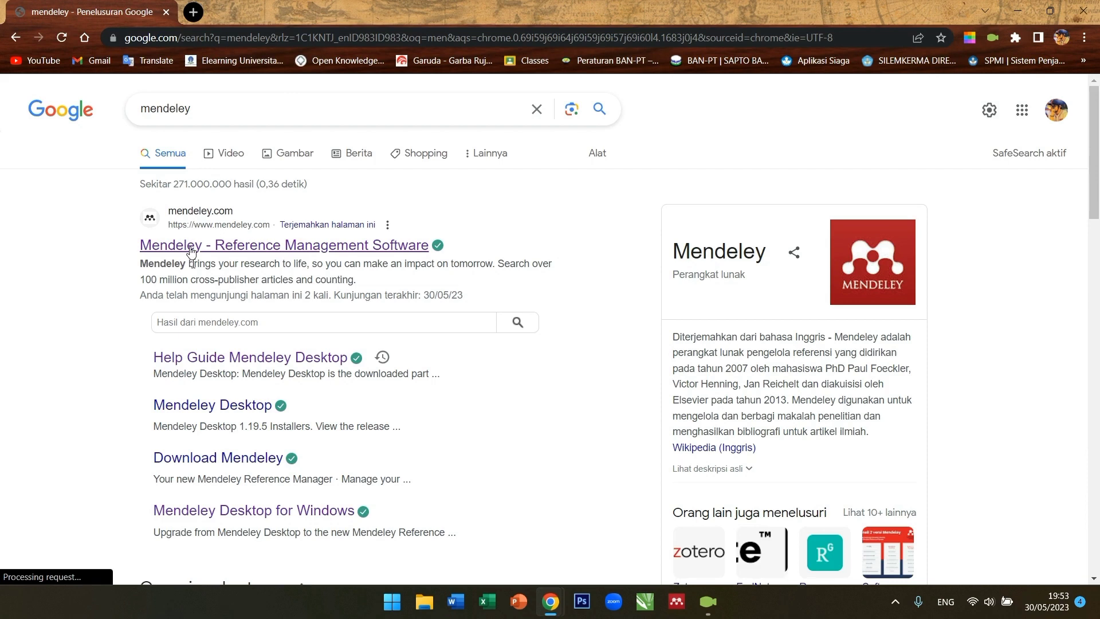
{"action": "left_click", "coordinate": [371, 246]}
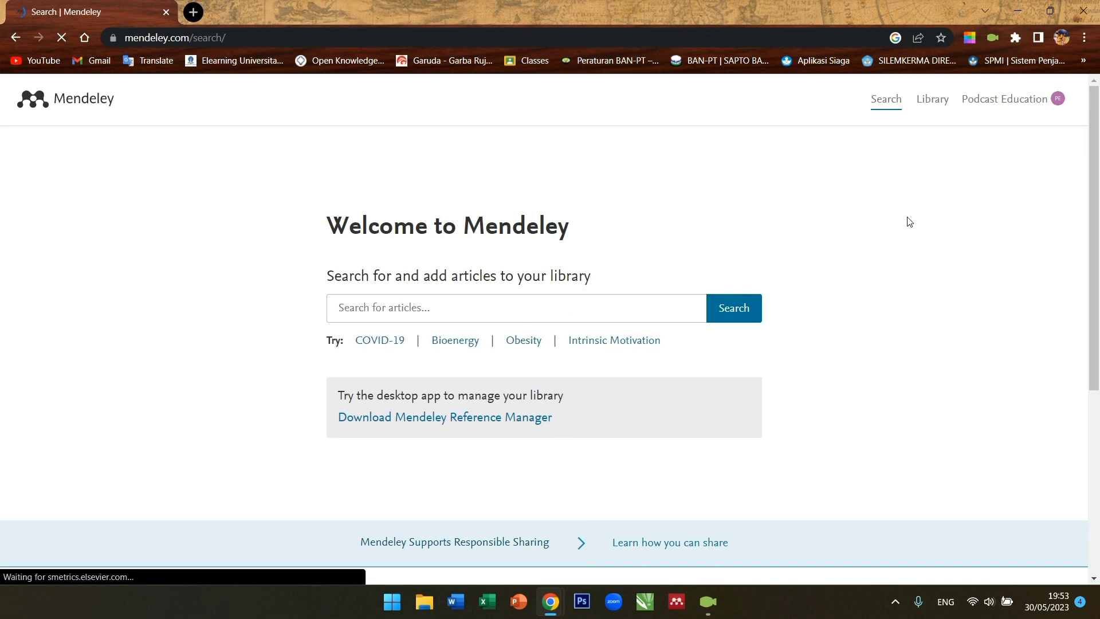
{"action": "left_click", "coordinate": [1044, 105]}
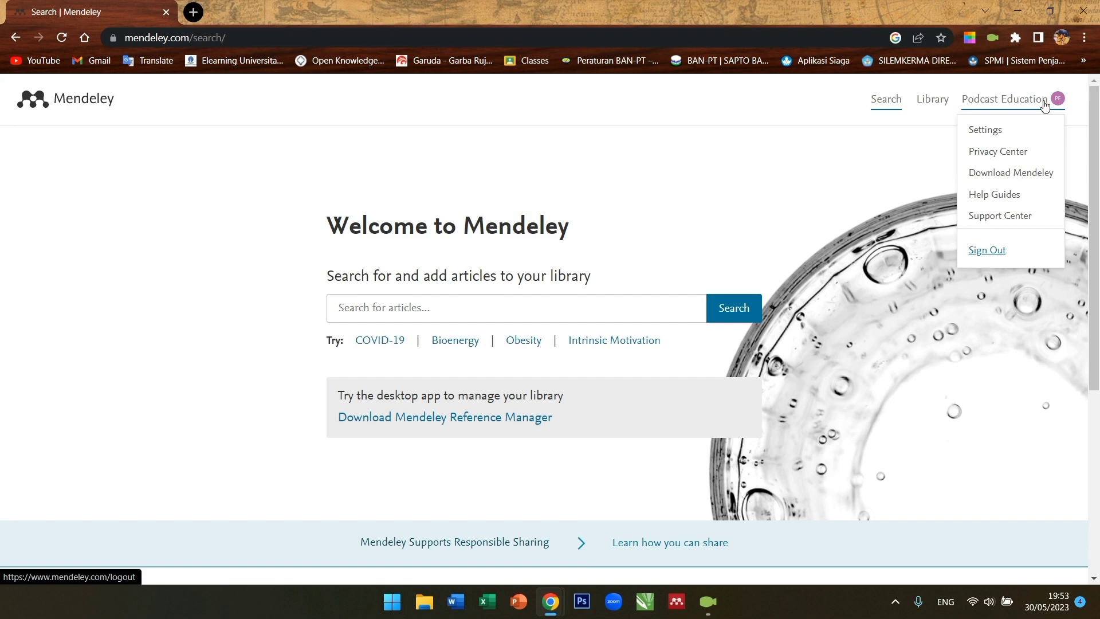
{"action": "left_click", "coordinate": [1036, 254]}
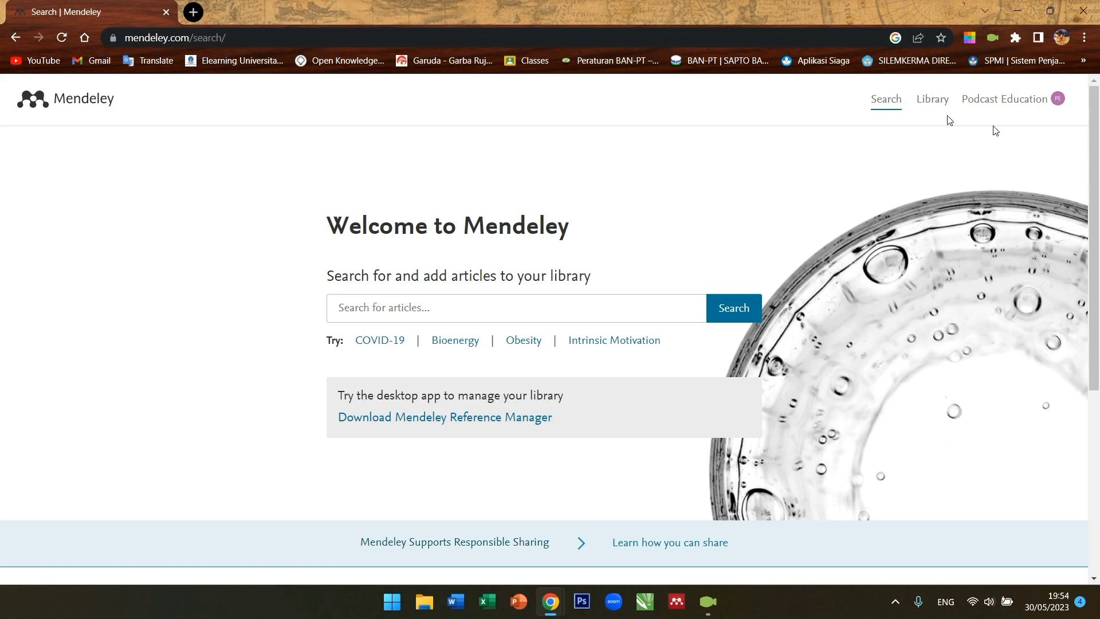
- Check the empty online Library in Mendeley Web, then launch Mendeley Desktop
{"action": "left_click", "coordinate": [933, 107]}
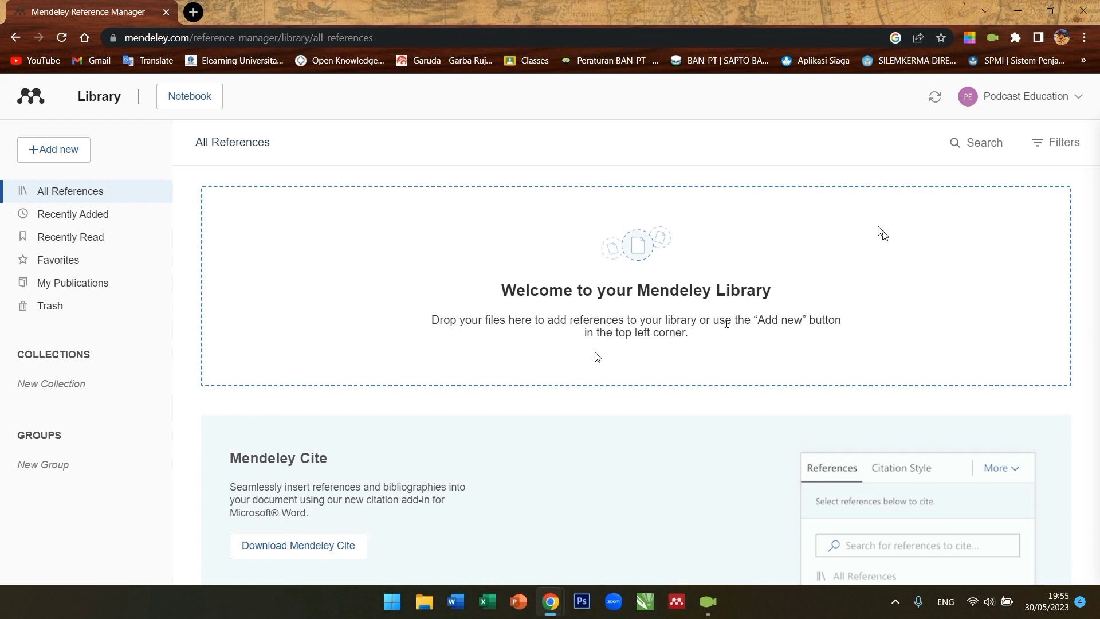
{"action": "left_click", "coordinate": [676, 609]}
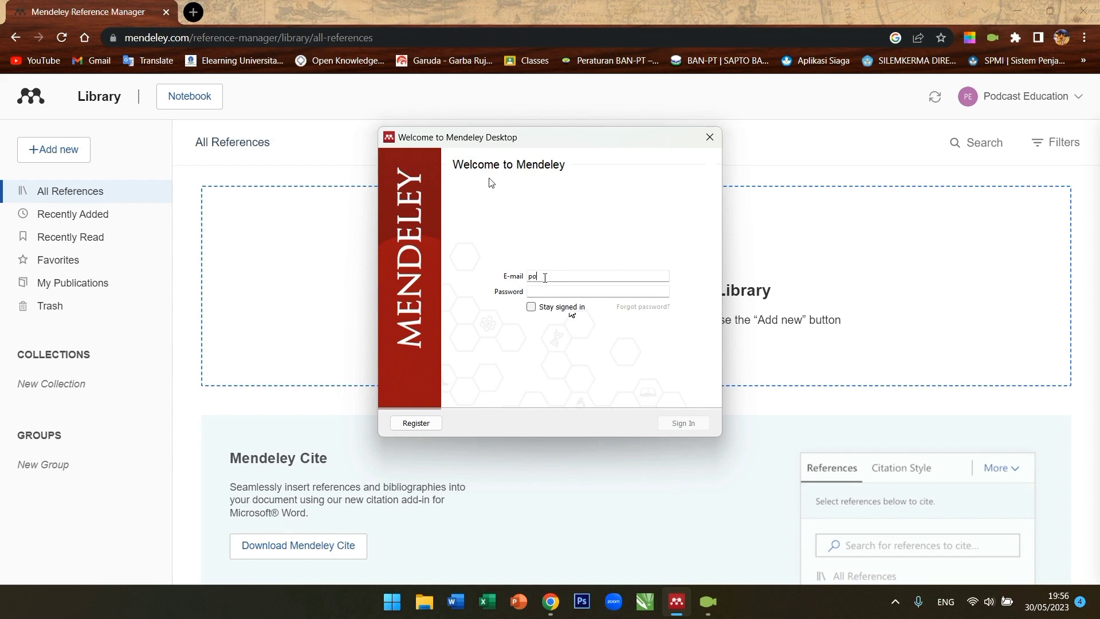
- Sign in to Mendeley Desktop with the account e-mail and close the Word plugin welcome dialog
{"action": "type", "text": "dcast."}
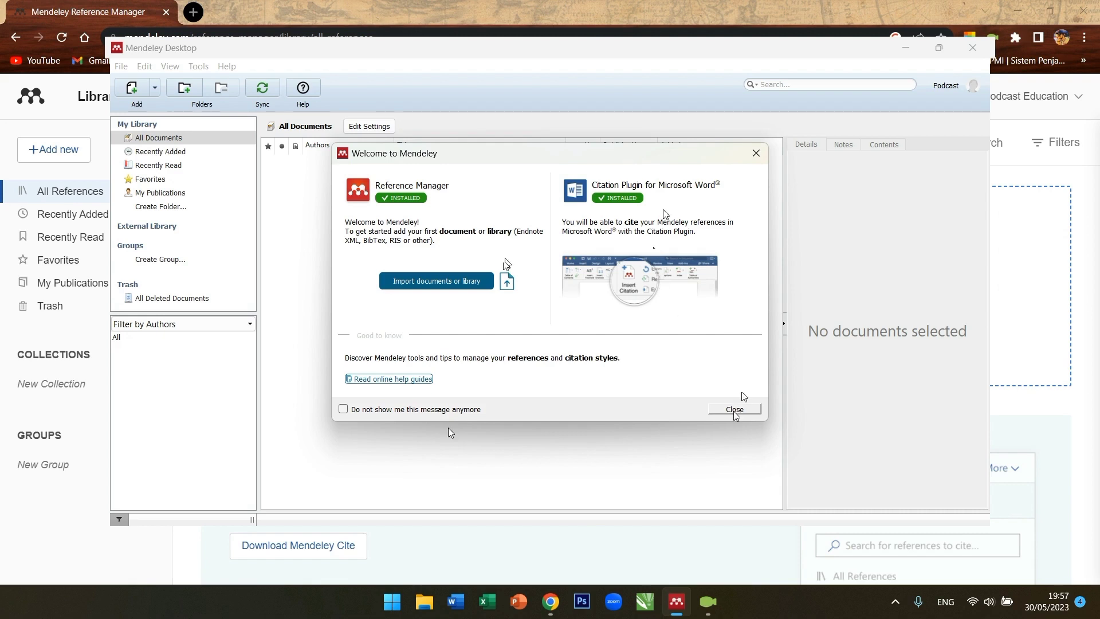
{"action": "left_click", "coordinate": [734, 409]}
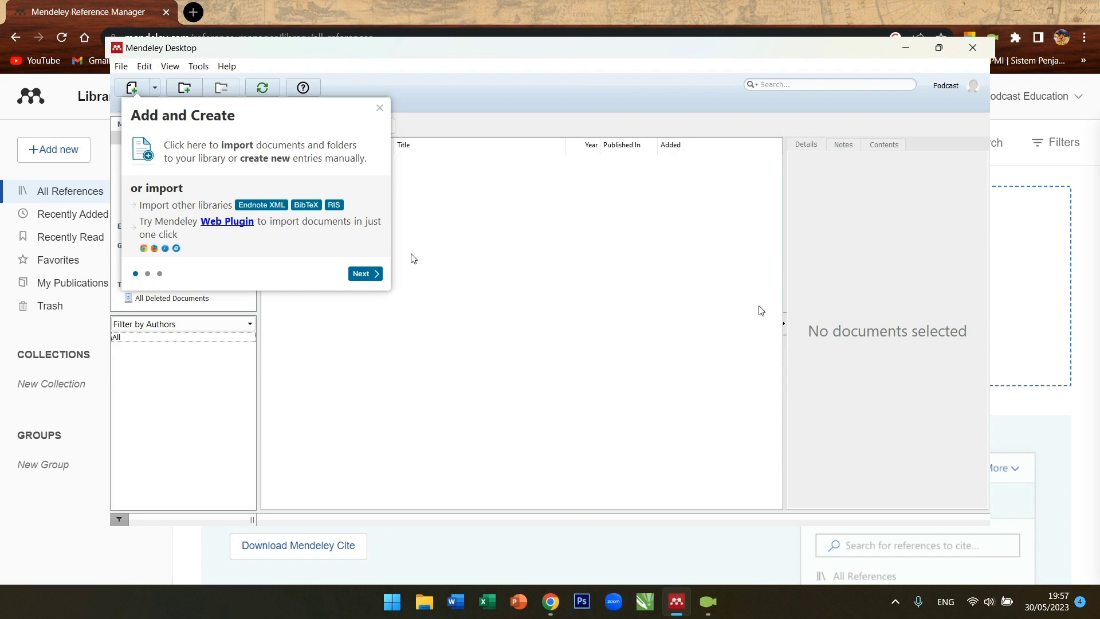
- Dismiss the Add and Create tip, cancel Add Files, and show the Add dropdown options
{"action": "left_click", "coordinate": [379, 108]}
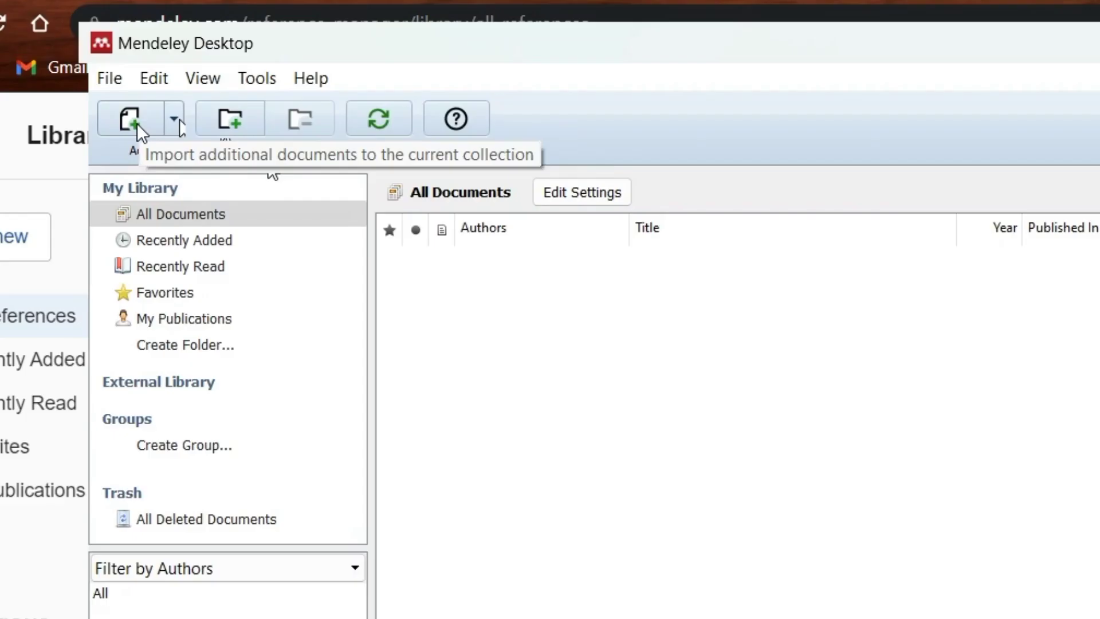
{"action": "left_click", "coordinate": [136, 94]}
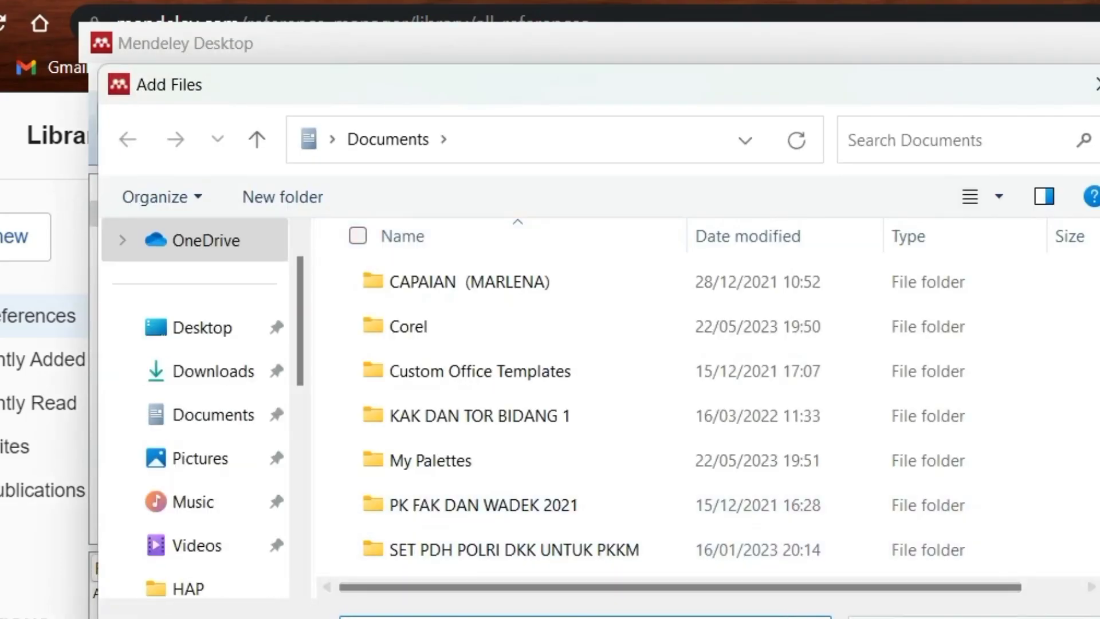
{"action": "left_click", "coordinate": [1037, 618]}
{"action": "left_click", "coordinate": [173, 117]}
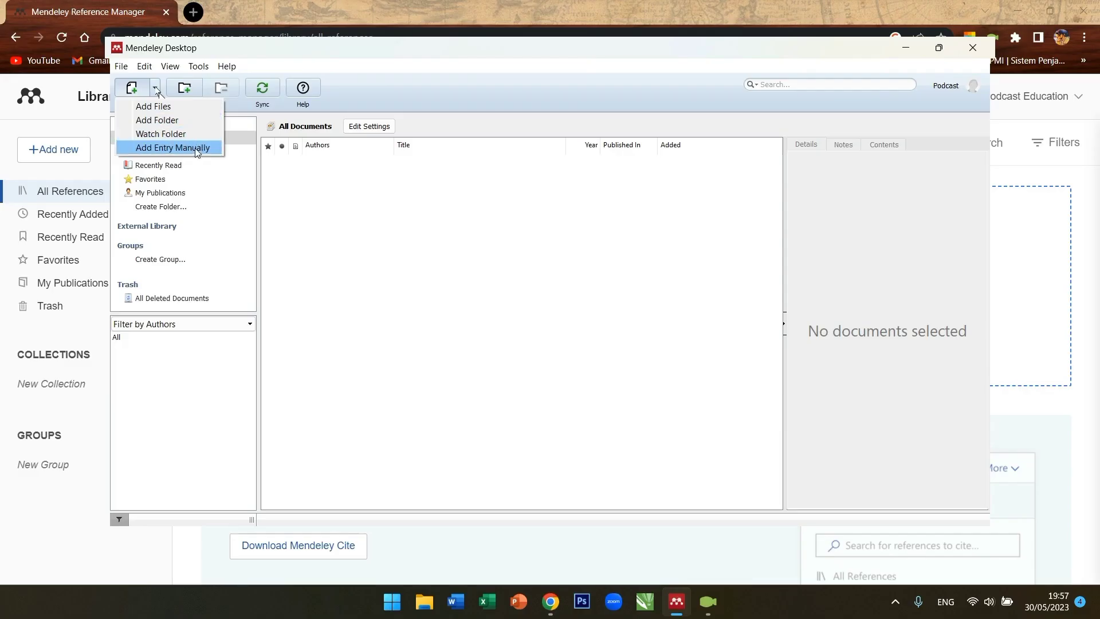
- Start a manual entry as a Book titled 'Kriminologi'
{"action": "left_click", "coordinate": [210, 150]}
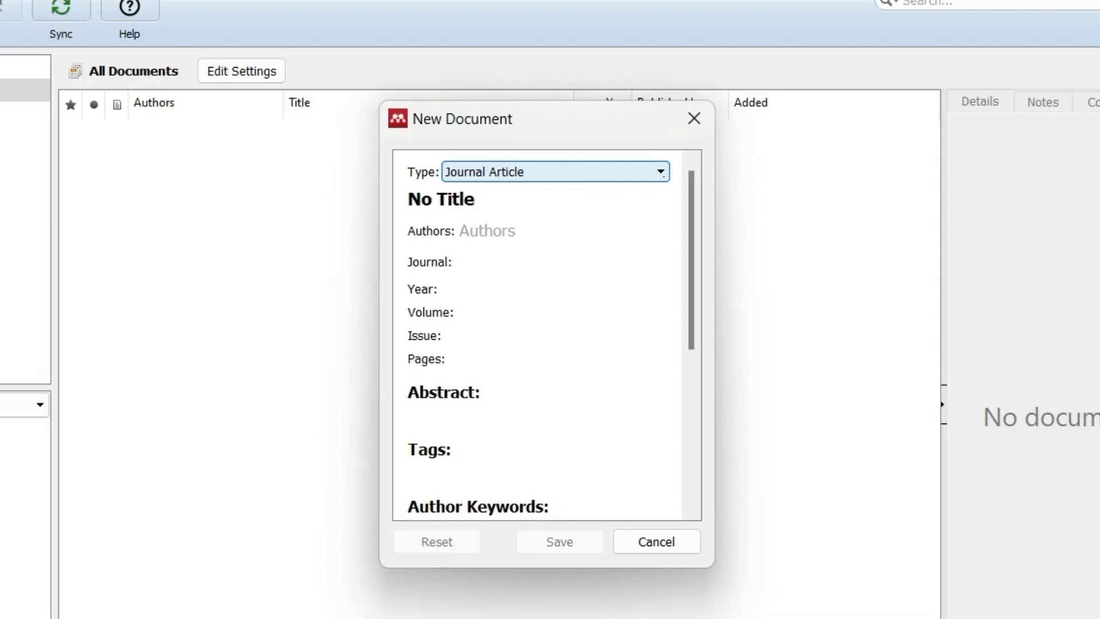
{"action": "left_click", "coordinate": [618, 186]}
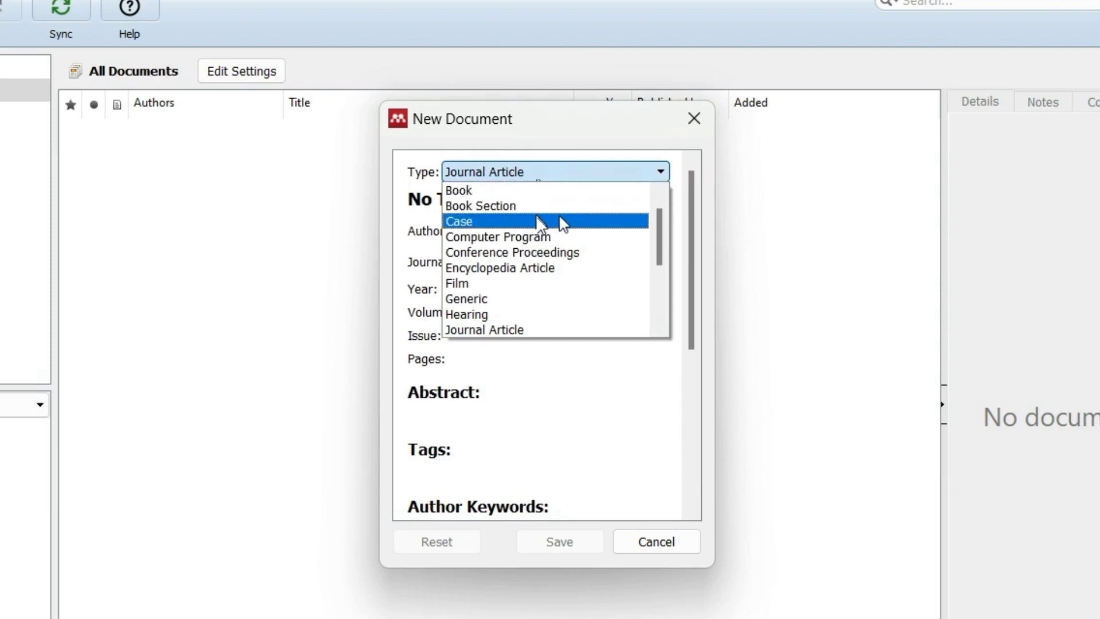
{"action": "scroll", "coordinate": [590, 264], "scroll_direction": "down", "scroll_amount": 1}
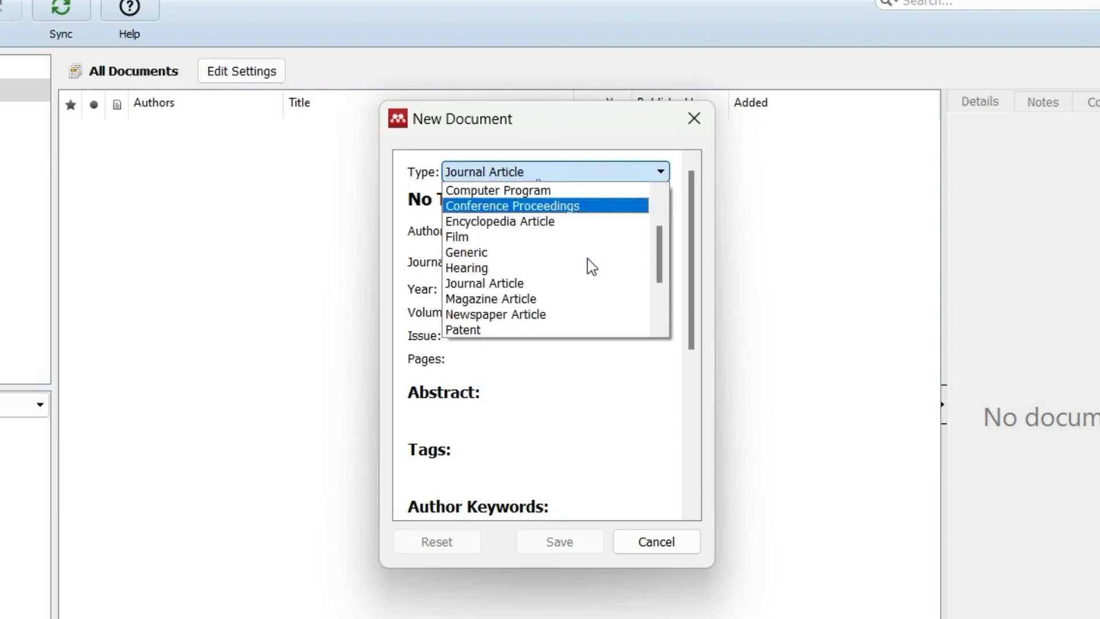
{"action": "scroll", "coordinate": [562, 300], "scroll_direction": "down", "scroll_amount": 1}
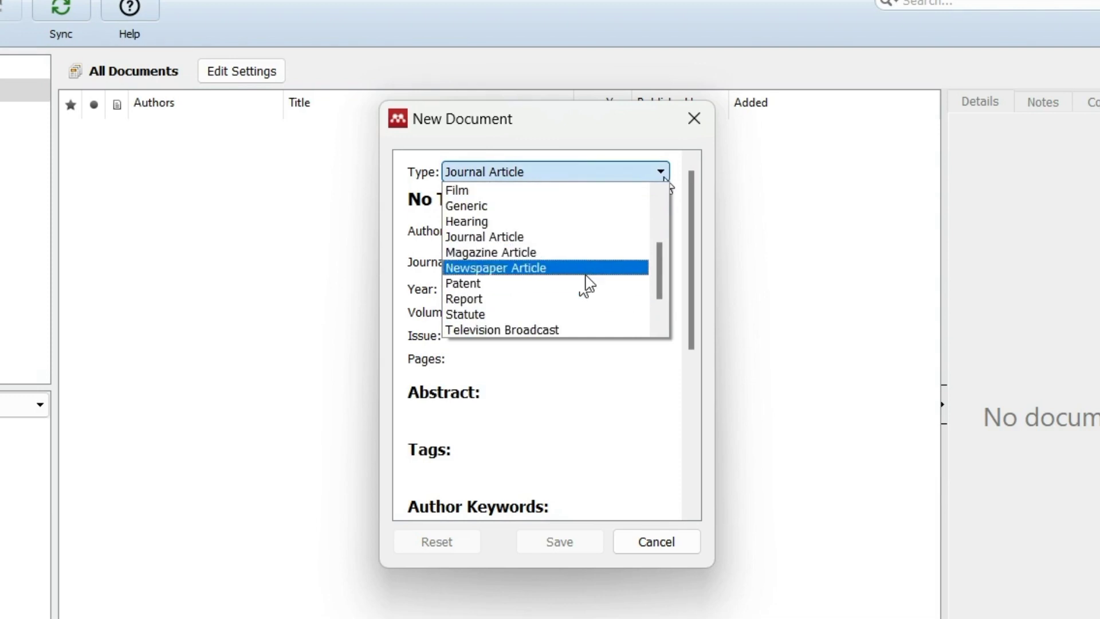
{"action": "scroll", "coordinate": [587, 283], "scroll_direction": "up", "scroll_amount": 3}
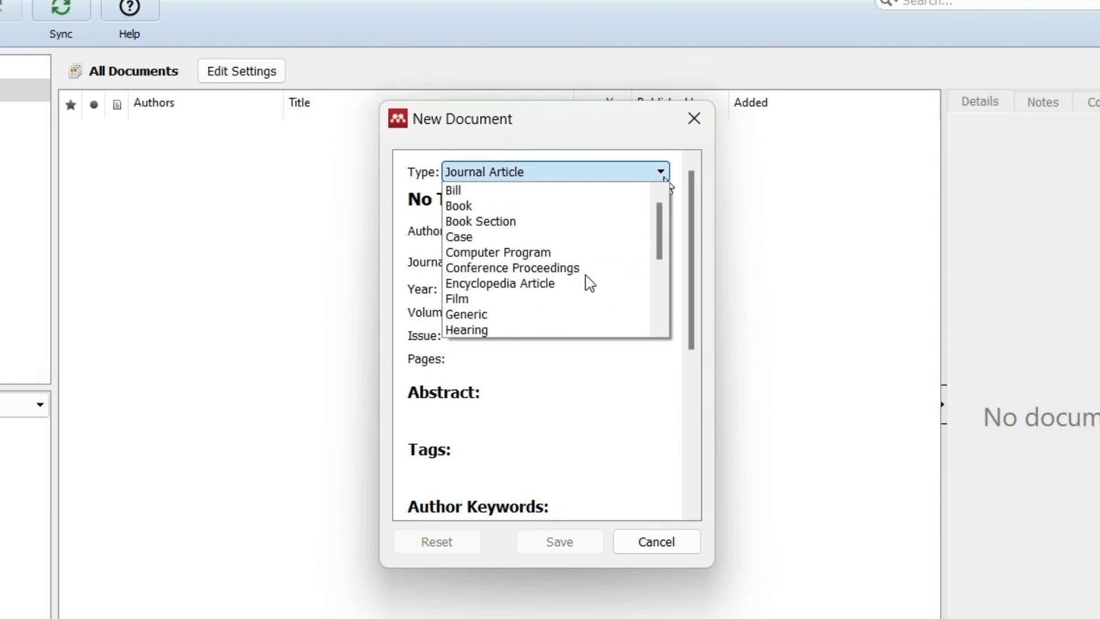
{"action": "left_click", "coordinate": [500, 207]}
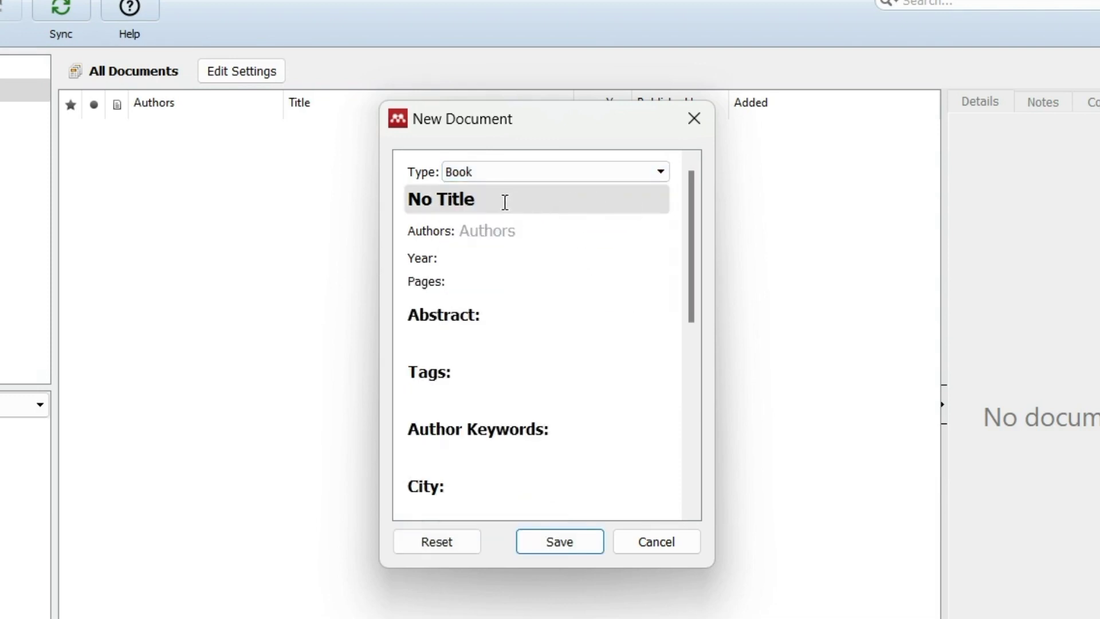
{"action": "left_click", "coordinate": [504, 202]}
{"action": "key", "text": "BackSpace"}
{"action": "key", "text": "BackSpace"}
{"action": "key", "text": "BackSpace"}
{"action": "key", "text": "BackSpace"}
{"action": "key", "text": "BackSpace"}
{"action": "key", "text": "BackSpace"}
{"action": "key", "text": "BackSpace"}
{"action": "key", "text": "BackSpace"}
{"action": "type", "text": "Kriminologi"}
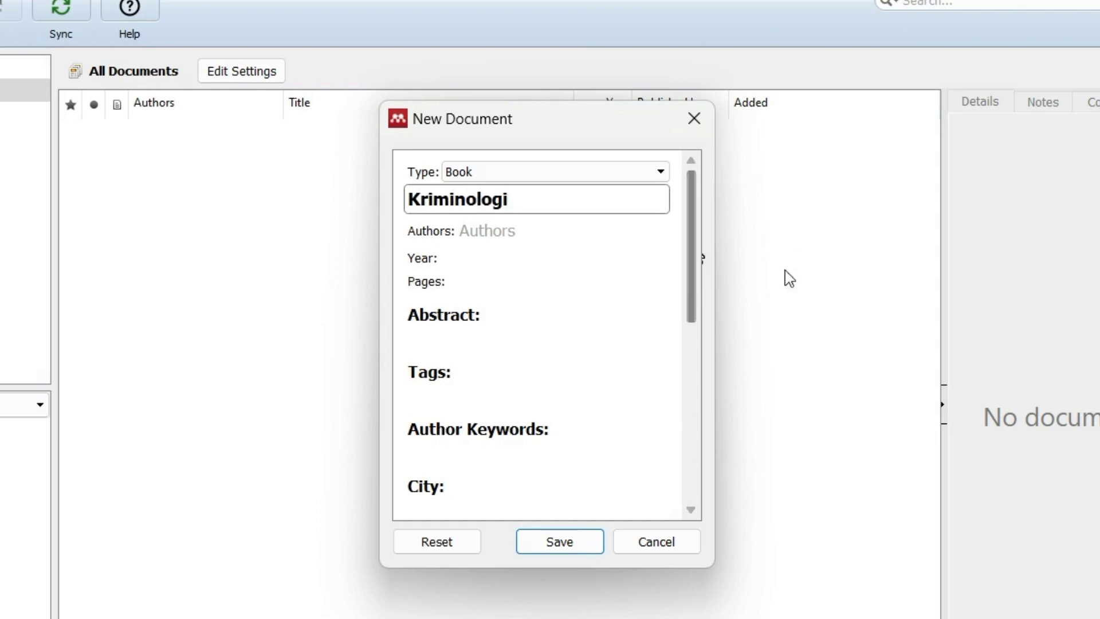
- Set the book's author to 'Te Education' and year to 2023
{"action": "left_click", "coordinate": [510, 232]}
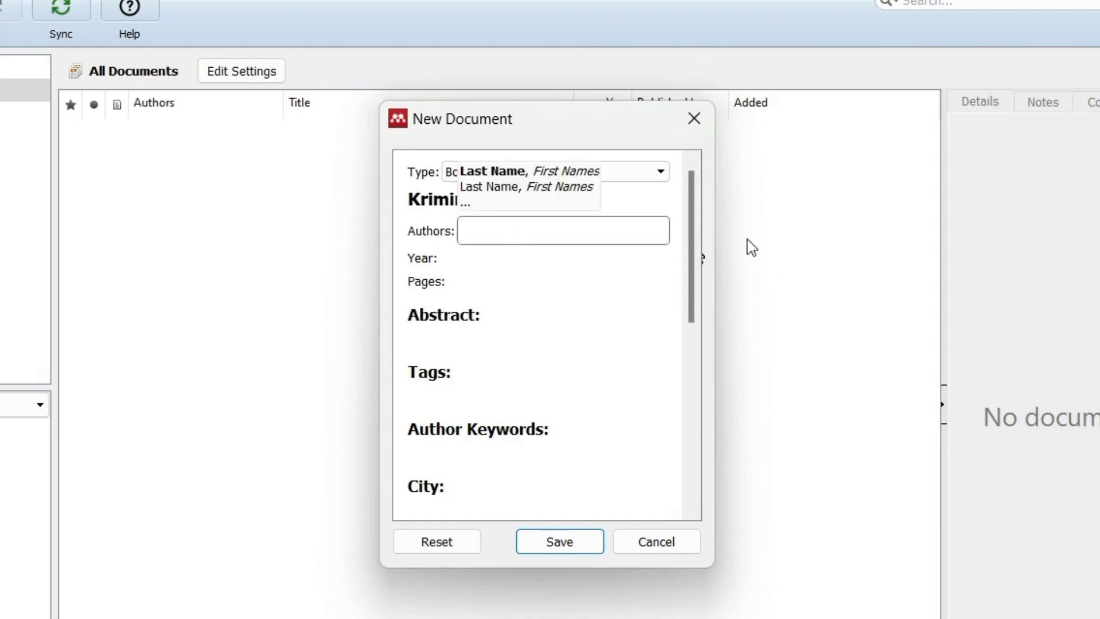
{"action": "type", "text": "Te Educ"}
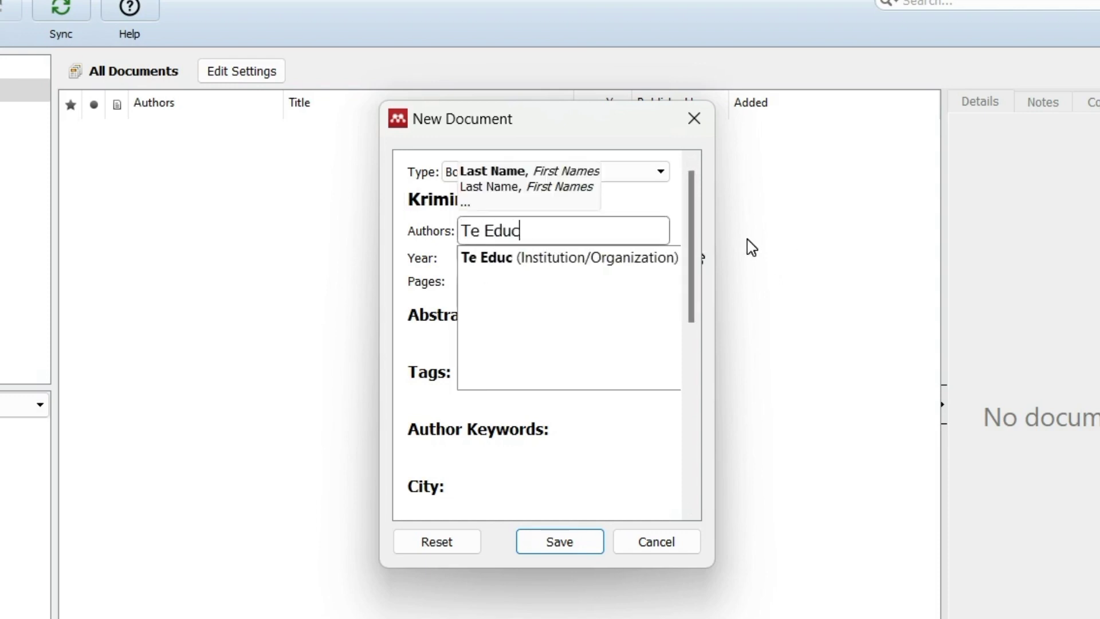
{"action": "type", "text": "ation"}
{"action": "key", "text": "Return"}
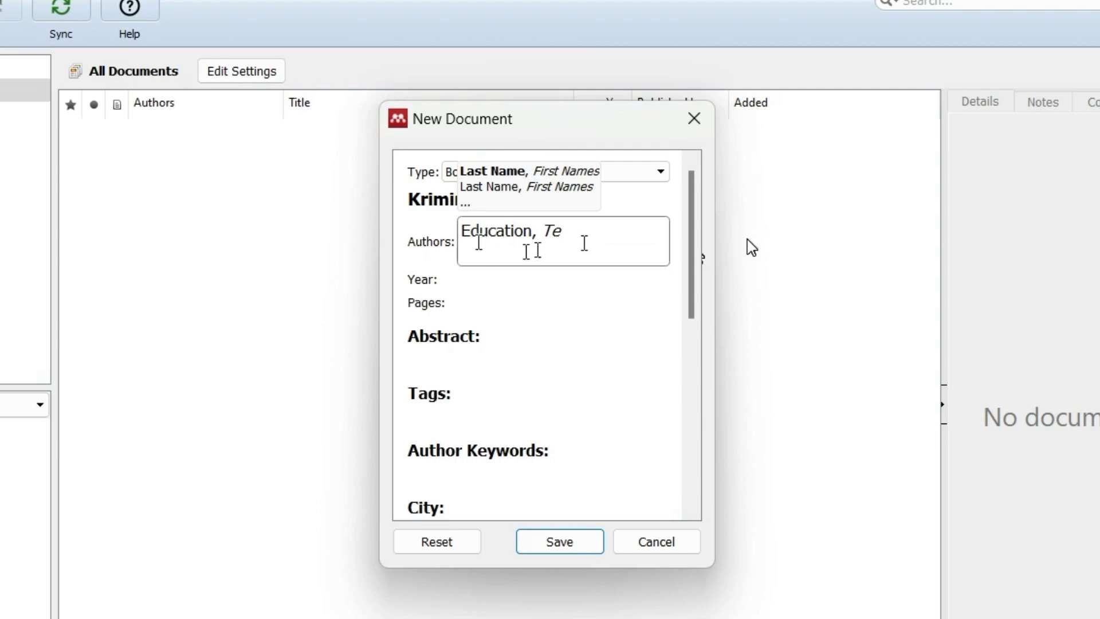
{"action": "left_click", "coordinate": [451, 259]}
{"action": "left_click", "coordinate": [468, 259]}
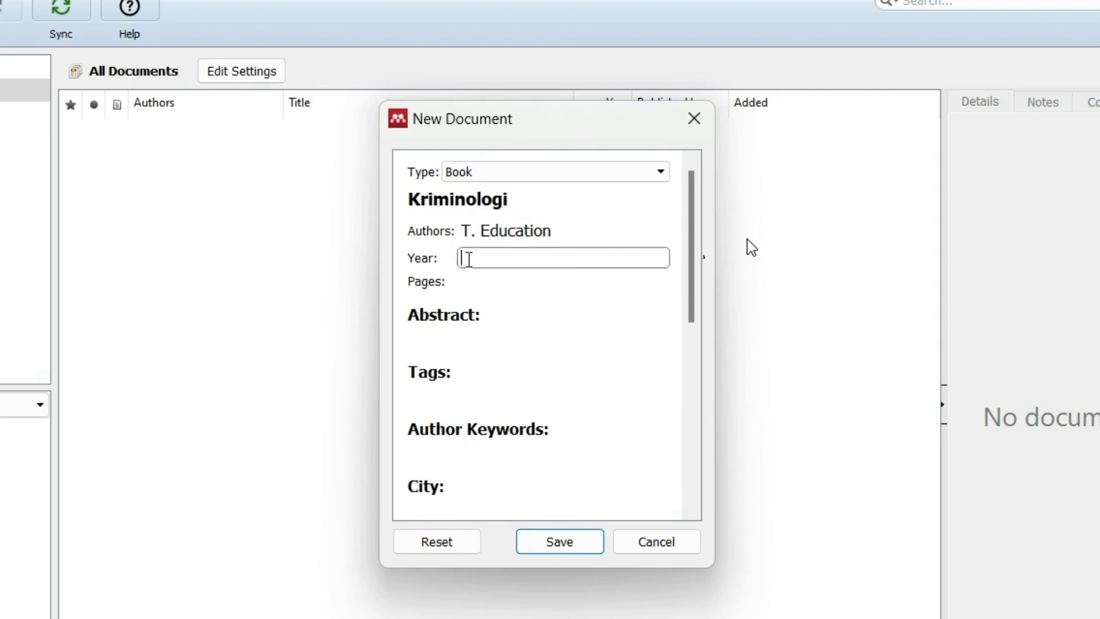
{"action": "type", "text": "2023"}
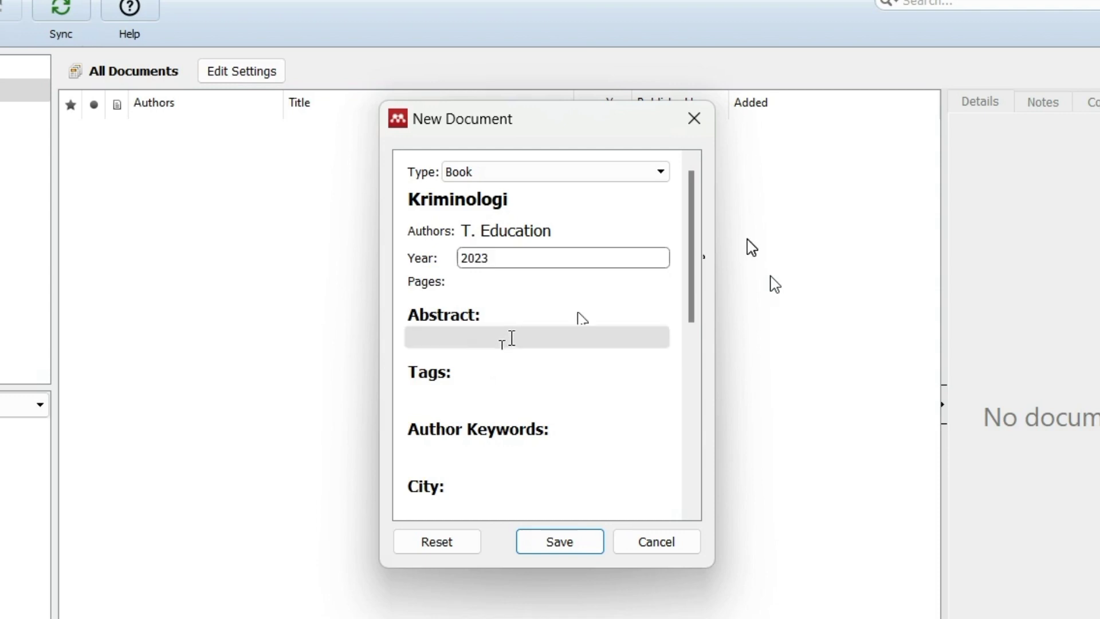
- Fill in City 'Surabaya', Edition 2 and Publisher 'Cerah Ceria Publisher'
{"action": "scroll", "coordinate": [511, 337], "scroll_direction": "down", "scroll_amount": 1}
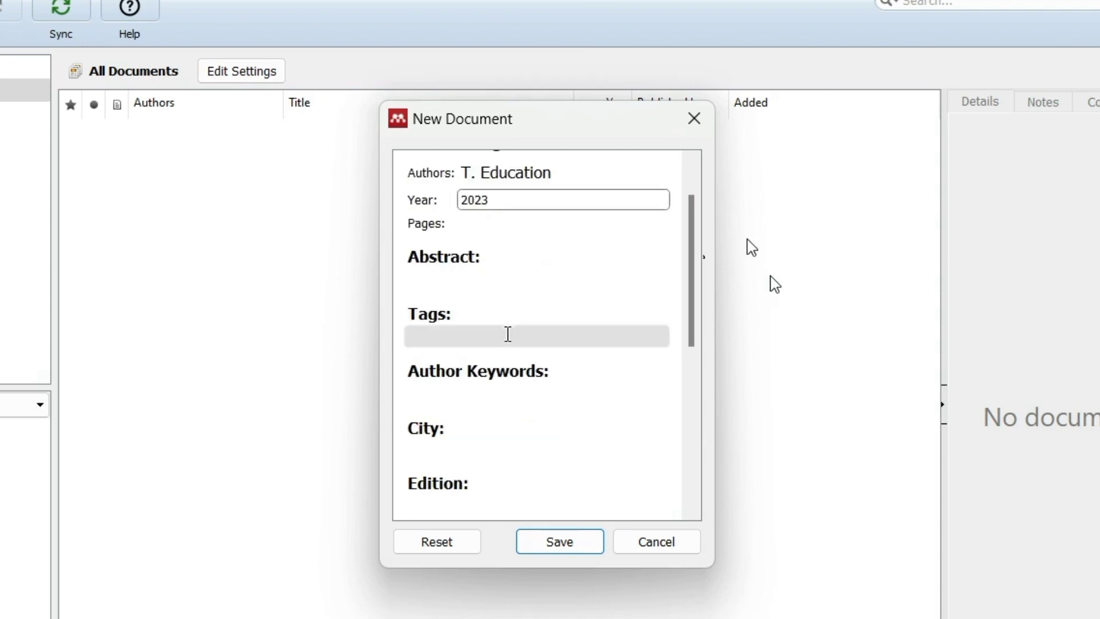
{"action": "scroll", "coordinate": [508, 334], "scroll_direction": "down", "scroll_amount": 1}
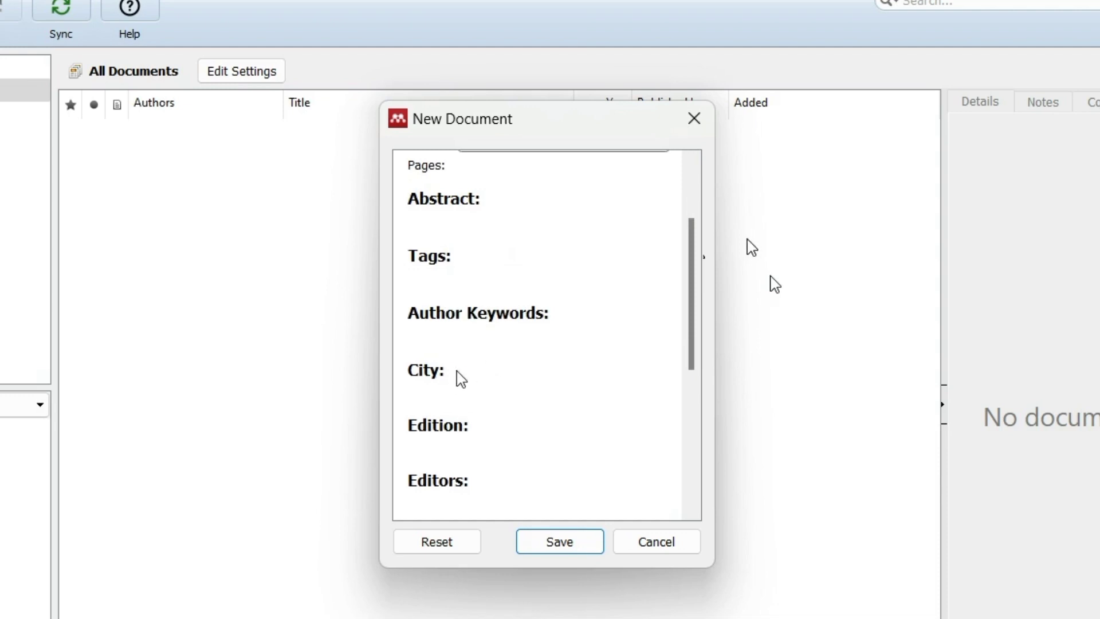
{"action": "left_click", "coordinate": [425, 394]}
{"action": "type", "text": "SUr"}
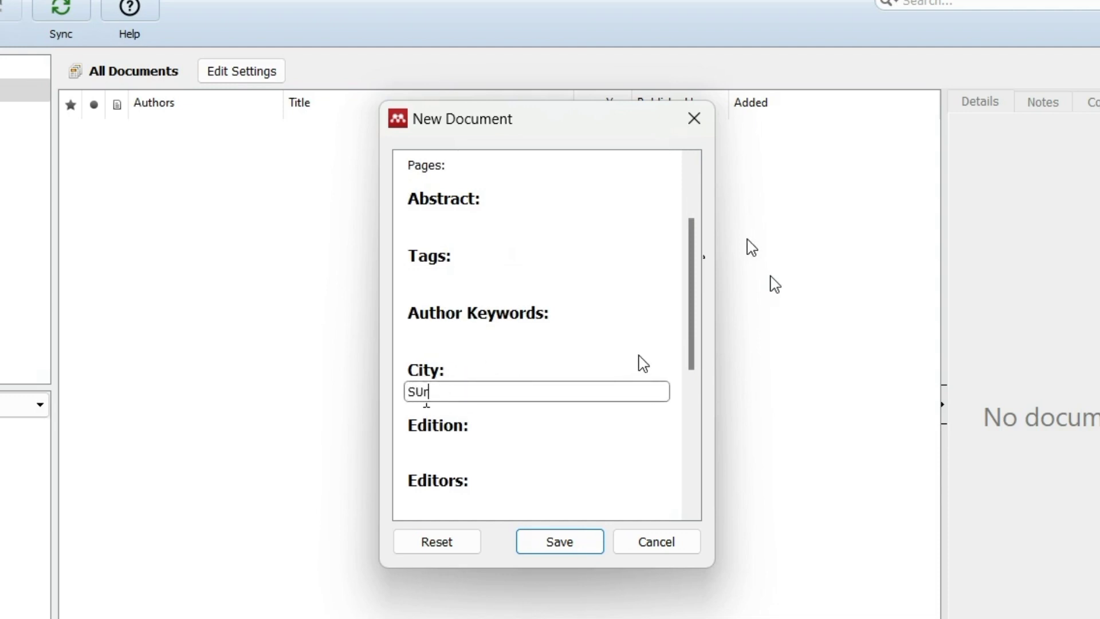
{"action": "type", "text": "abaya"}
{"action": "key", "text": "BackSpace"}
{"action": "key", "text": "BackSpace"}
{"action": "key", "text": "BackSpace"}
{"action": "key", "text": "BackSpace"}
{"action": "key", "text": "BackSpace"}
{"action": "key", "text": "BackSpace"}
{"action": "key", "text": "BackSpace"}
{"action": "type", "text": "urabaya"}
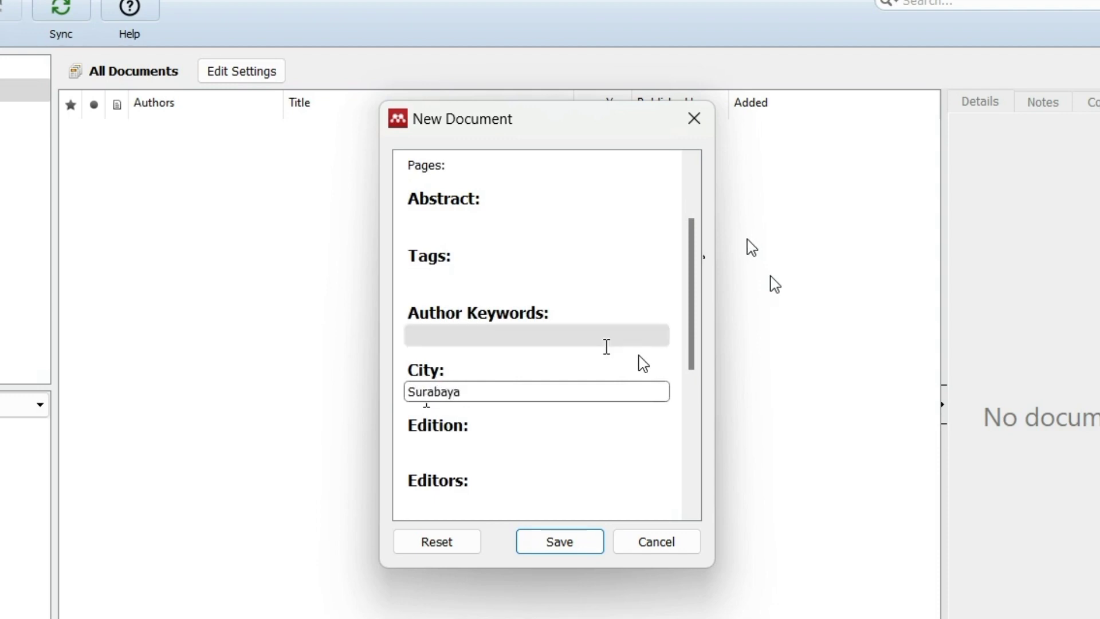
{"action": "scroll", "coordinate": [640, 331], "scroll_direction": "down", "scroll_amount": 1}
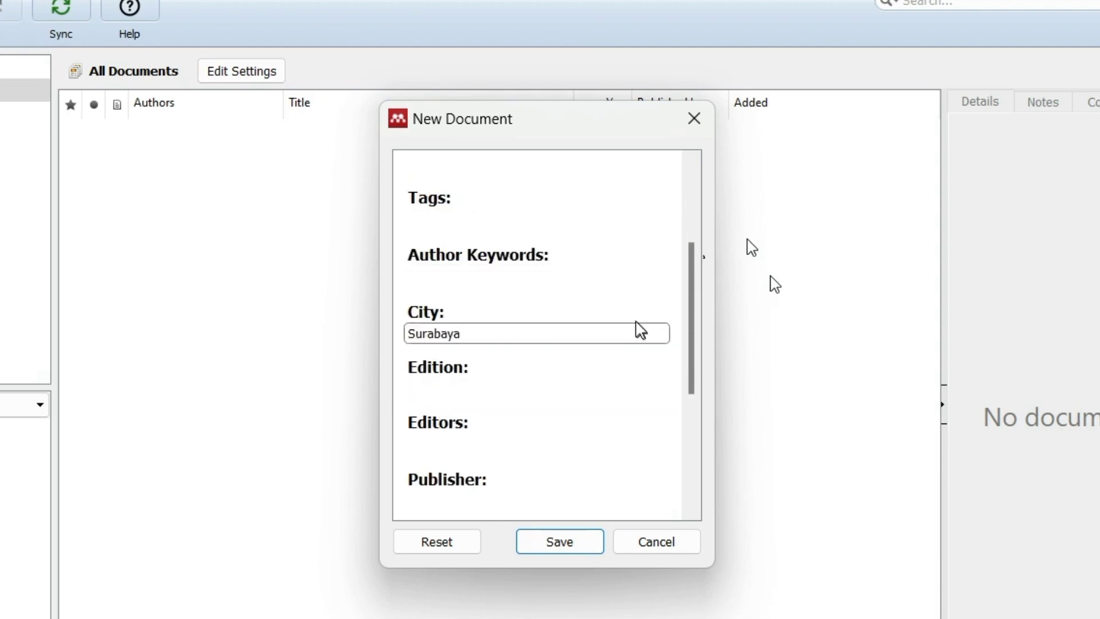
{"action": "scroll", "coordinate": [636, 328], "scroll_direction": "down", "scroll_amount": 1}
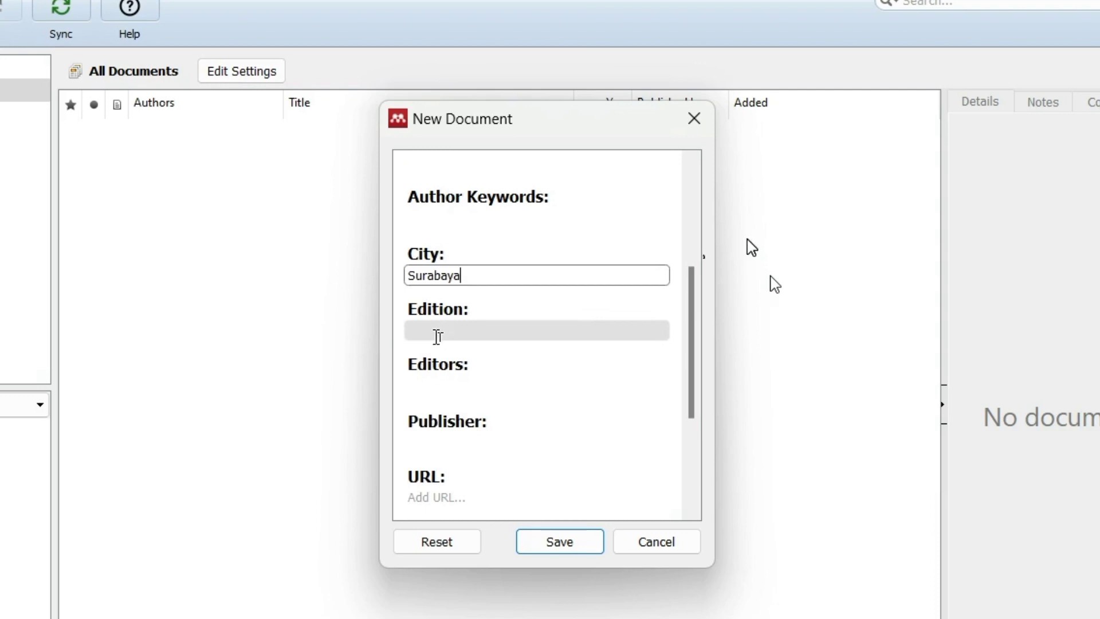
{"action": "left_click", "coordinate": [435, 335]}
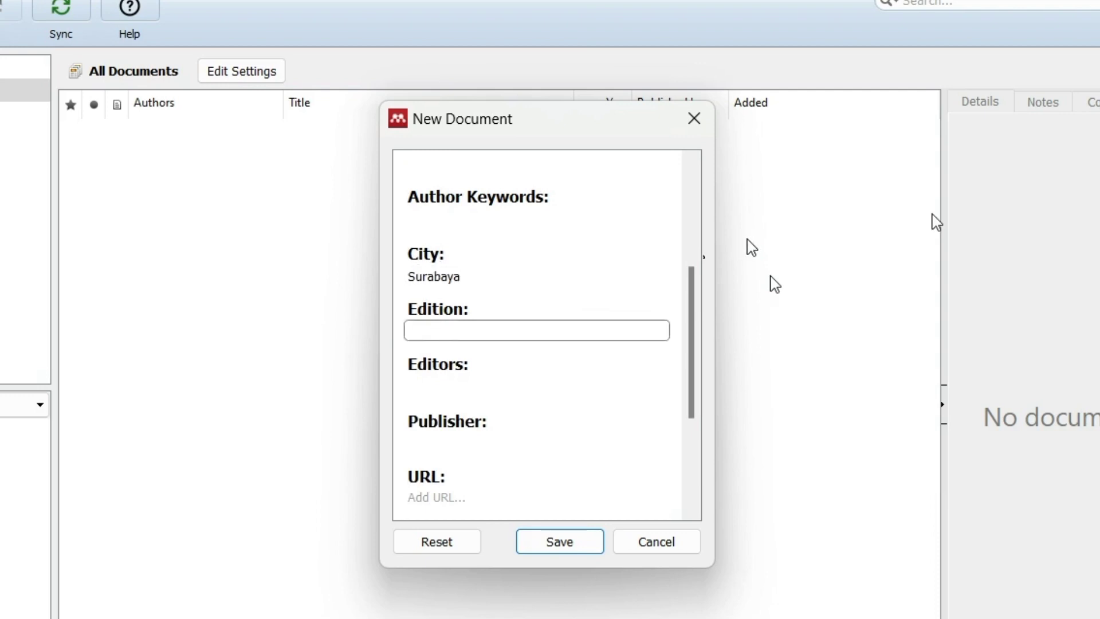
{"action": "type", "text": "2"}
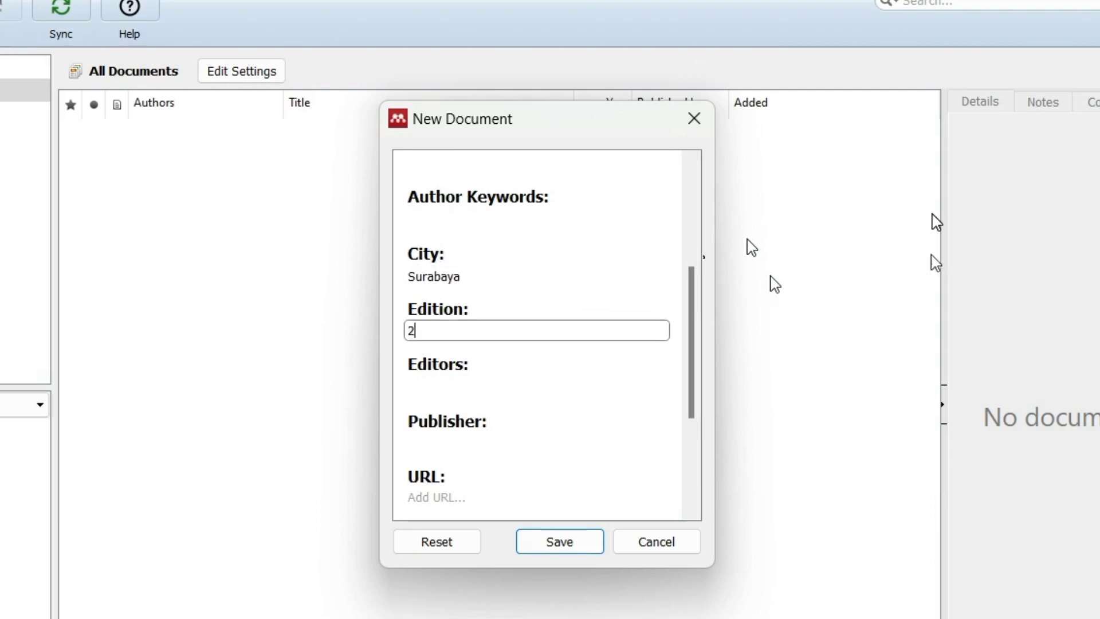
{"action": "scroll", "coordinate": [670, 312], "scroll_direction": "down", "scroll_amount": 1}
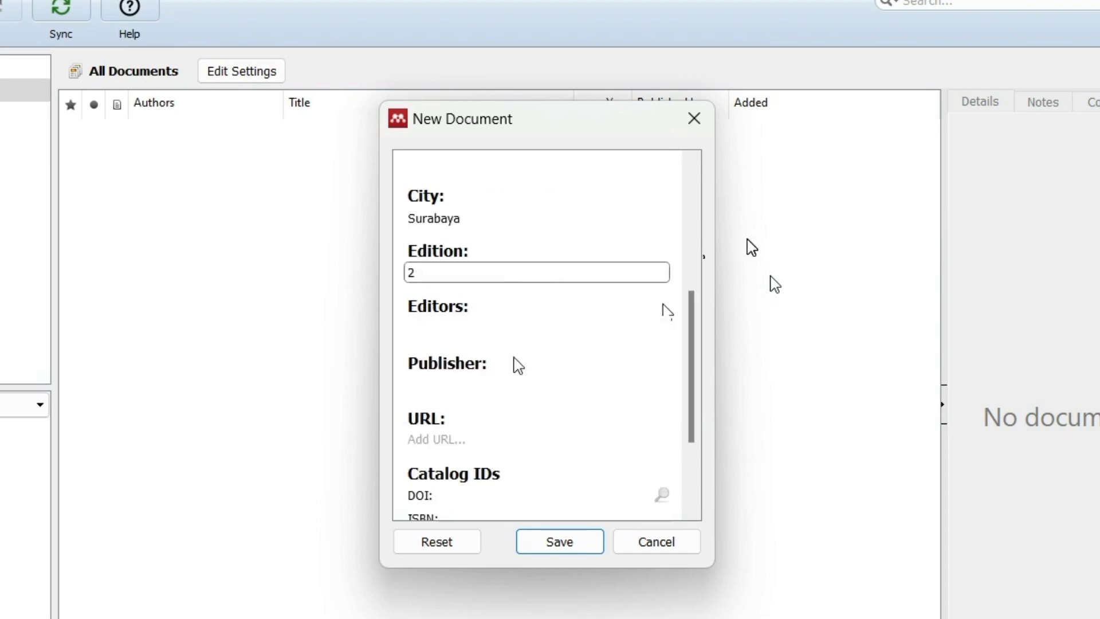
{"action": "left_click", "coordinate": [451, 385]}
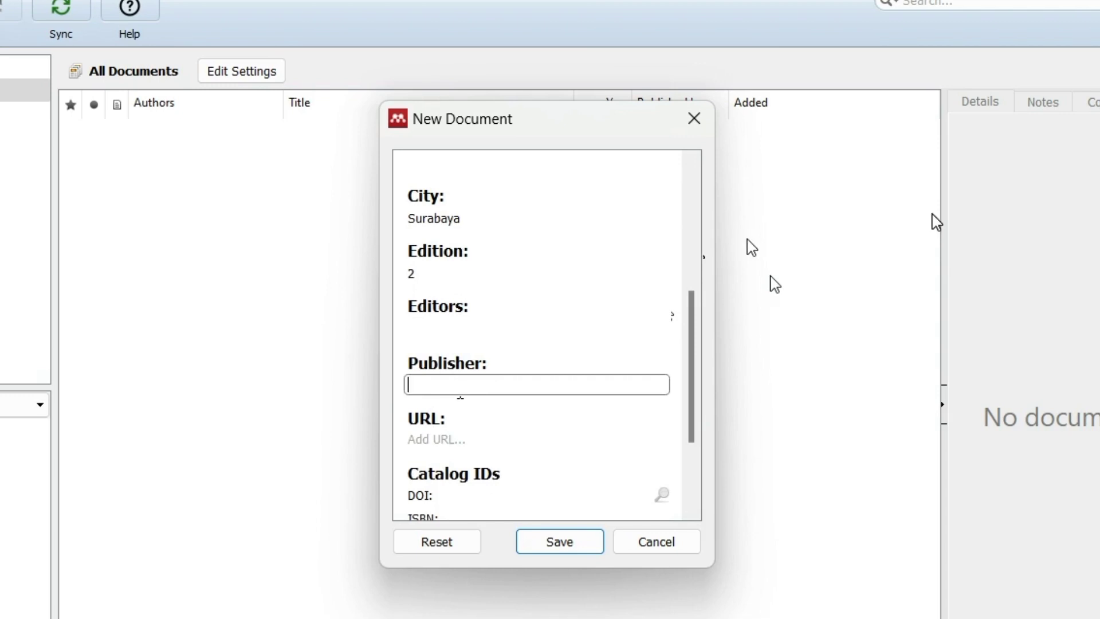
{"action": "type", "text": "Cerah Ceria Publisher"}
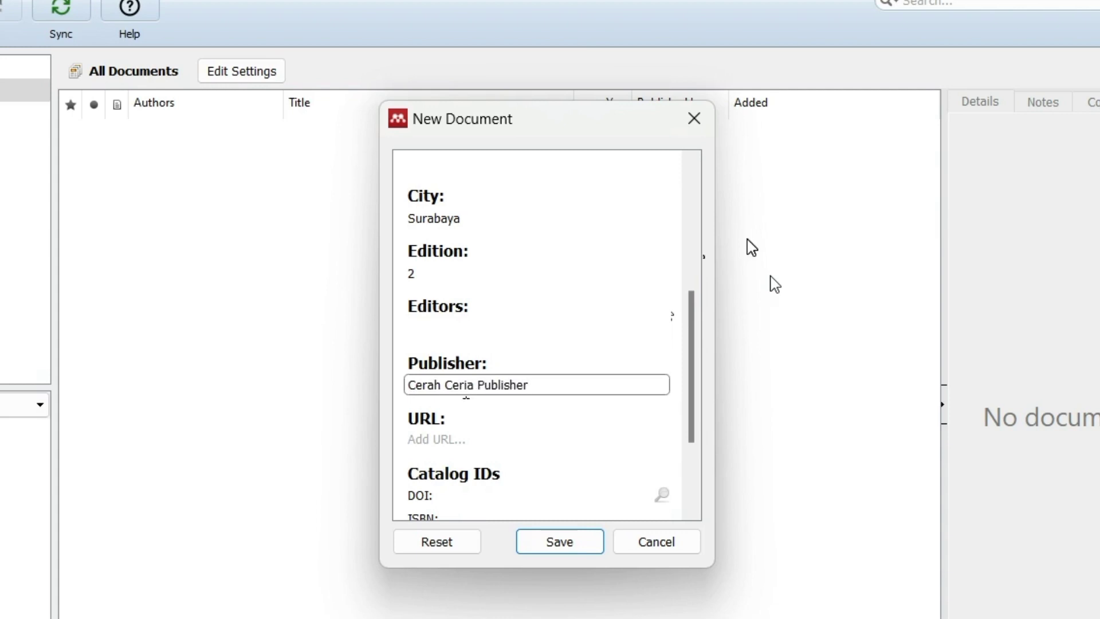
{"action": "scroll", "coordinate": [613, 356], "scroll_direction": "down", "scroll_amount": 3}
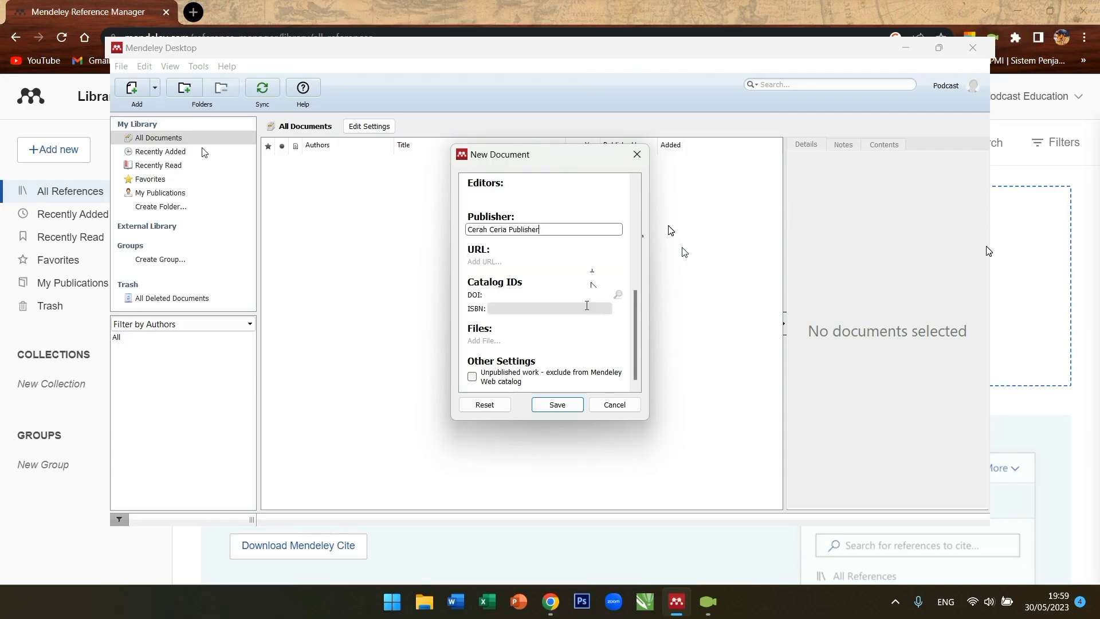
- Save the Kriminologi book reference, then open the Garuda portal bookmark in Chrome
{"action": "left_click", "coordinate": [559, 406]}
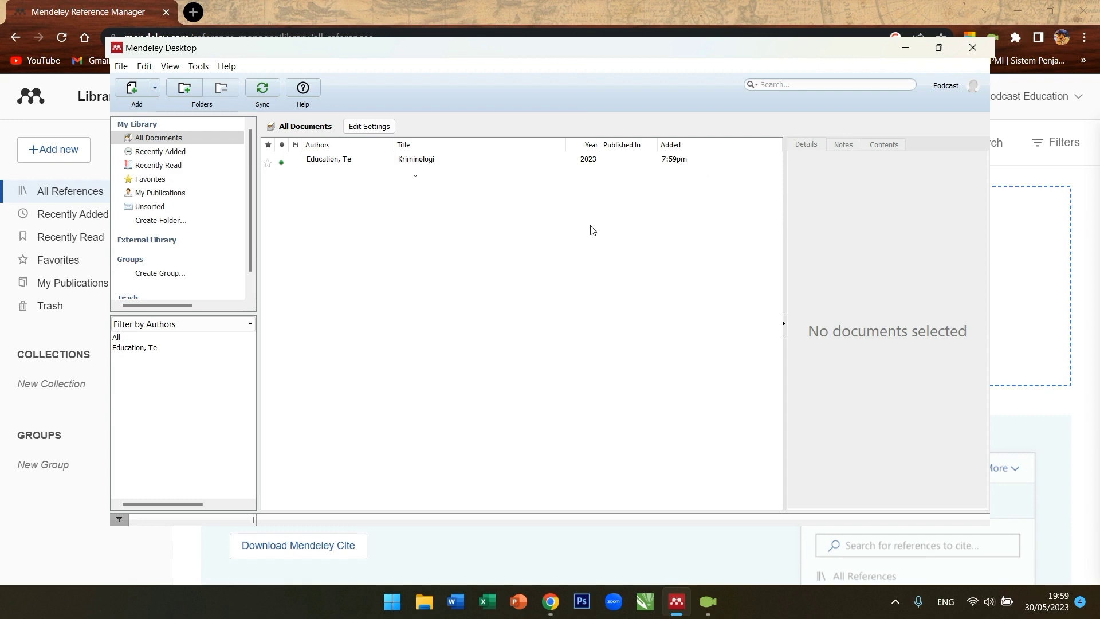
{"action": "left_click", "coordinate": [593, 12]}
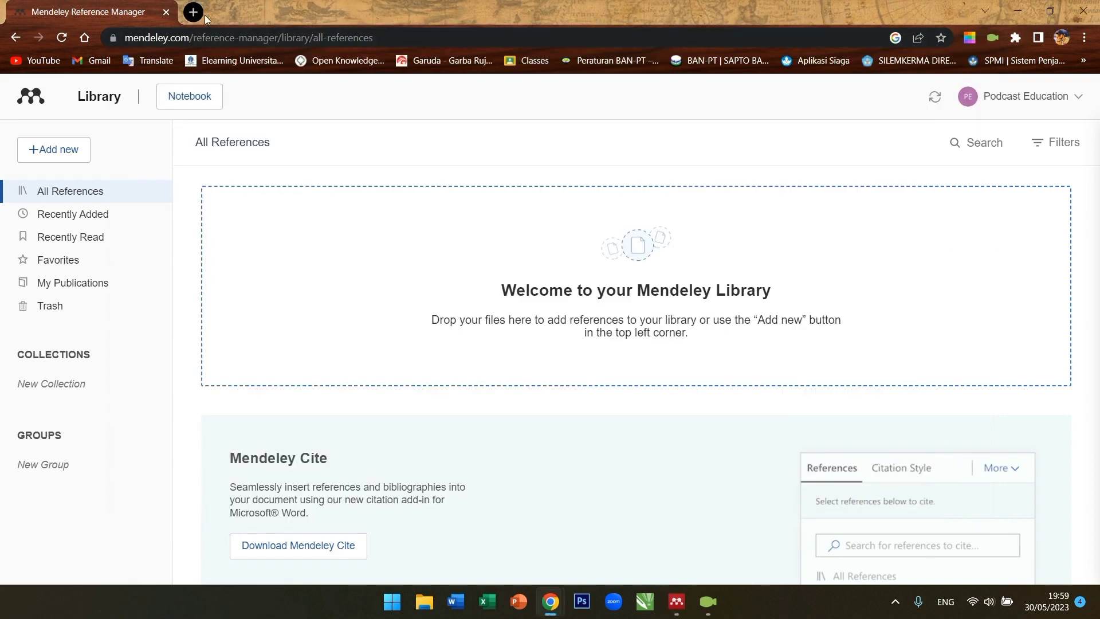
{"action": "left_click", "coordinate": [433, 61]}
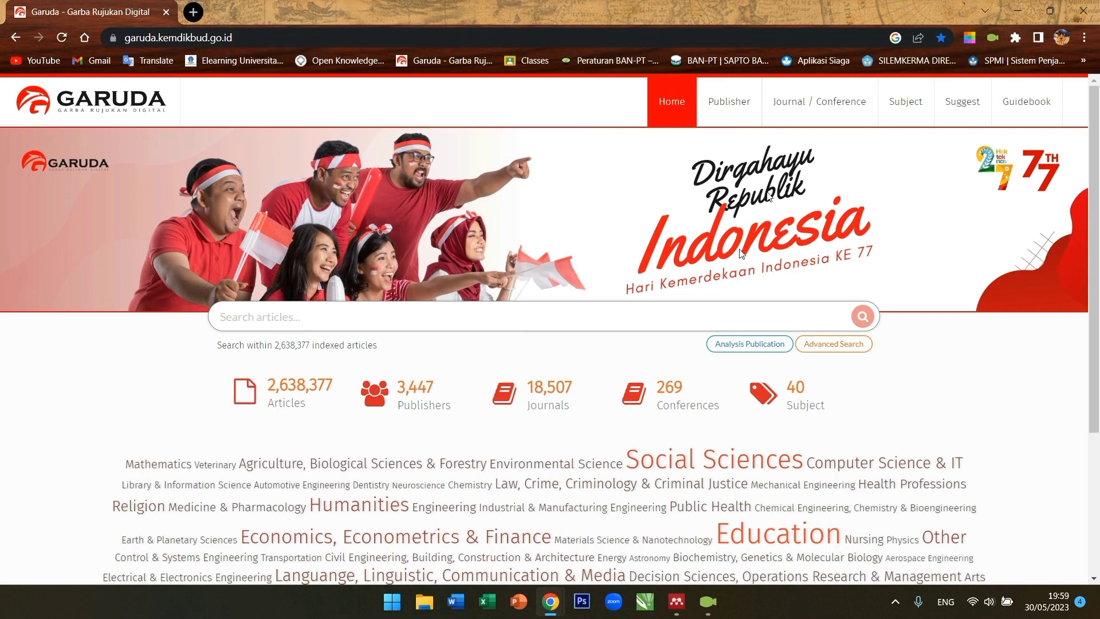
- Search Garuda journals for 'kriminologi' and open the first Jurnal Hukum Pidana dan Kriminologi article
{"action": "left_click", "coordinate": [540, 394]}
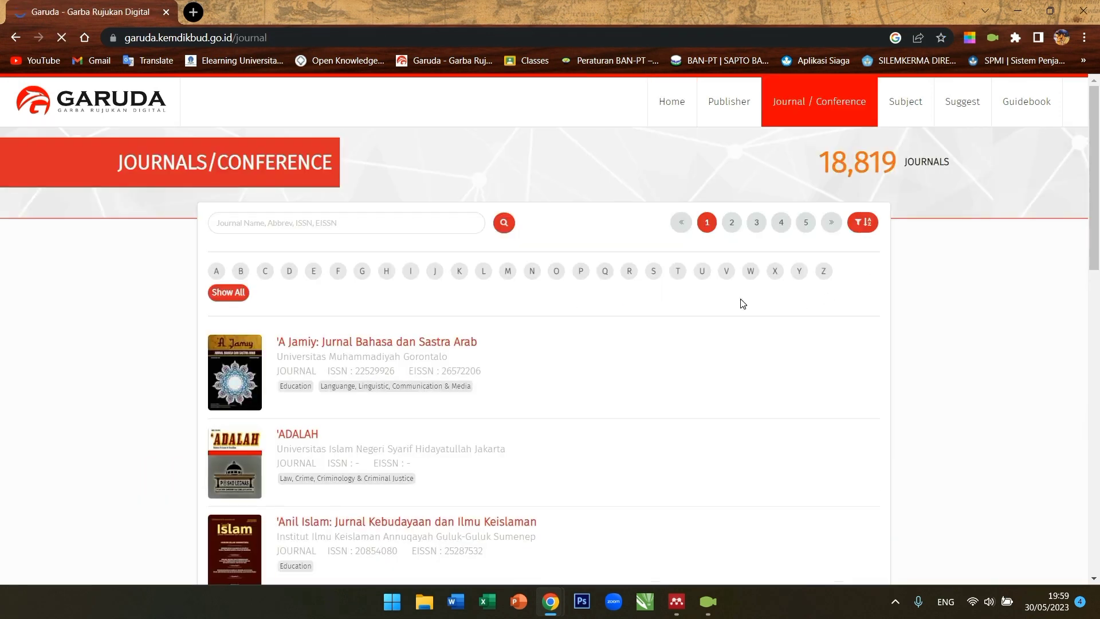
{"action": "left_click", "coordinate": [350, 222]}
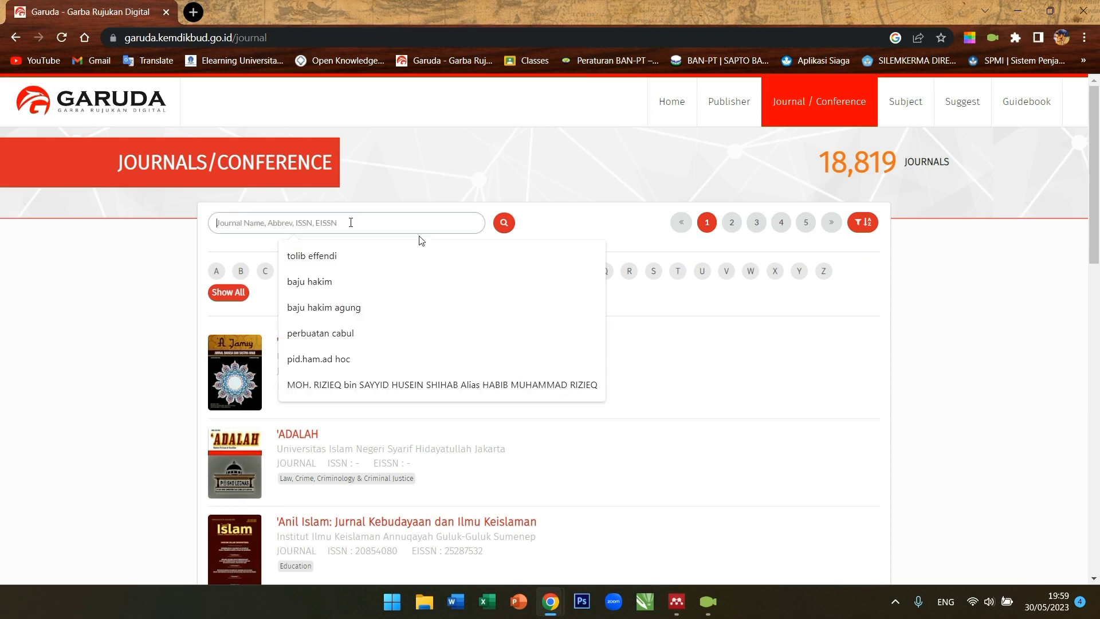
{"action": "type", "text": "kriminologi"}
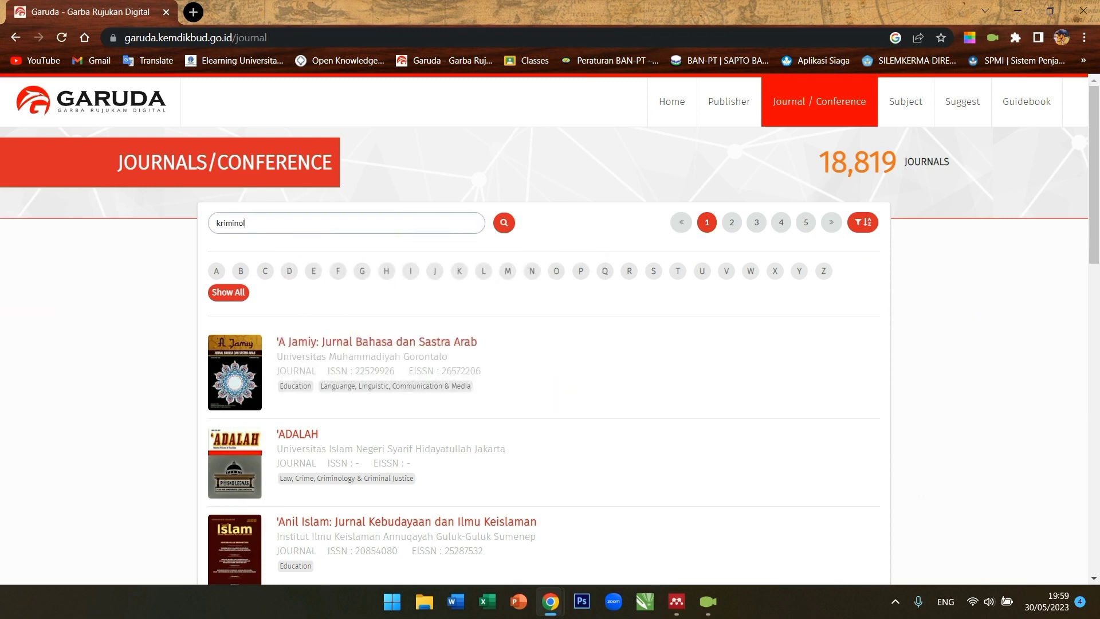
{"action": "key", "text": "Return"}
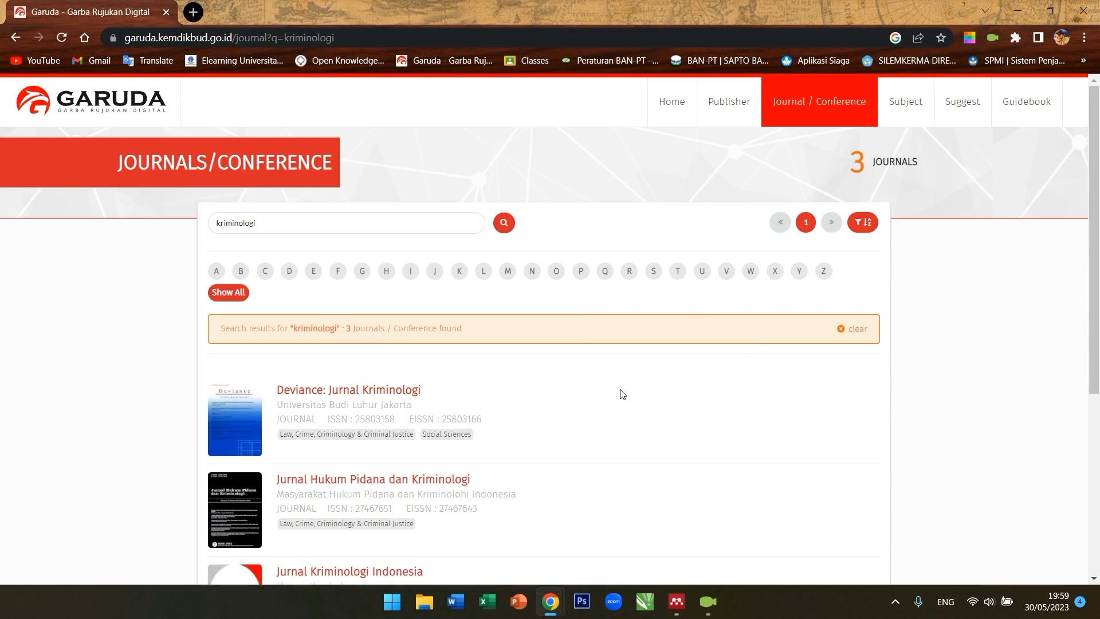
{"action": "scroll", "coordinate": [621, 393], "scroll_direction": "down", "scroll_amount": 1}
{"action": "scroll", "coordinate": [462, 419], "scroll_direction": "down", "scroll_amount": 1}
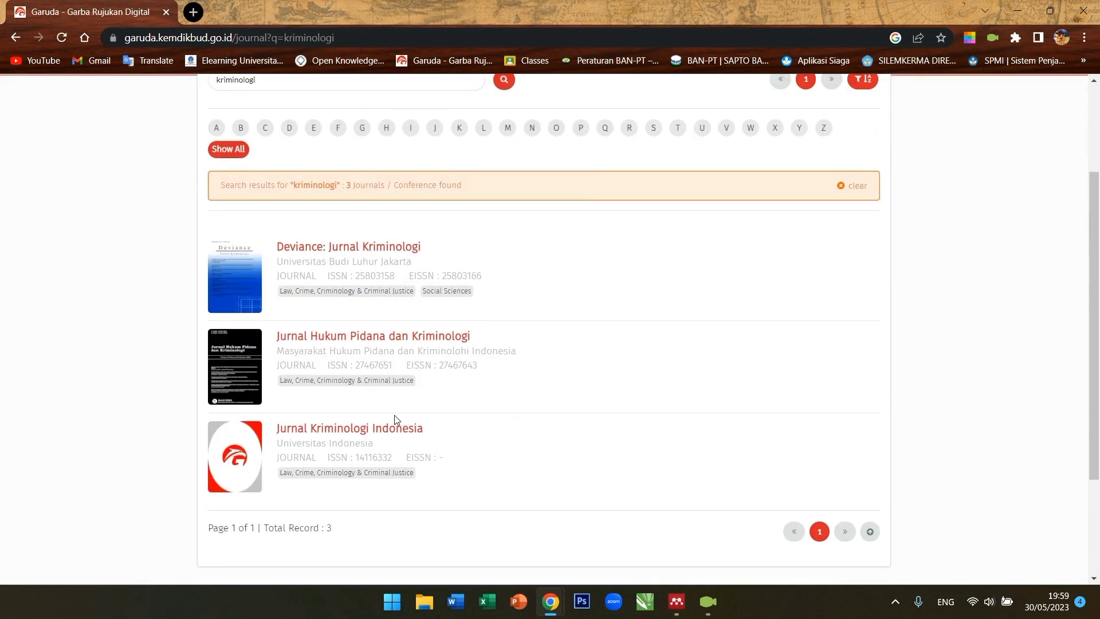
{"action": "left_click", "coordinate": [400, 340]}
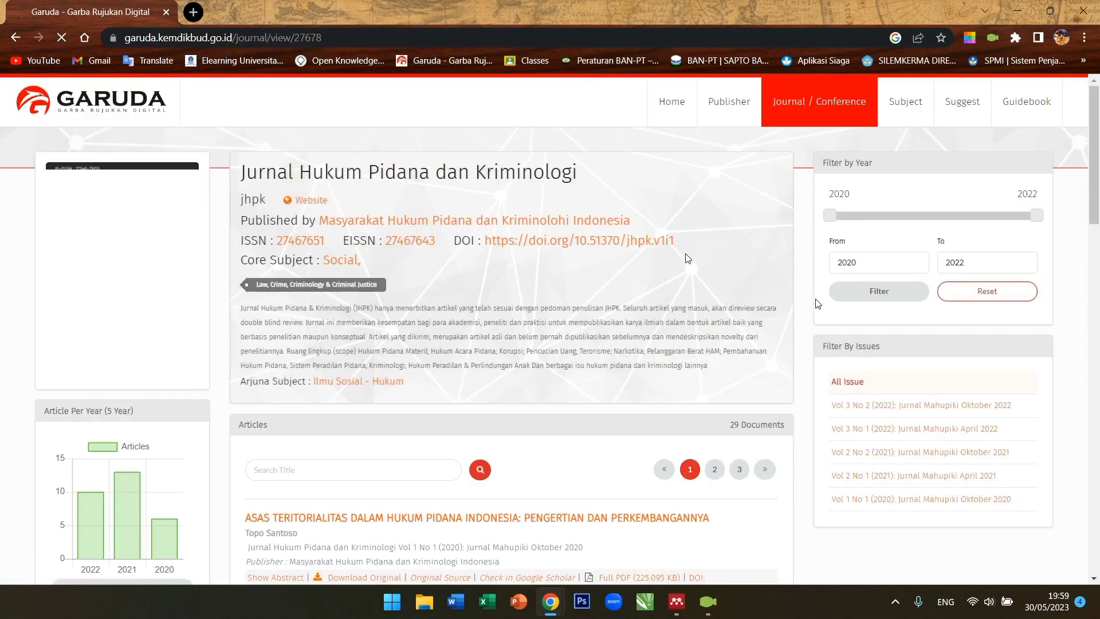
{"action": "scroll", "coordinate": [631, 280], "scroll_direction": "down", "scroll_amount": 1}
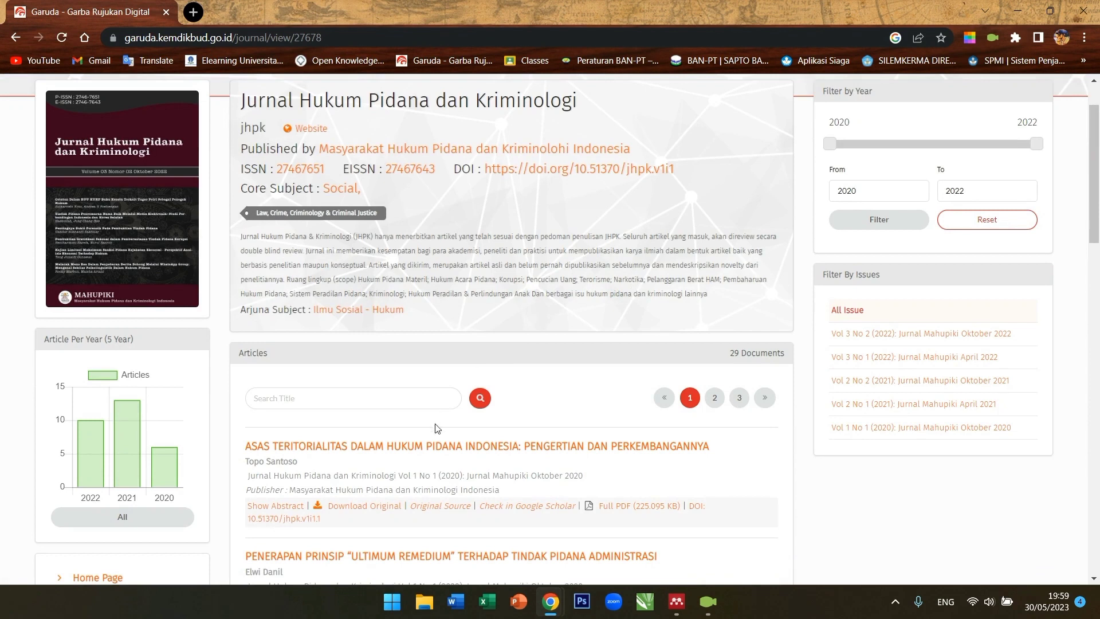
{"action": "left_click", "coordinate": [458, 450]}
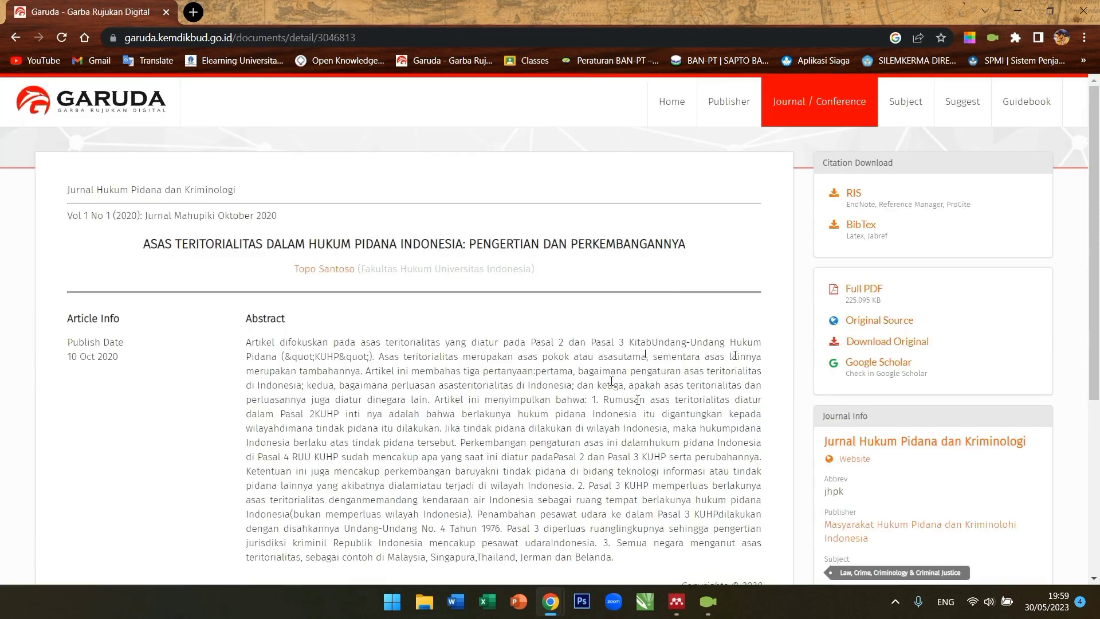
- Download the article's full PDF as garuda3046813.pdf into Downloads and return to Mendeley Desktop
{"action": "left_click", "coordinate": [865, 292]}
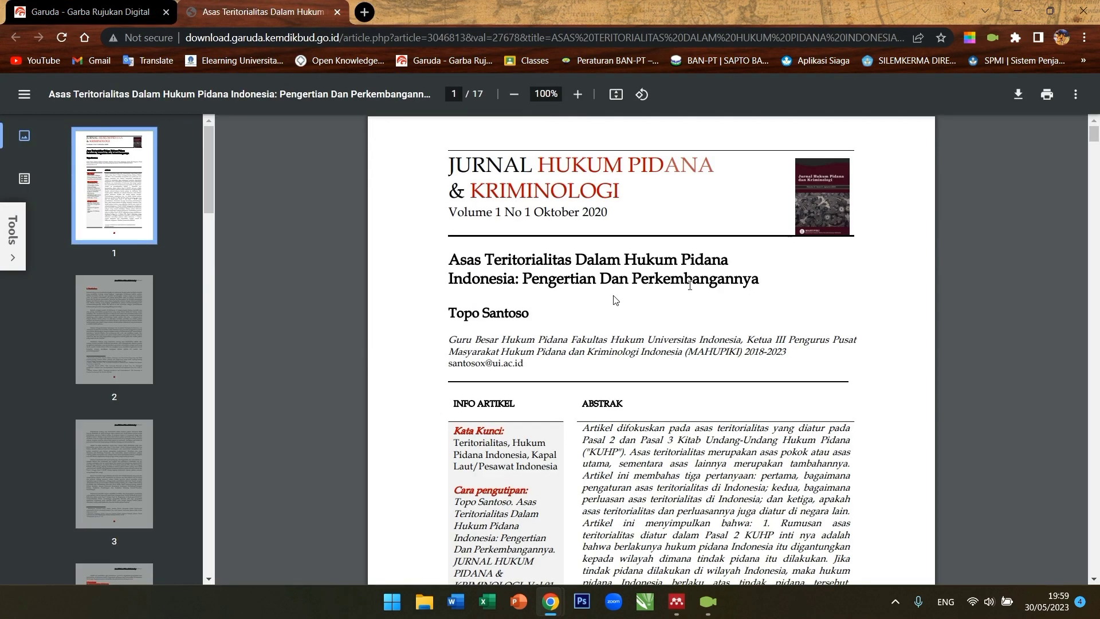
{"action": "left_click", "coordinate": [1017, 97]}
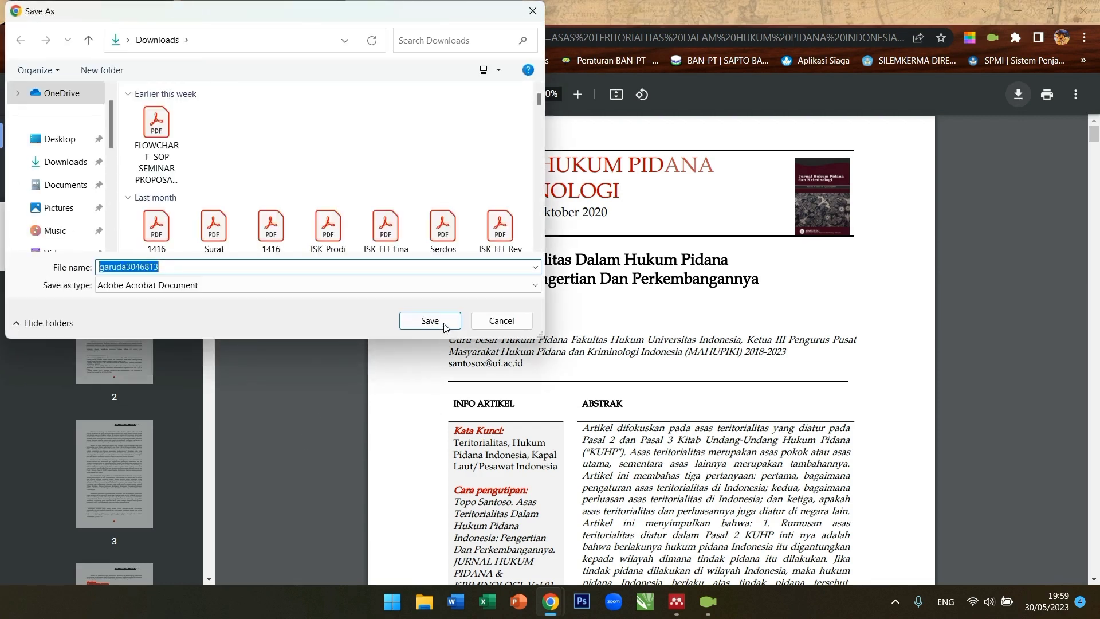
{"action": "left_click", "coordinate": [430, 321]}
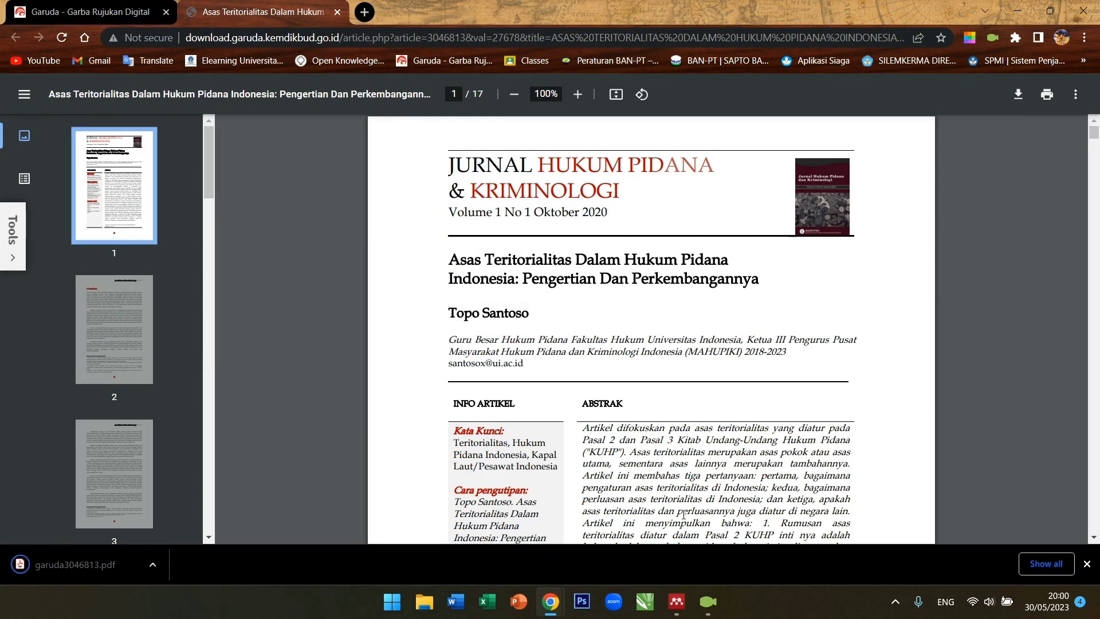
{"action": "left_click", "coordinate": [676, 601]}
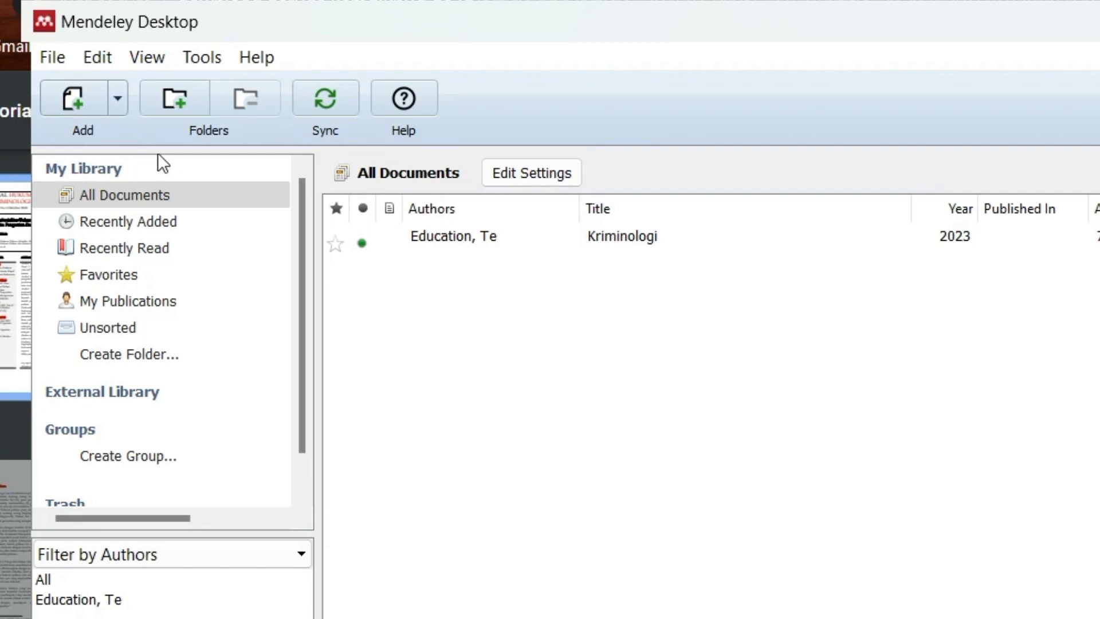
- Import garuda3046813.pdf from Downloads via Add Files and open the new journal article's PDF
{"action": "left_click", "coordinate": [155, 87]}
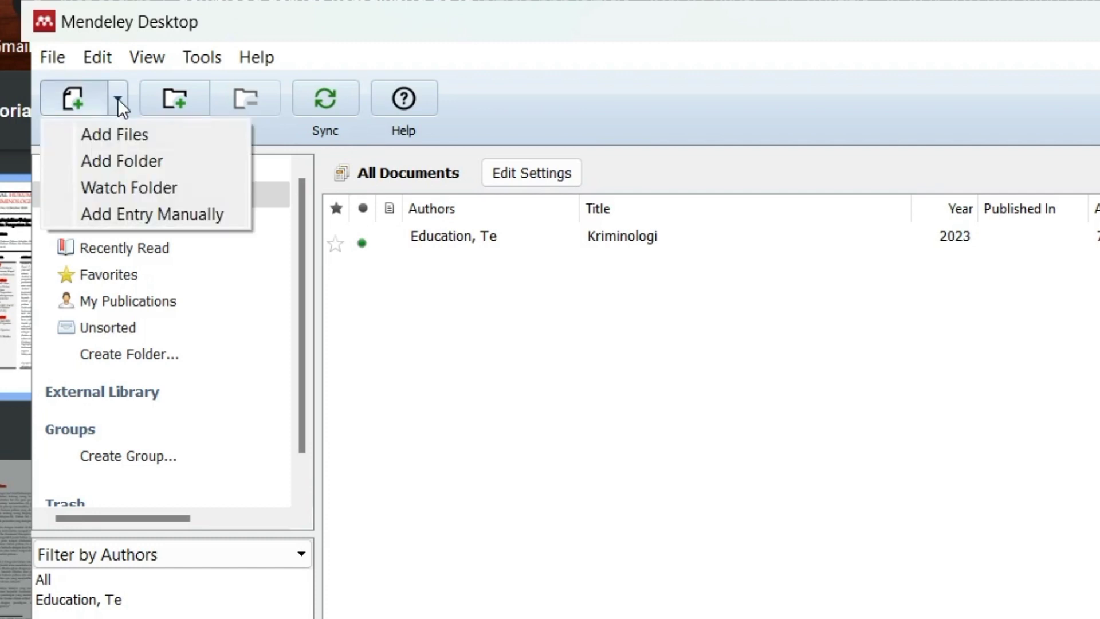
{"action": "left_click", "coordinate": [135, 132]}
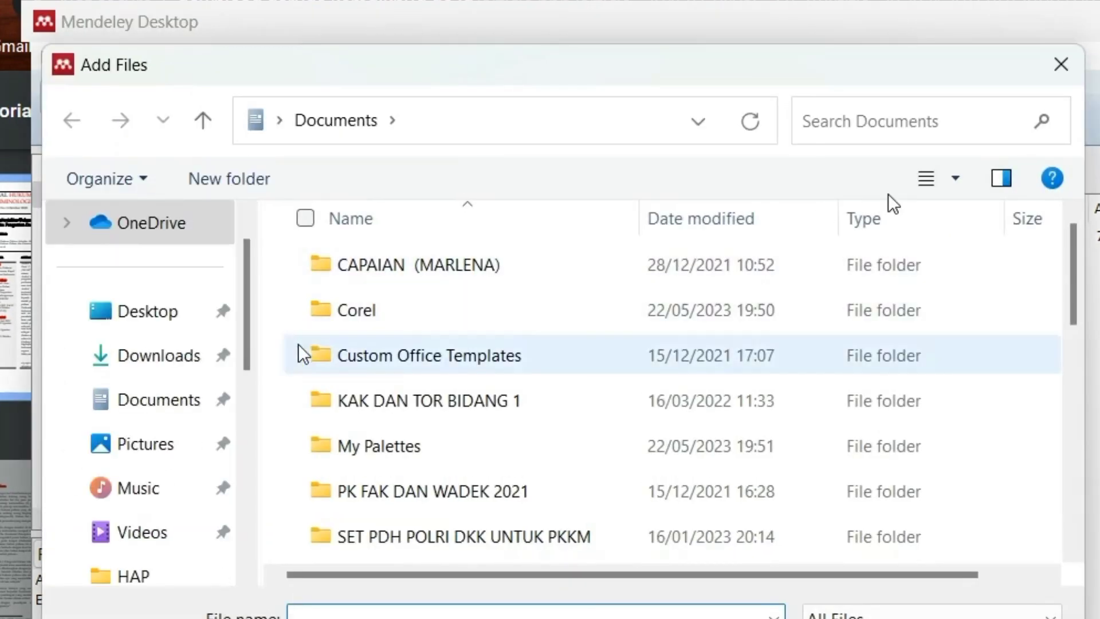
{"action": "left_click", "coordinate": [144, 358]}
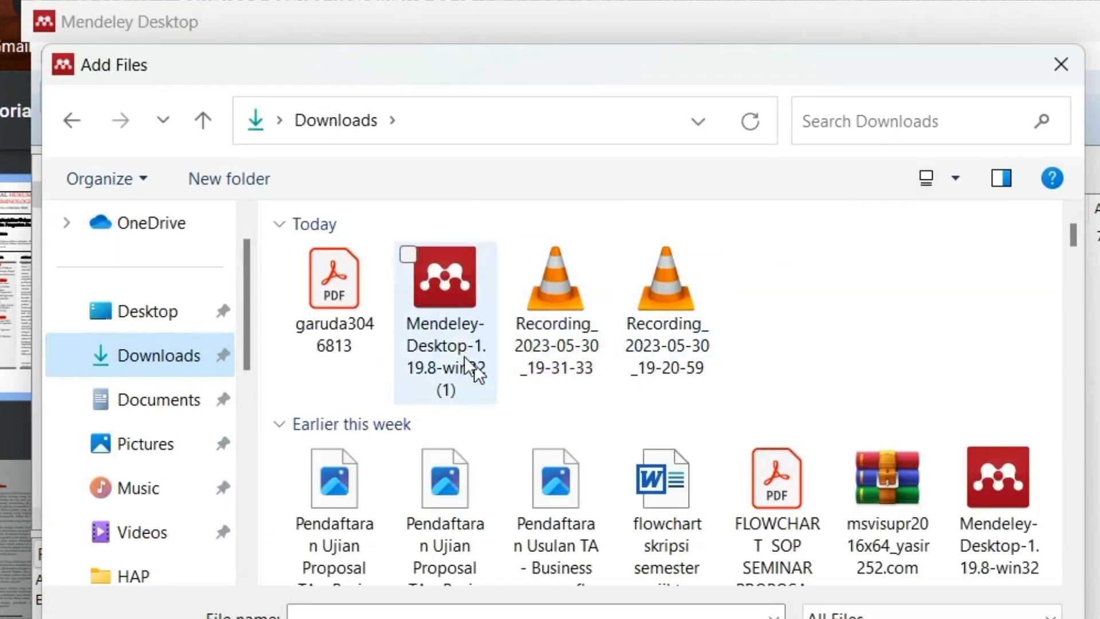
{"action": "left_click", "coordinate": [352, 287]}
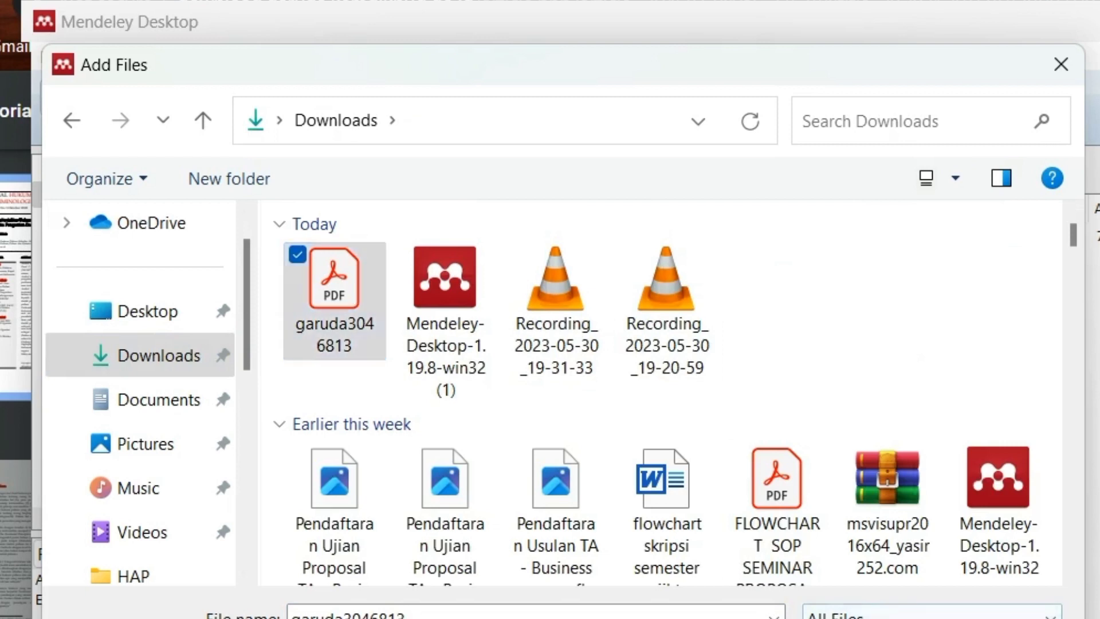
{"action": "key", "text": "Return"}
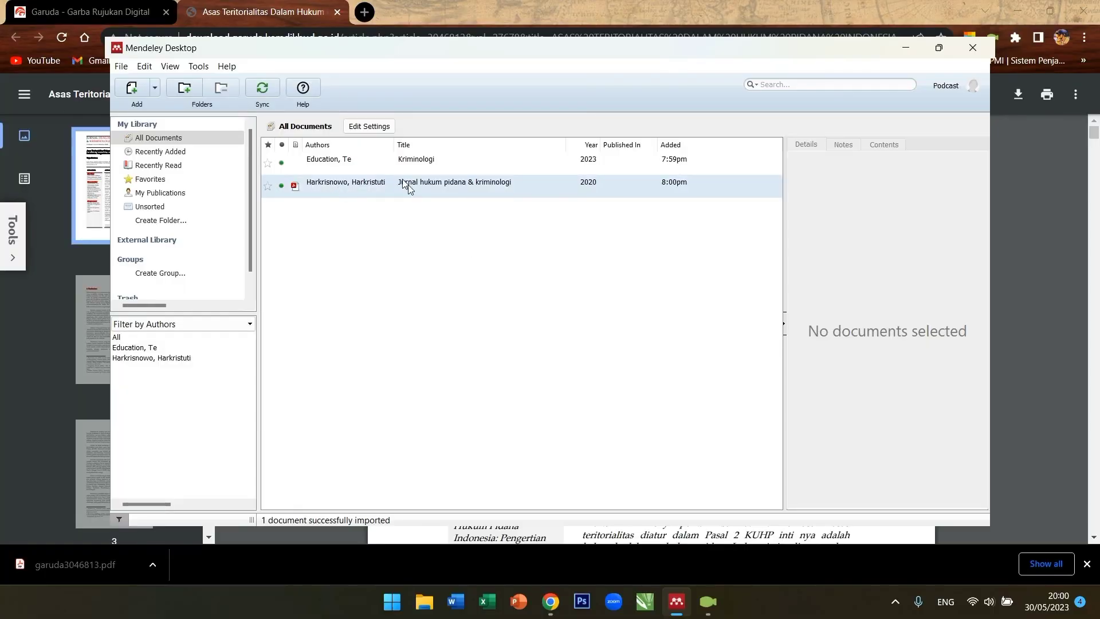
{"action": "double_click", "coordinate": [602, 284]}
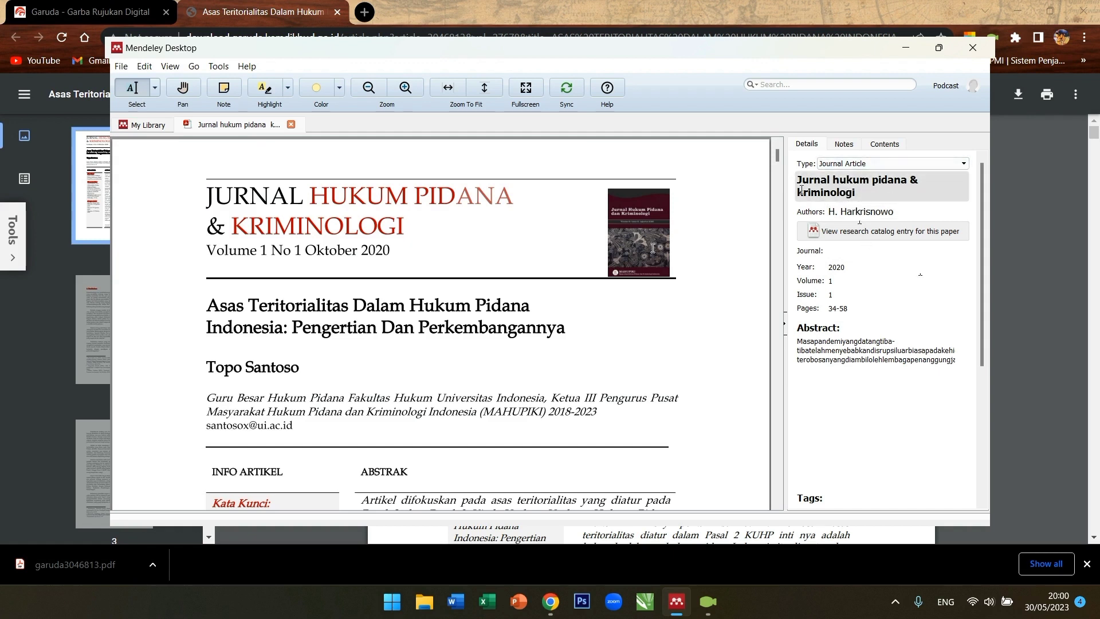
- Capitalise H, P and K in the title so it reads 'Jurnal Hukum Pidana & Kriminologi'
{"action": "left_click", "coordinate": [837, 182]}
{"action": "key", "text": "BackSpace"}
{"action": "type", "text": "H"}
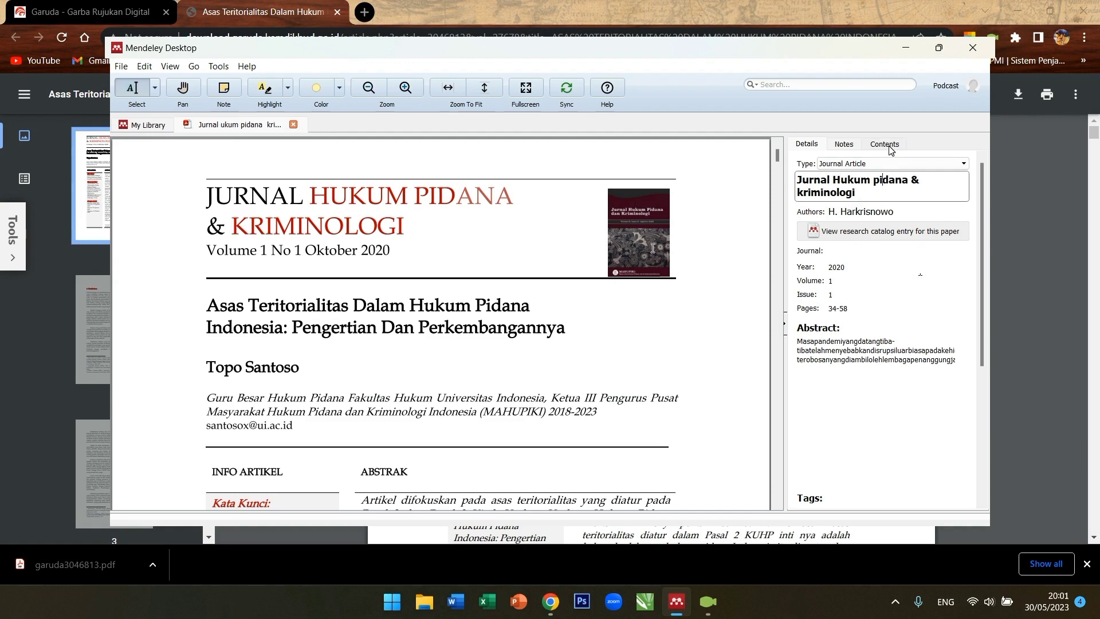
{"action": "key", "text": "BackSpace"}
{"action": "type", "text": "P"}
{"action": "key", "text": "Delete"}
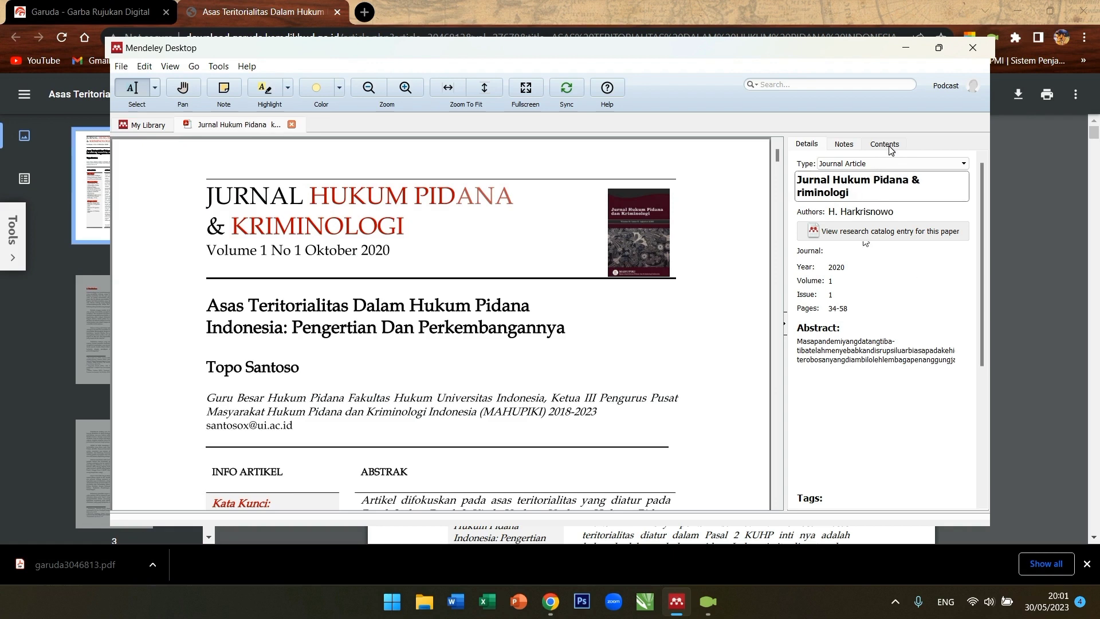
{"action": "type", "text": "K"}
{"action": "scroll", "coordinate": [492, 328], "scroll_direction": "down", "scroll_amount": 1}
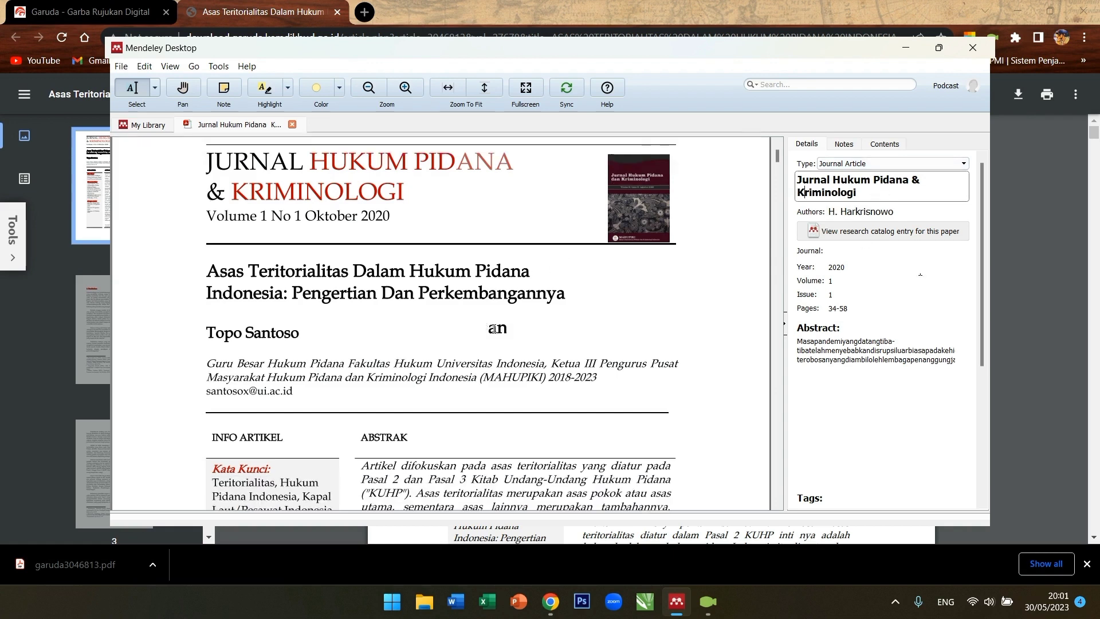
{"action": "scroll", "coordinate": [517, 304], "scroll_direction": "down", "scroll_amount": 1}
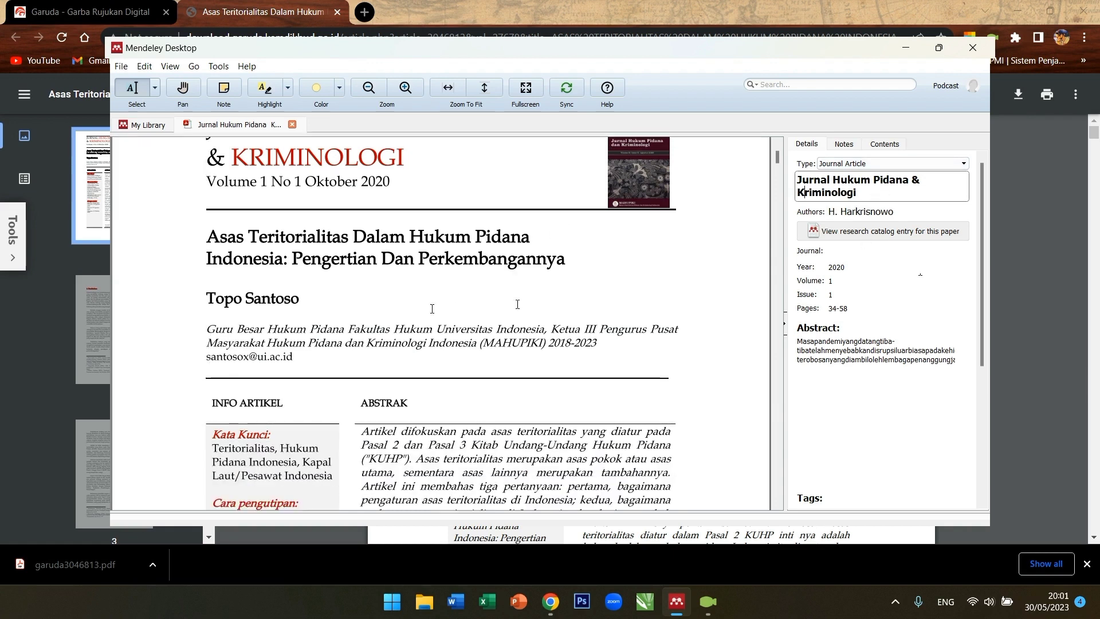
{"action": "scroll", "coordinate": [606, 306], "scroll_direction": "down", "scroll_amount": 6}
{"action": "scroll", "coordinate": [606, 306], "scroll_direction": "up", "scroll_amount": 8}
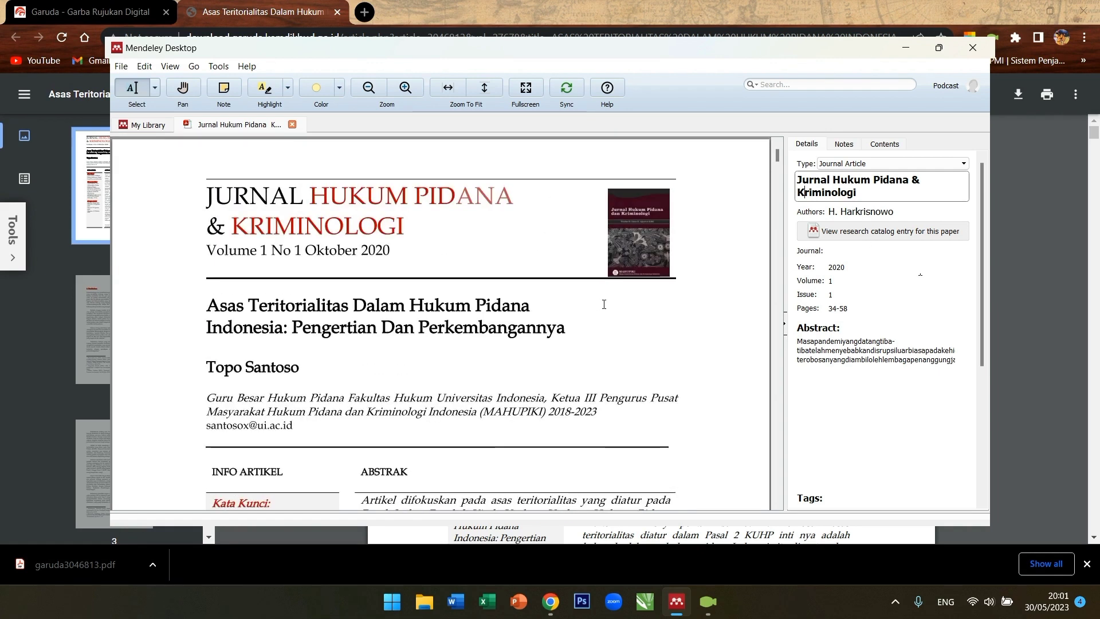
{"action": "scroll", "coordinate": [604, 304], "scroll_direction": "down", "scroll_amount": 1}
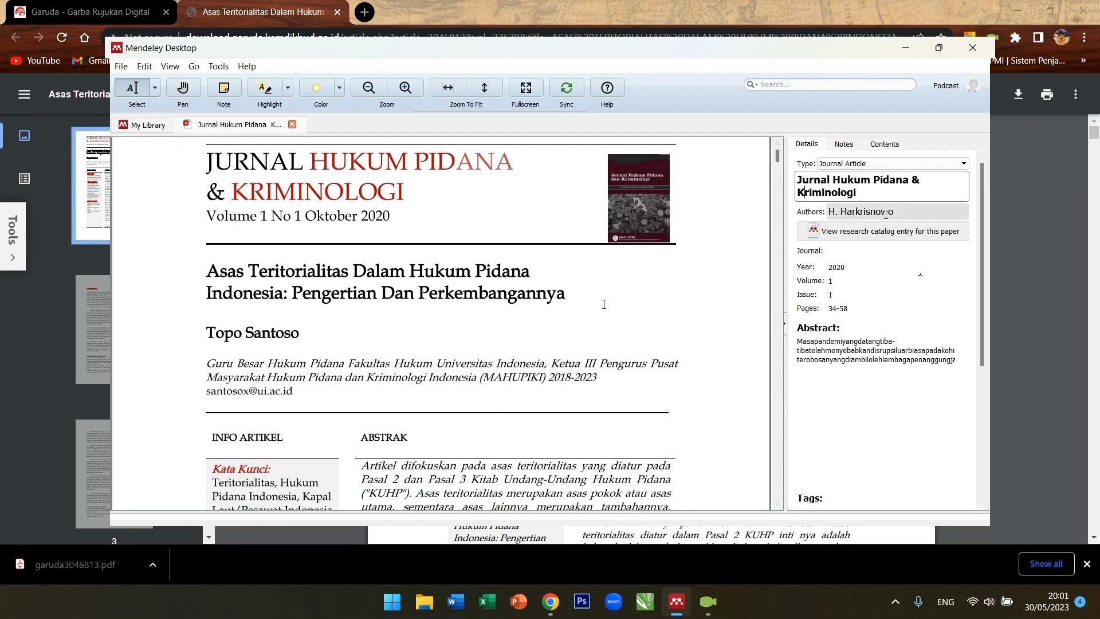
- Replace the entry's author with the article's actual writer
{"action": "left_click", "coordinate": [864, 211]}
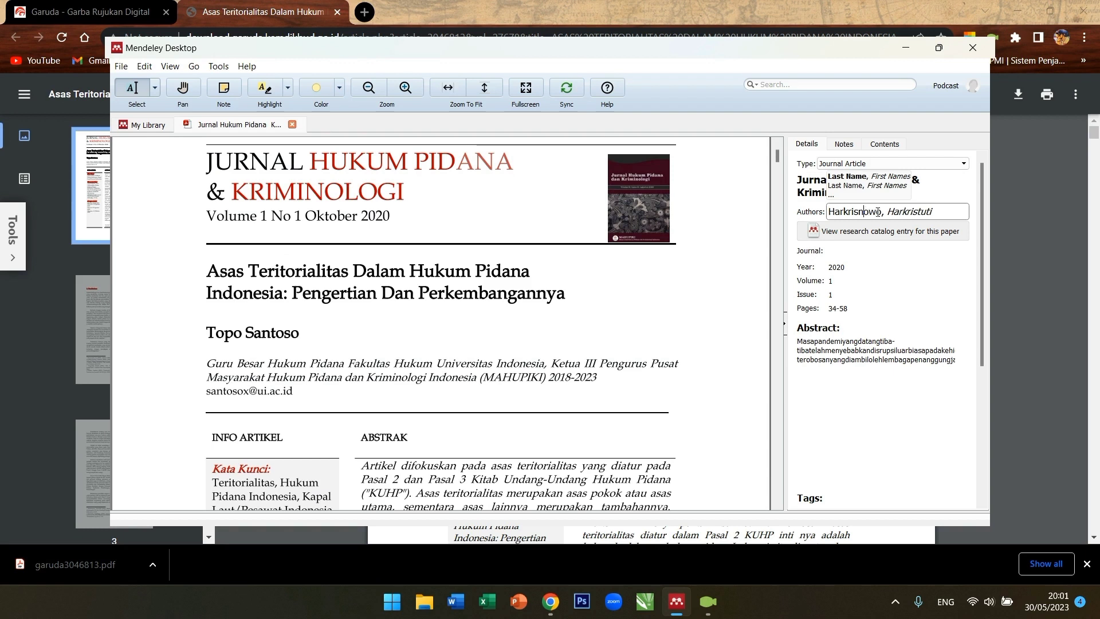
{"action": "key", "text": "ctrl+a"}
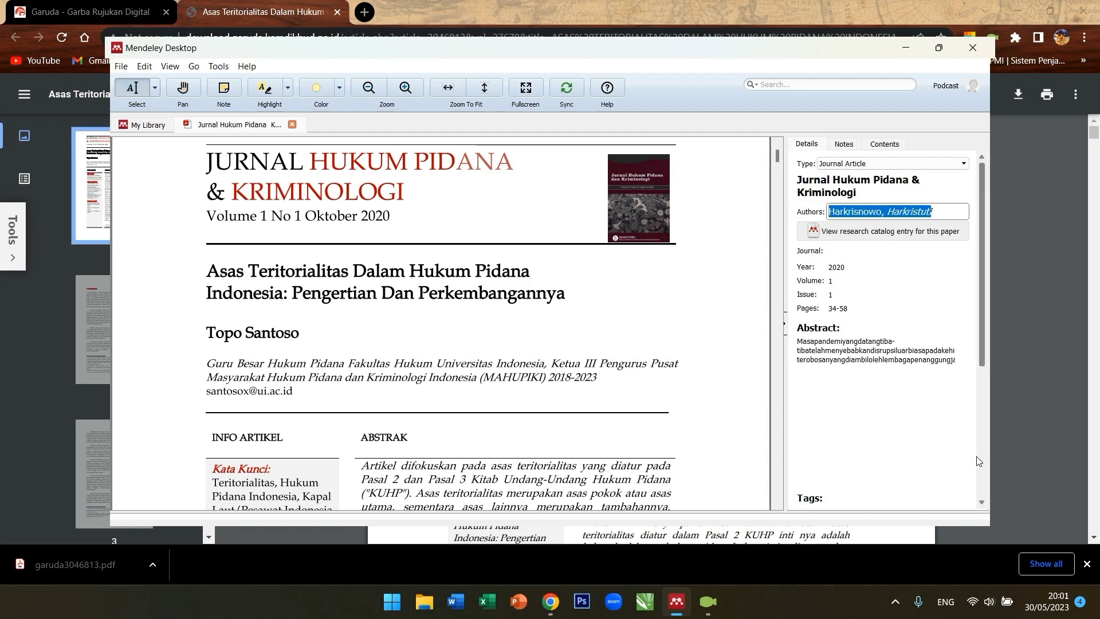
{"action": "type", "text": "Topo Santoso"}
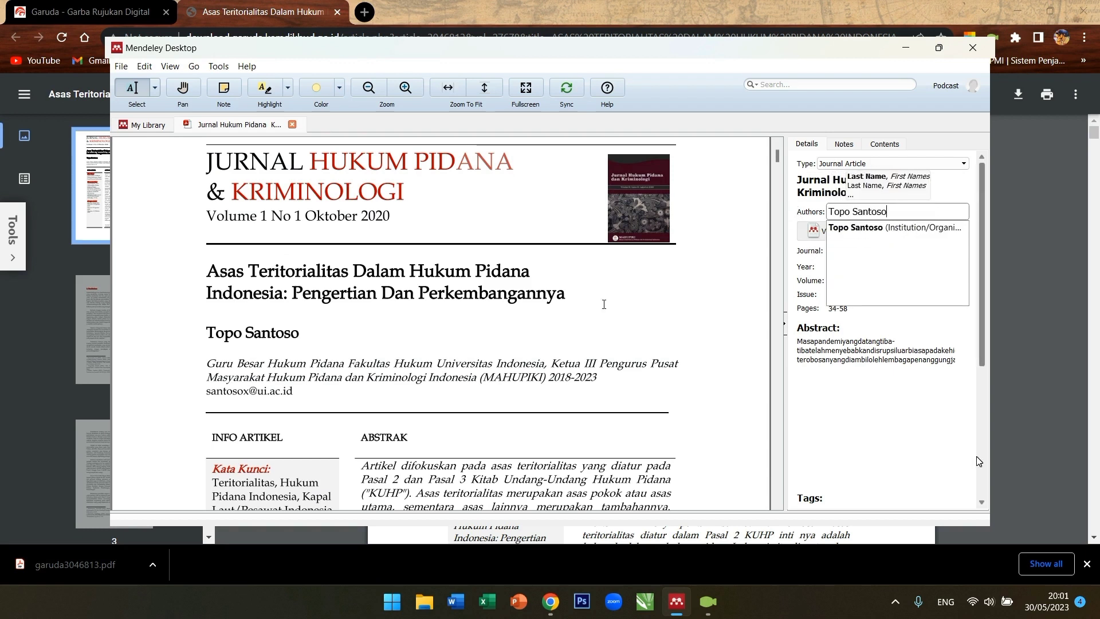
{"action": "key", "text": "Return"}
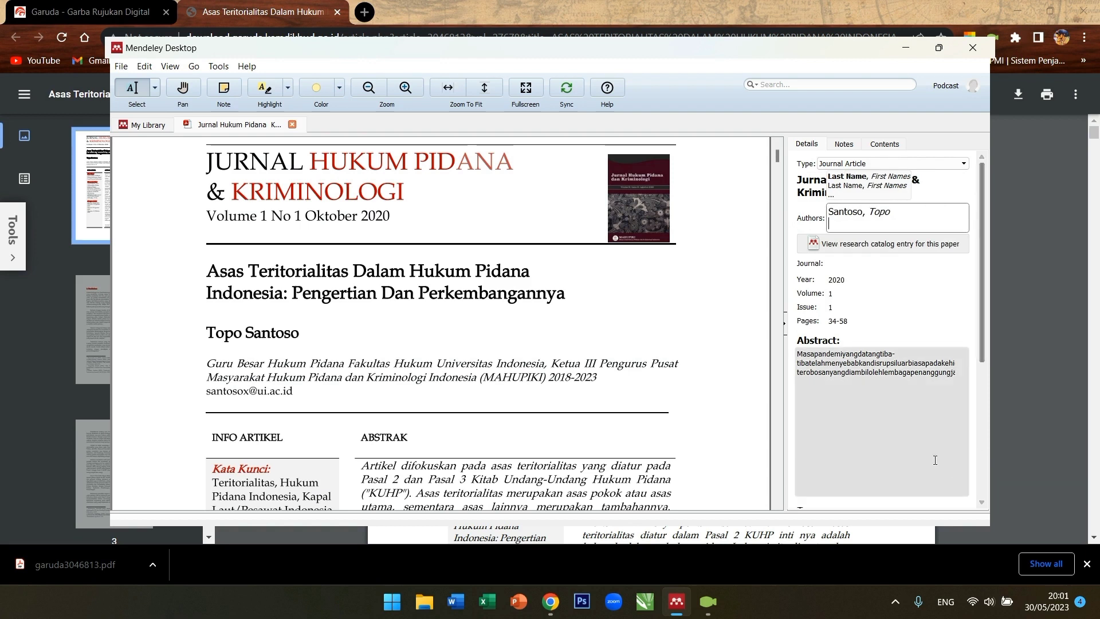
{"action": "left_click", "coordinate": [797, 230]}
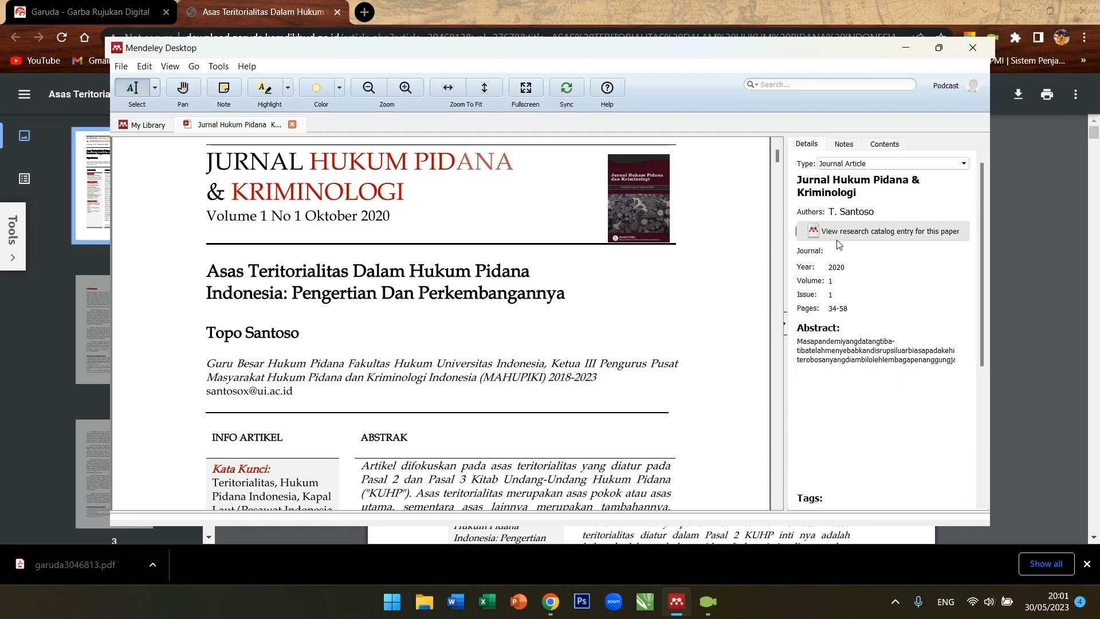
- Retype the title as 'Asas Teritorialitas dalam Hukum Pidana Indonesia: Pengertian dan Perkembangannya'
{"action": "left_click", "coordinate": [865, 191]}
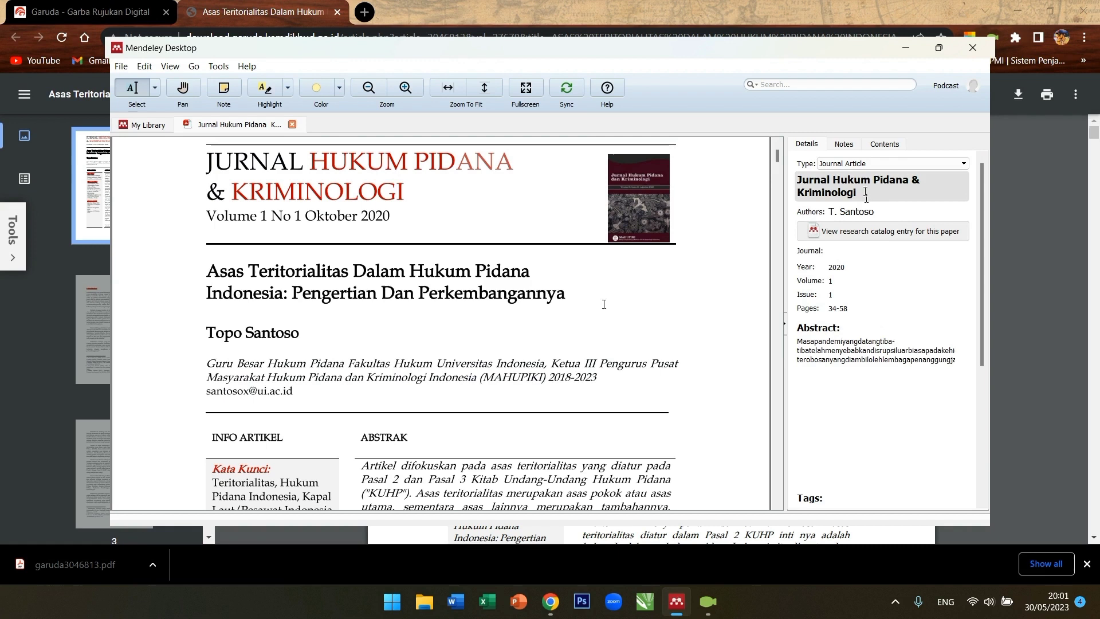
{"action": "left_click_drag", "start_coordinate": [862, 192], "coordinate": [796, 170]}
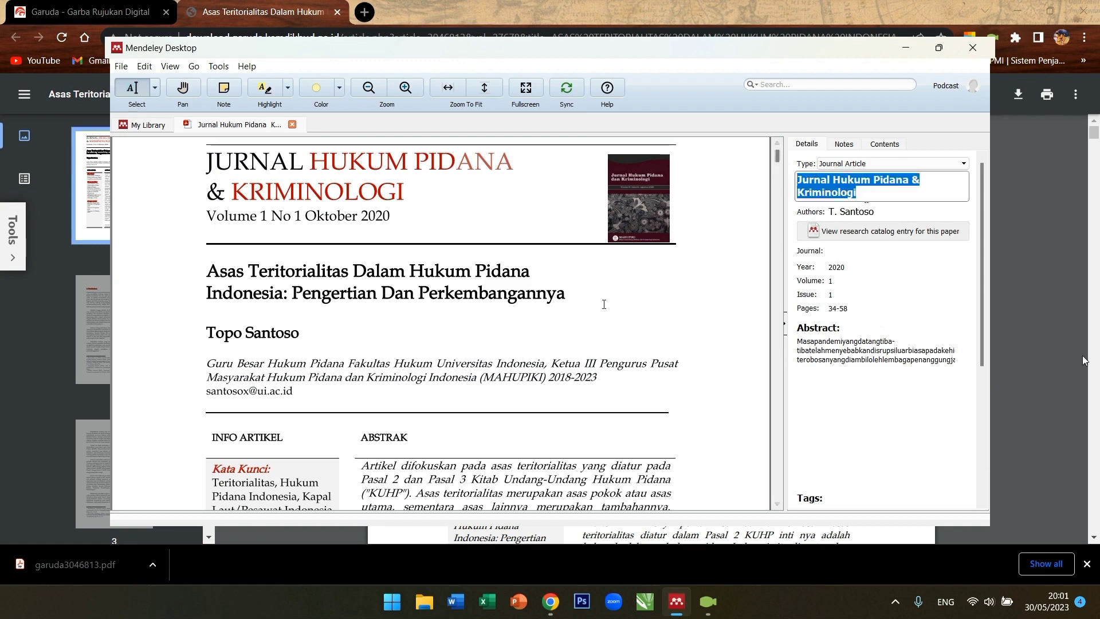
{"action": "type", "text": "Asas"}
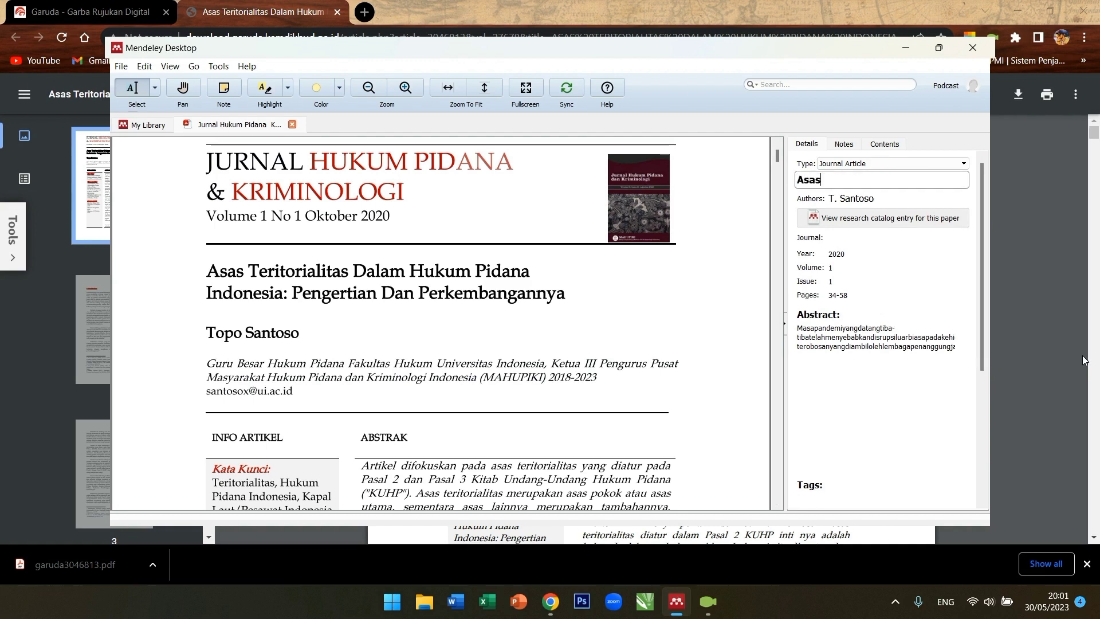
{"action": "type", "text": " Teritor"}
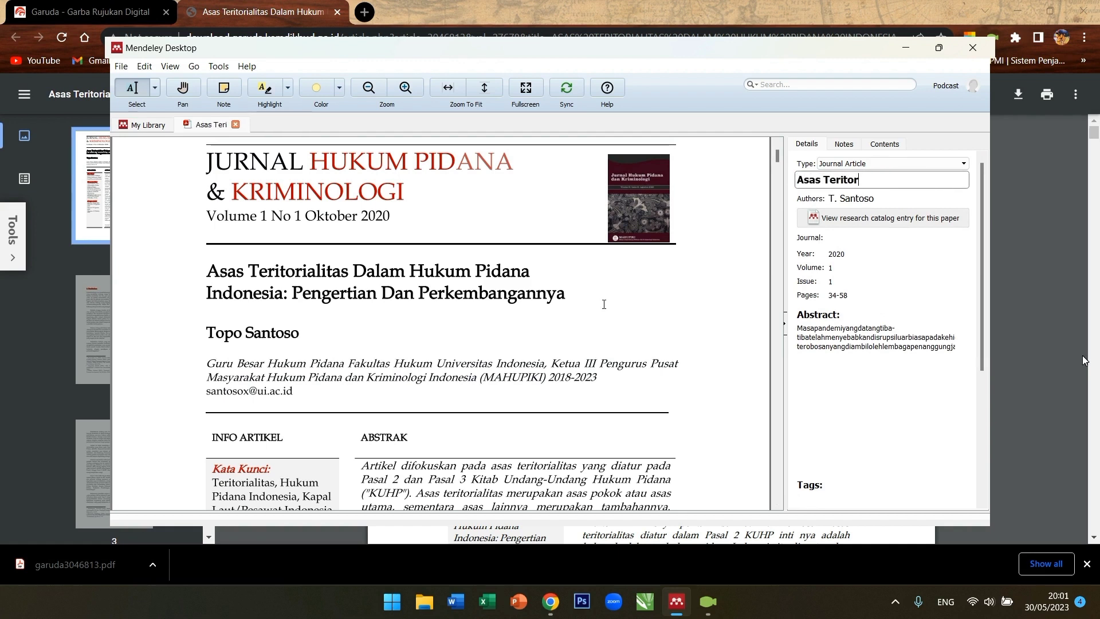
{"action": "type", "text": "ialitas "}
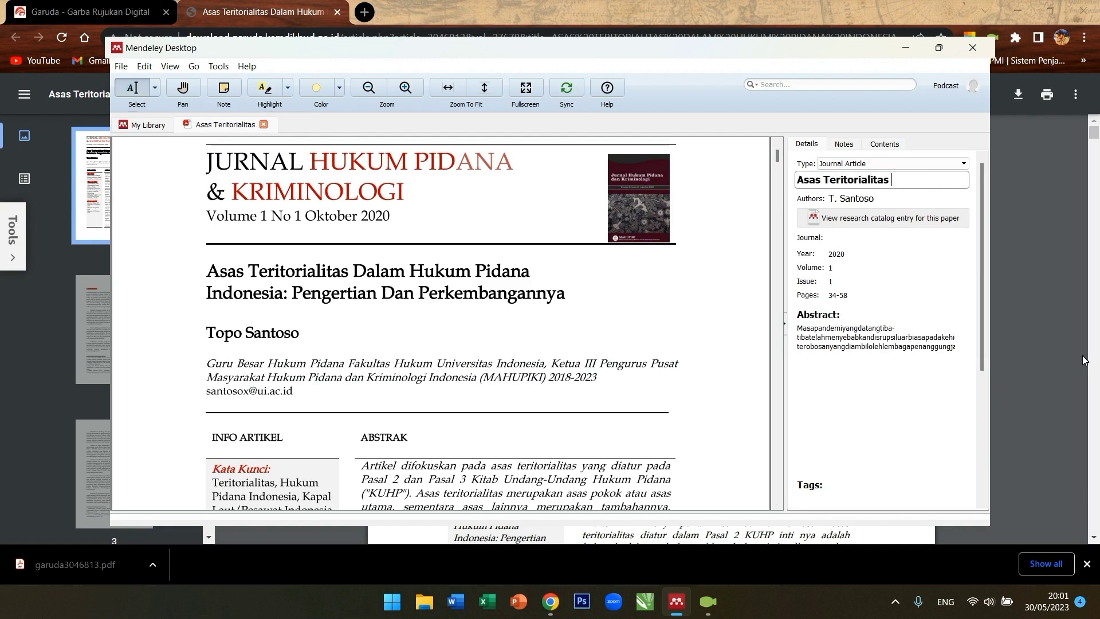
{"action": "type", "text": "dalam Hukum Pidana"}
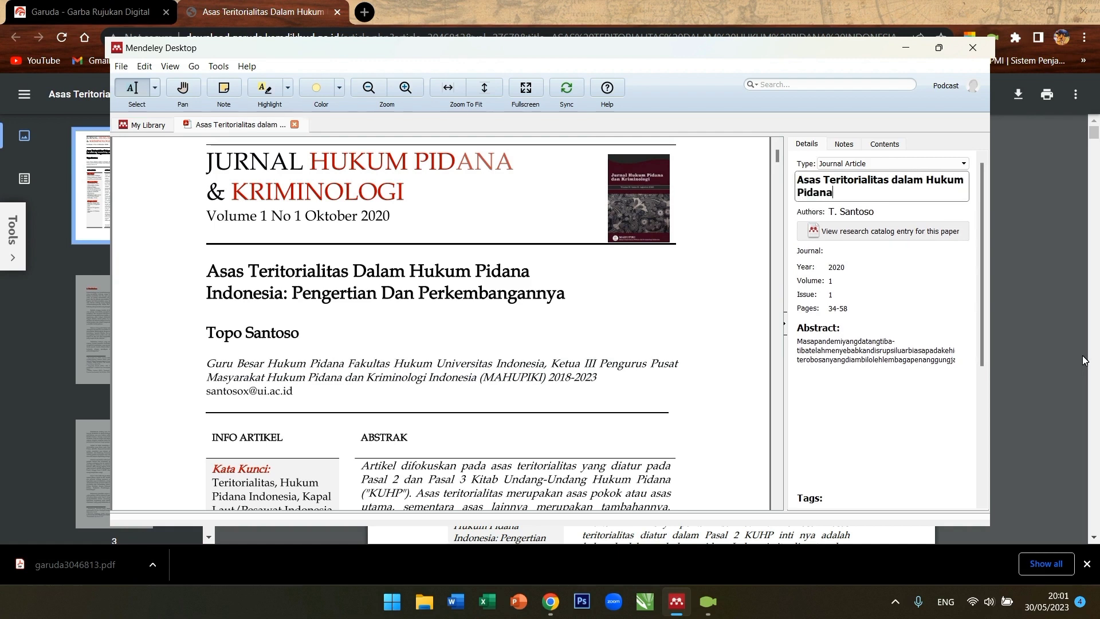
{"action": "type", "text": " Indonesia: Penegrt"}
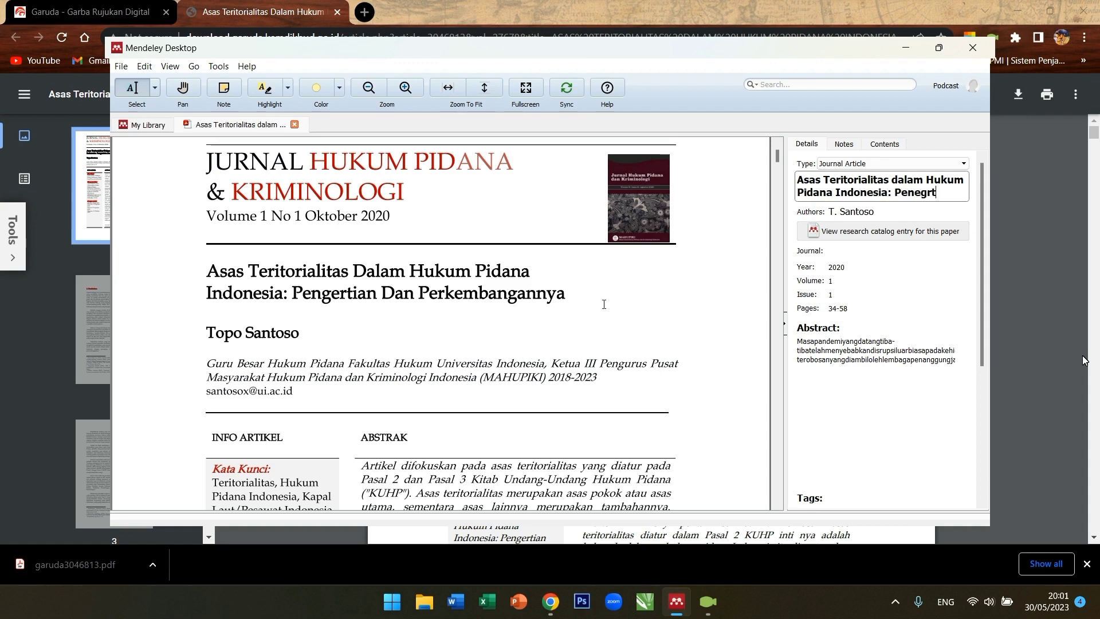
{"action": "key", "text": "BackSpace"}
{"action": "key", "text": "BackSpace"}
{"action": "key", "text": "BackSpace"}
{"action": "key", "text": "BackSpace"}
{"action": "type", "text": "gertian dan Perkembangannya"}
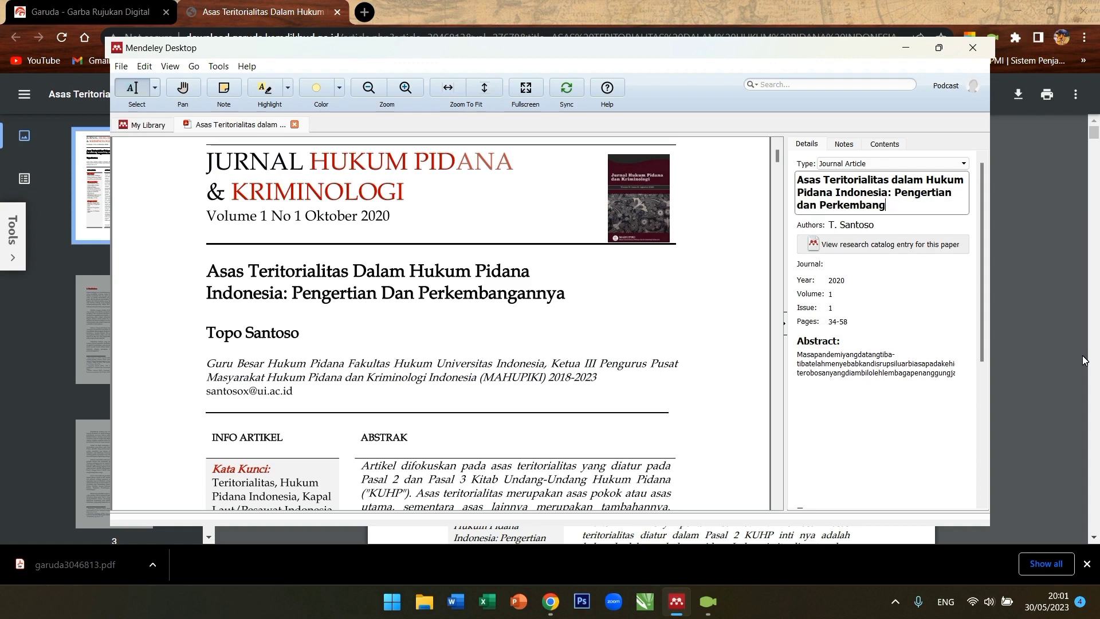
- Commit the new title and fill in the journal as 'Jurnal Hukum Pidana & Kriminologi'
{"action": "left_click", "coordinate": [839, 268]}
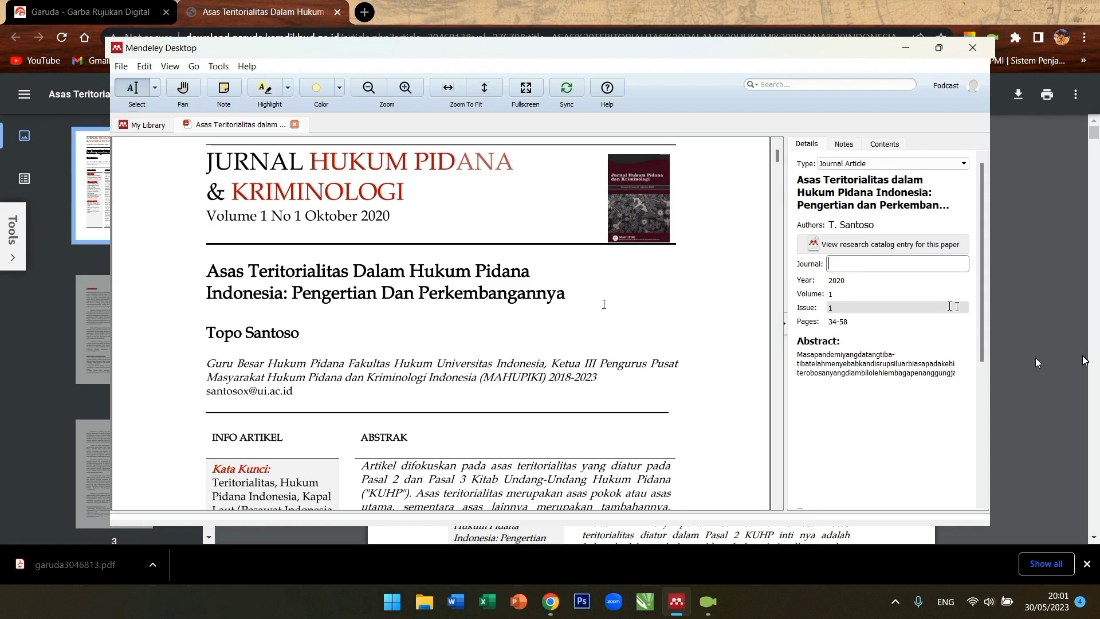
{"action": "type", "text": "Jurnal Hukum Pidana"}
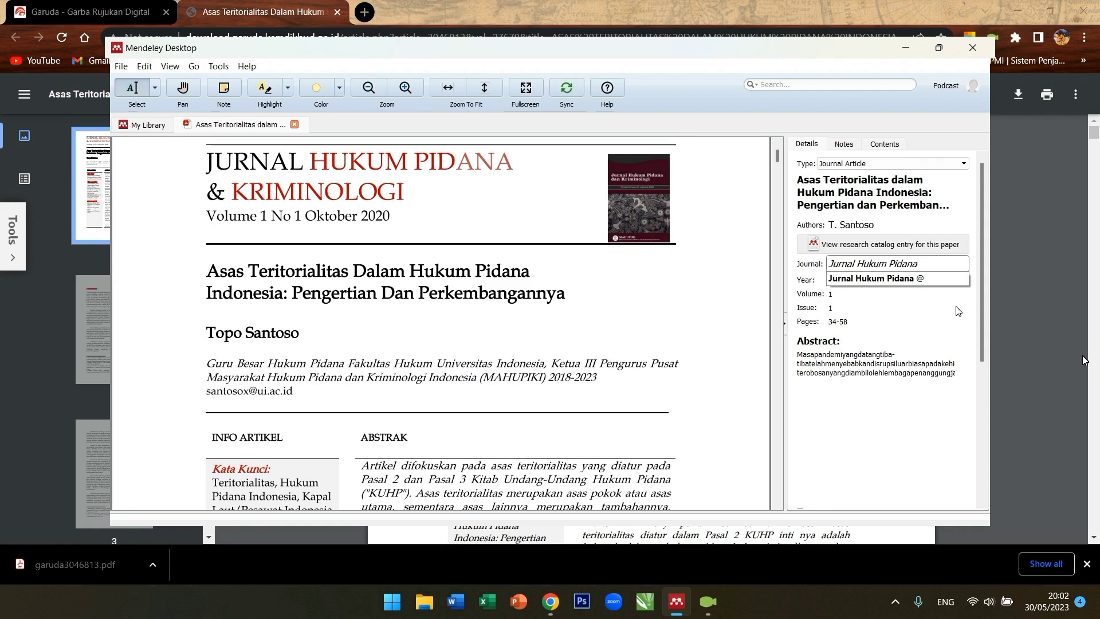
{"action": "type", "text": " & Krimin"}
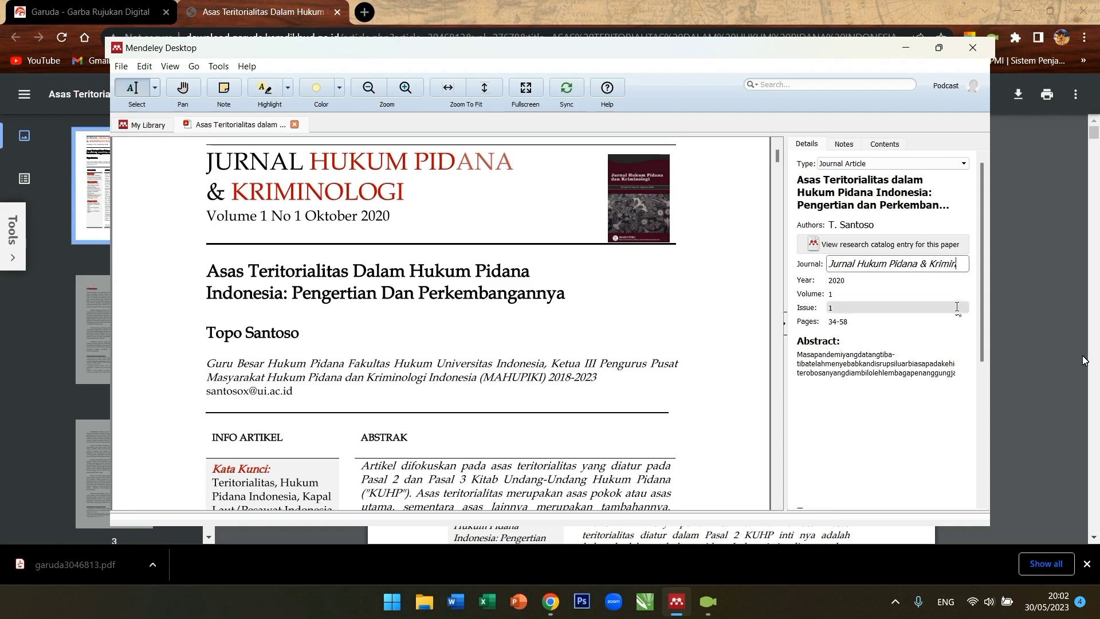
{"action": "type", "text": "ologi"}
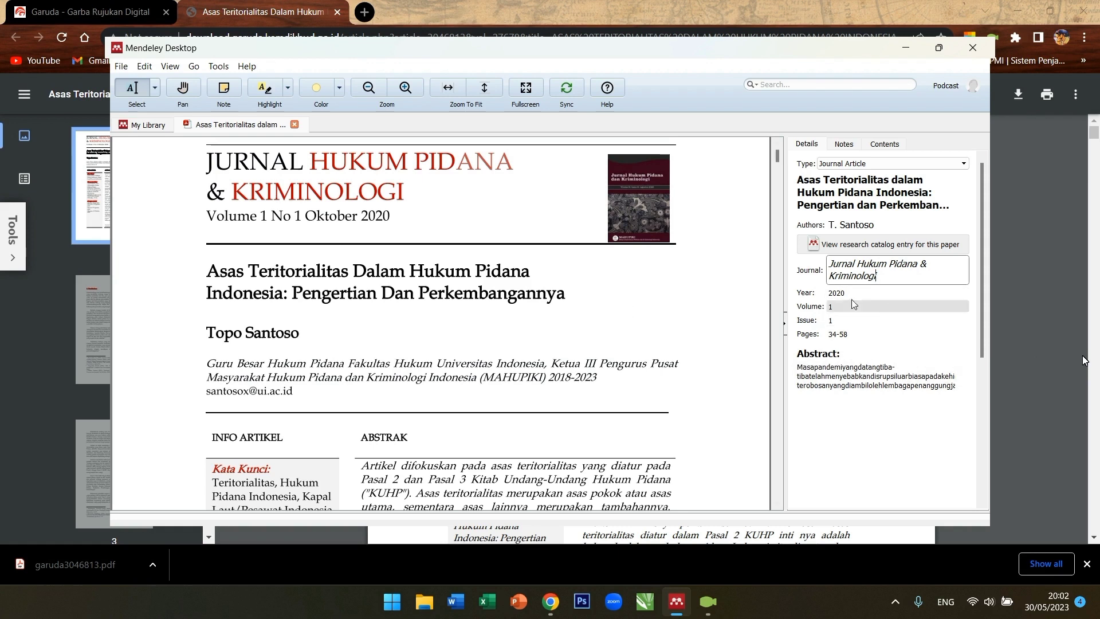
{"action": "scroll", "coordinate": [918, 336], "scroll_direction": "down", "scroll_amount": 1}
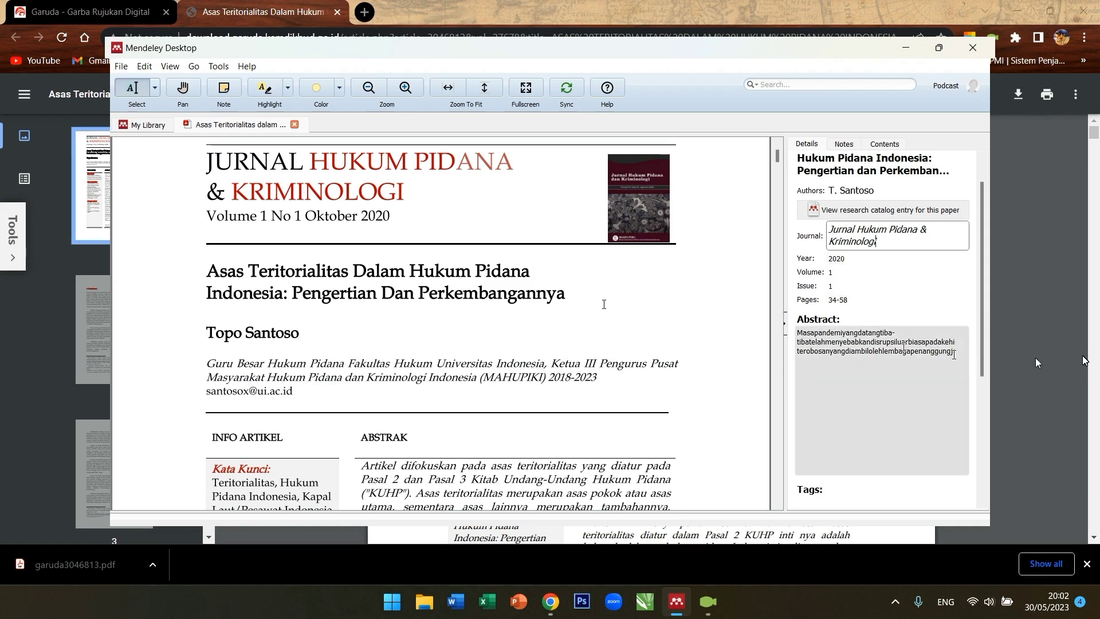
{"action": "left_click", "coordinate": [902, 351]}
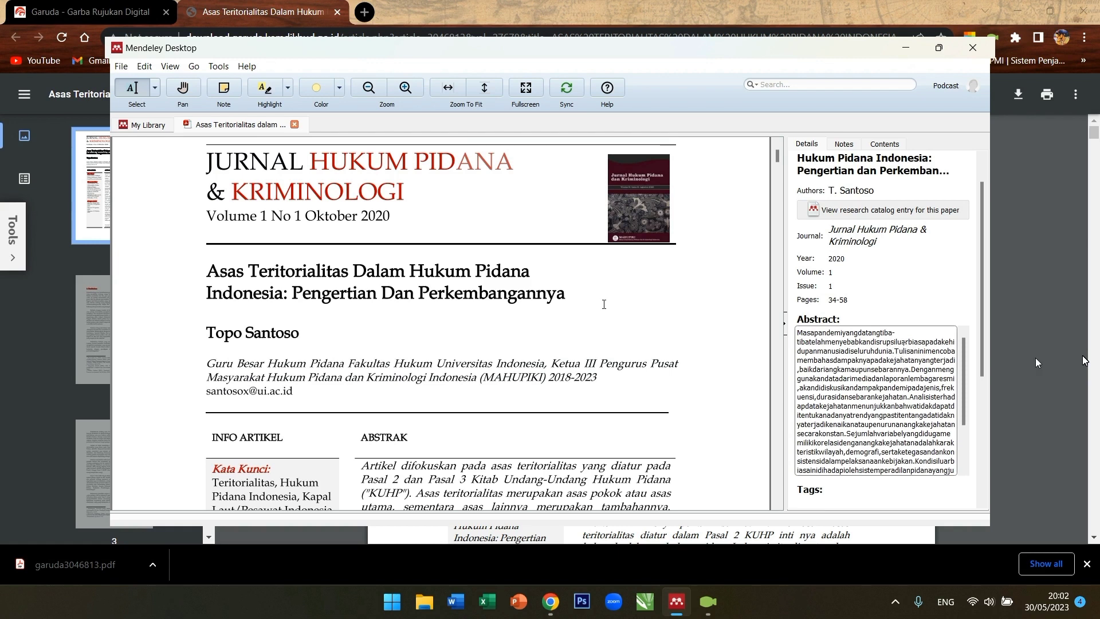
- Delete the garbled abstract text from the entry
{"action": "left_click_drag", "start_coordinate": [795, 335], "coordinate": [965, 556]}
{"action": "key", "text": "Delete"}
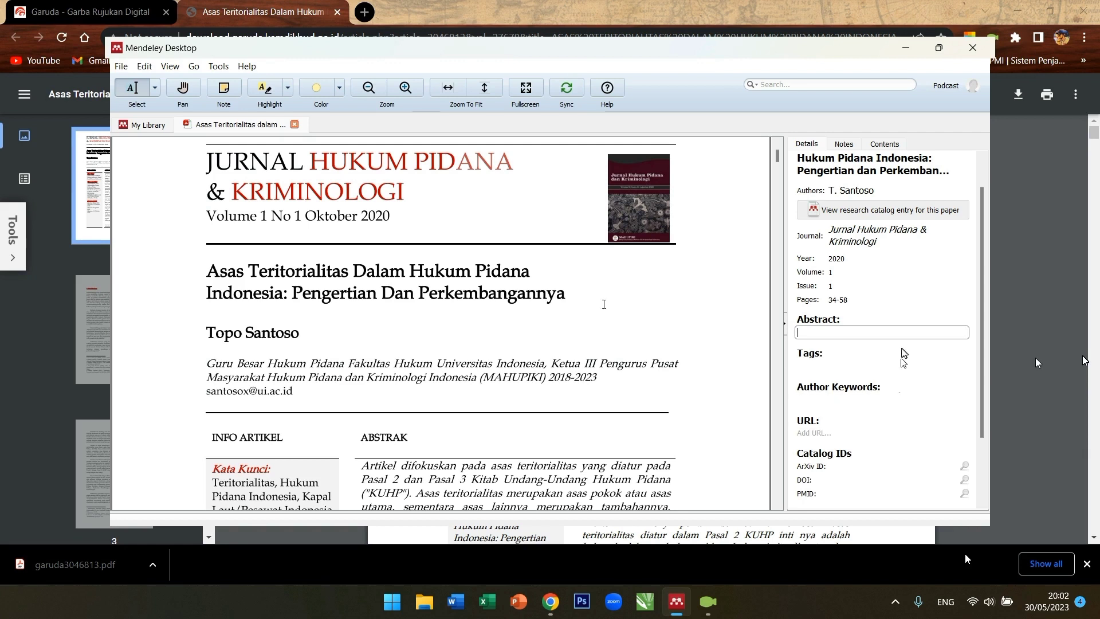
{"action": "scroll", "coordinate": [895, 422], "scroll_direction": "down", "scroll_amount": 2}
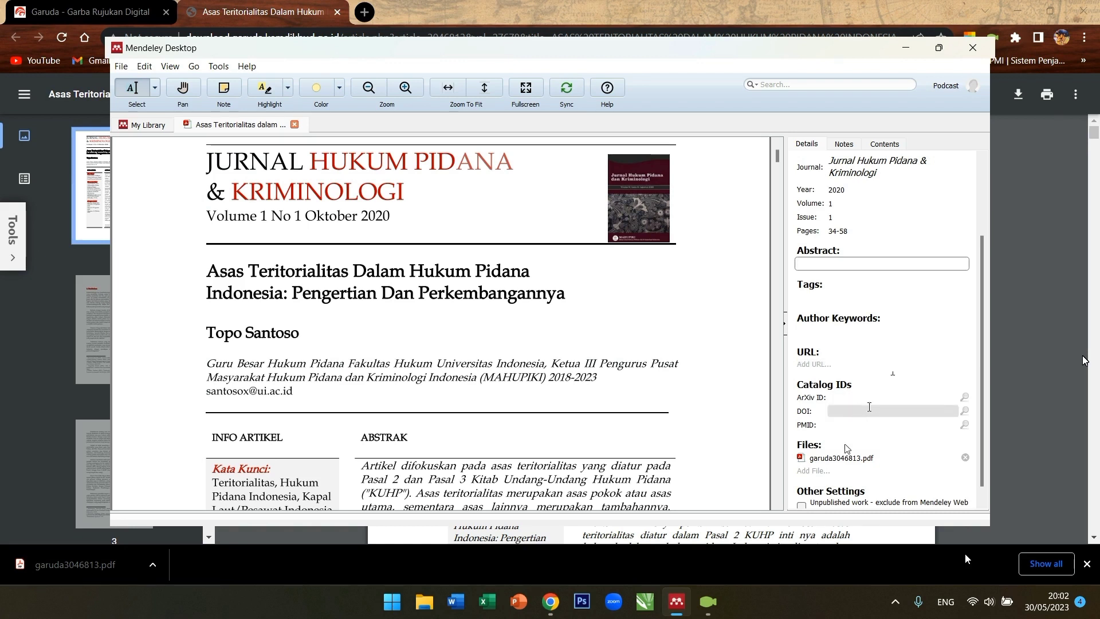
{"action": "scroll", "coordinate": [478, 326], "scroll_direction": "down", "scroll_amount": 10}
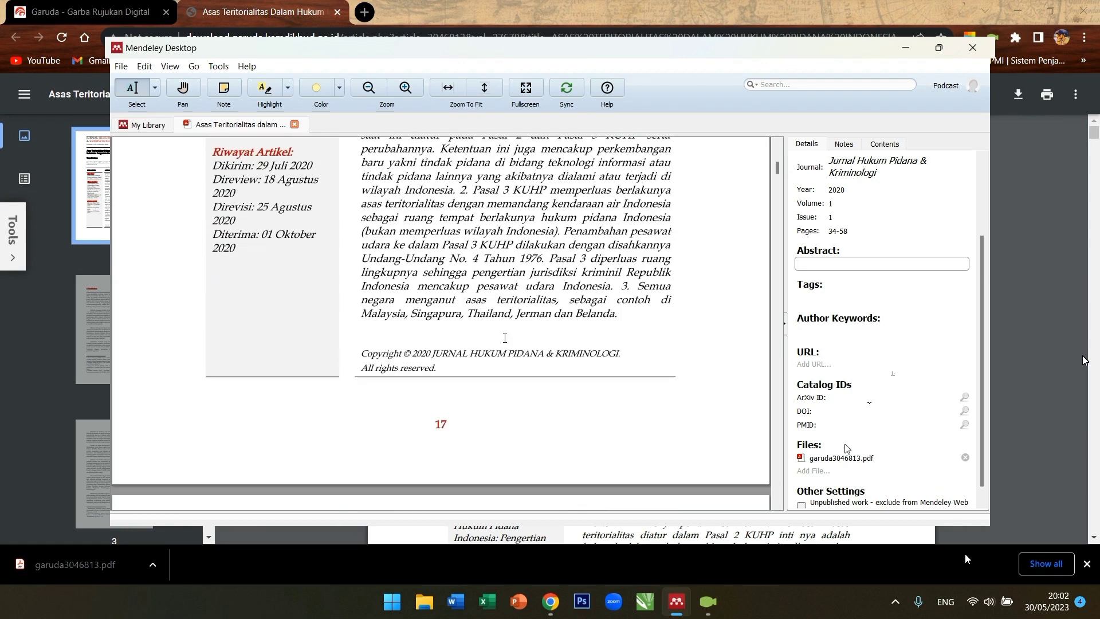
{"action": "scroll", "coordinate": [515, 332], "scroll_direction": "down", "scroll_amount": 5}
{"action": "scroll", "coordinate": [526, 326], "scroll_direction": "down", "scroll_amount": 8}
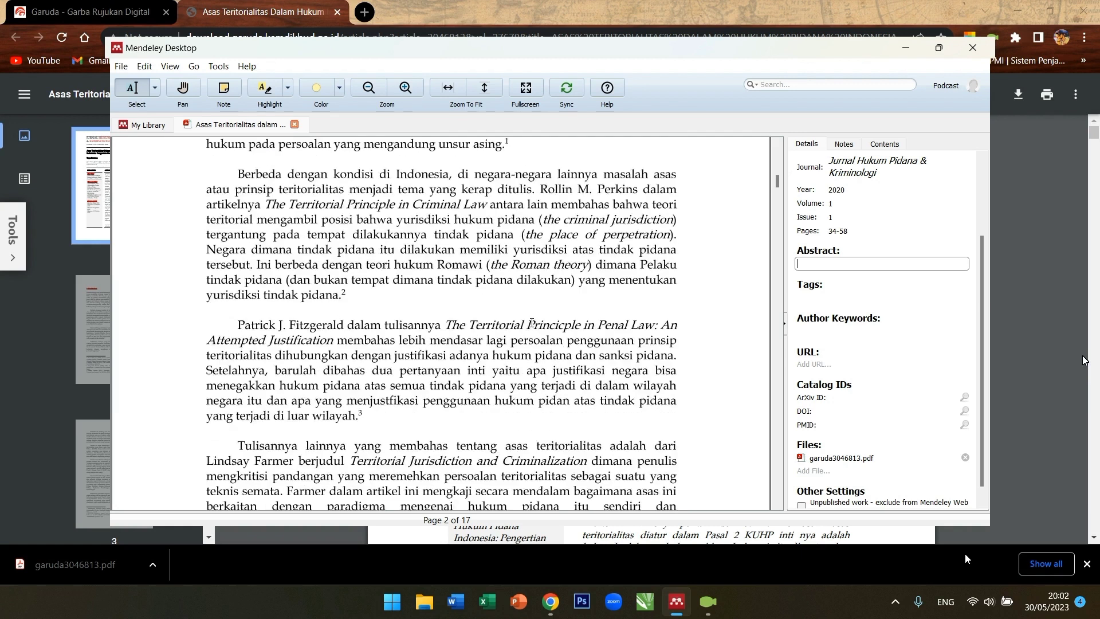
{"action": "scroll", "coordinate": [641, 319], "scroll_direction": "up", "scroll_amount": 3}
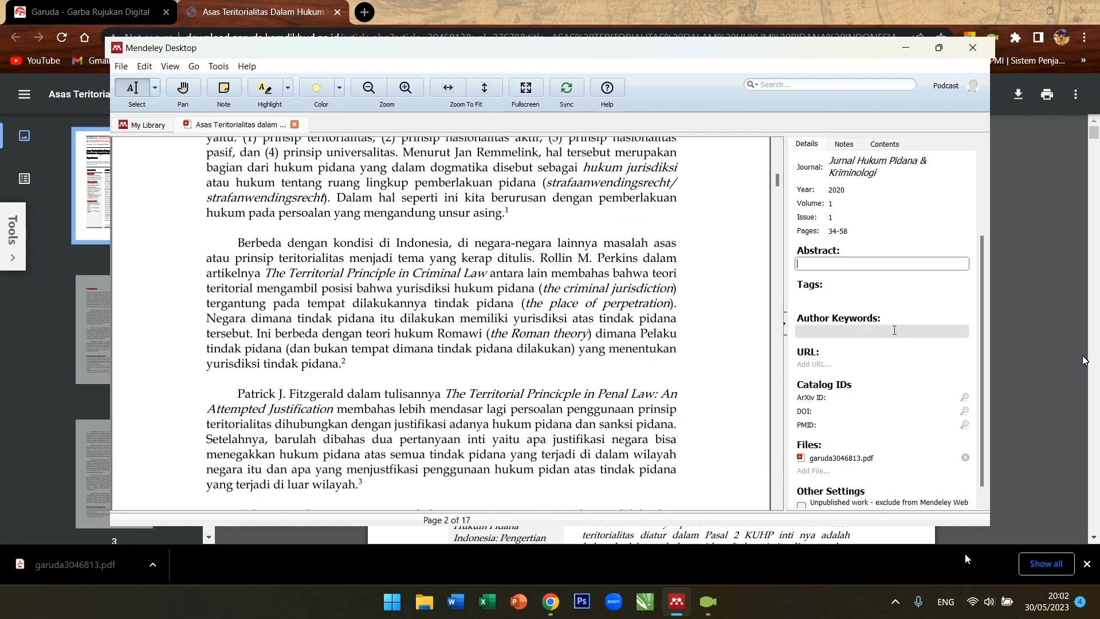
{"action": "scroll", "coordinate": [919, 321], "scroll_direction": "down", "scroll_amount": 1}
{"action": "scroll", "coordinate": [917, 320], "scroll_direction": "up", "scroll_amount": 3}
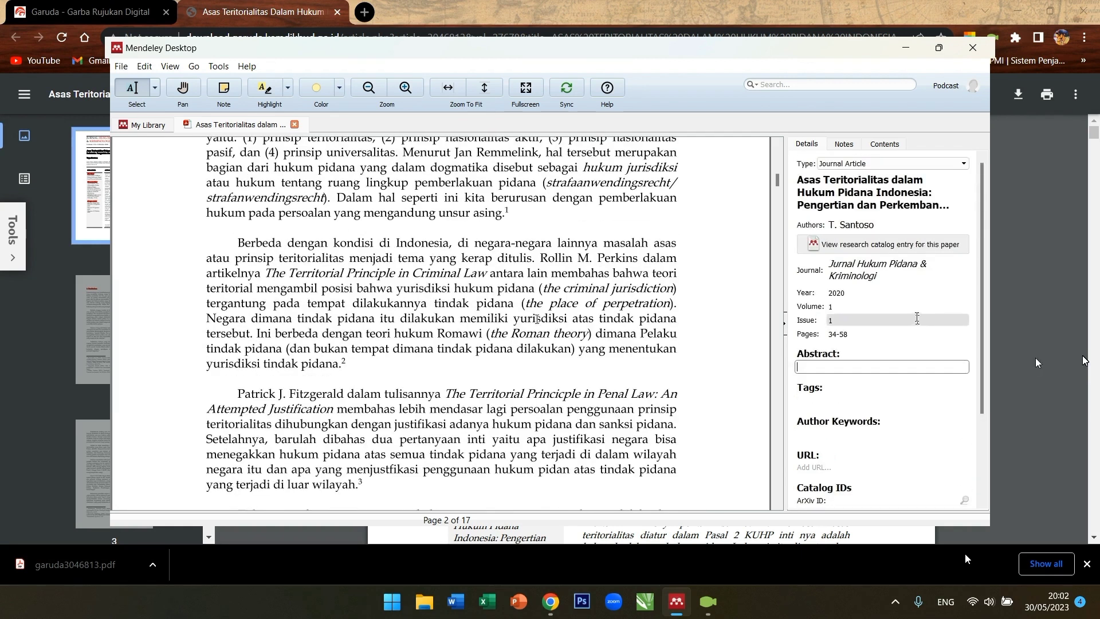
- Close the article PDF in Mendeley and bring the journal PDF back up in Chrome
{"action": "left_click", "coordinate": [740, 222]}
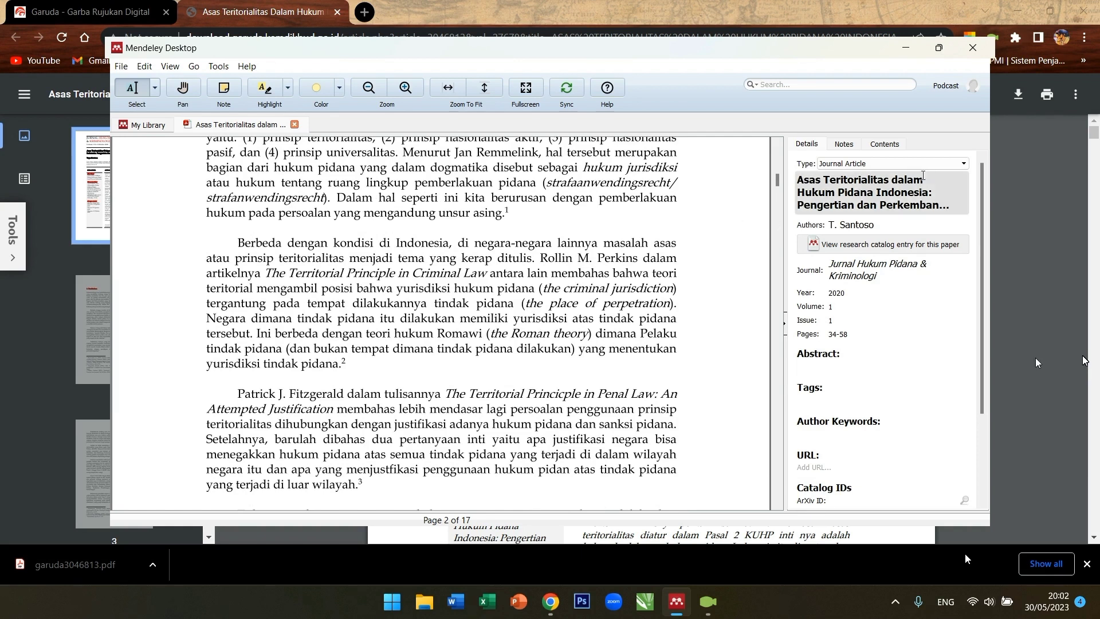
{"action": "left_click", "coordinate": [295, 124]}
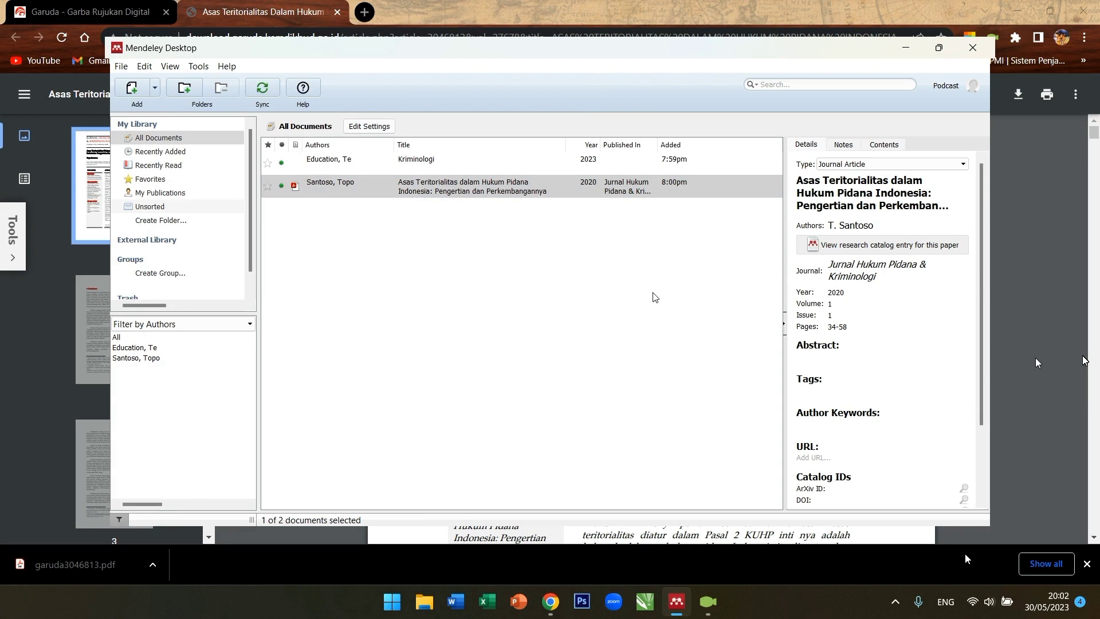
{"action": "left_click", "coordinate": [557, 27]}
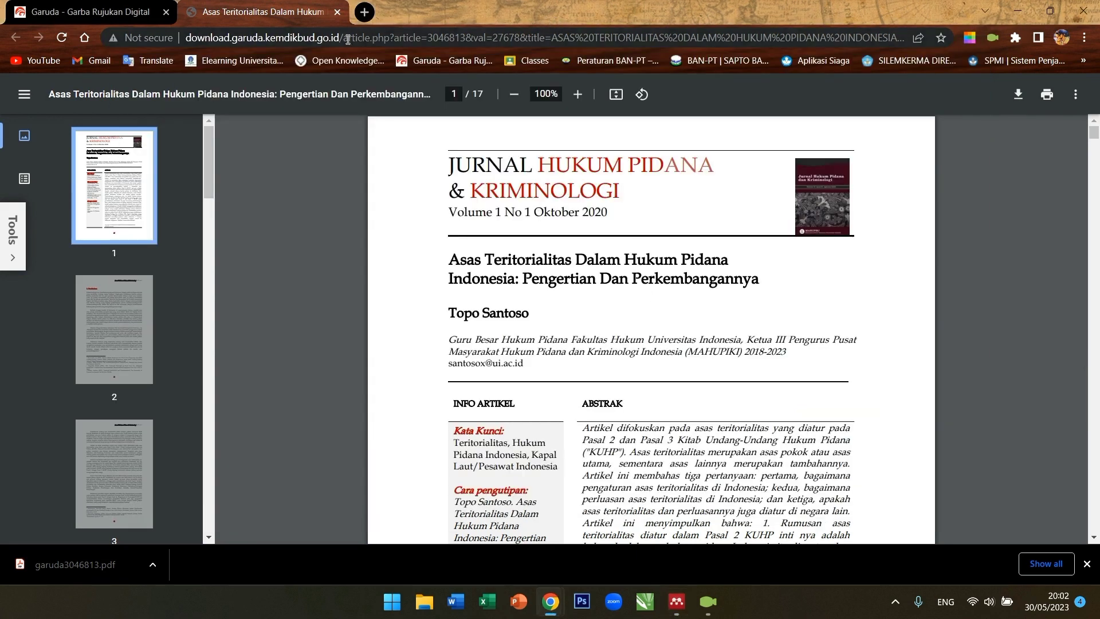
- Search 'menko polhukam' in a new tab and open the polkam.go.id website
{"action": "left_click", "coordinate": [364, 12]}
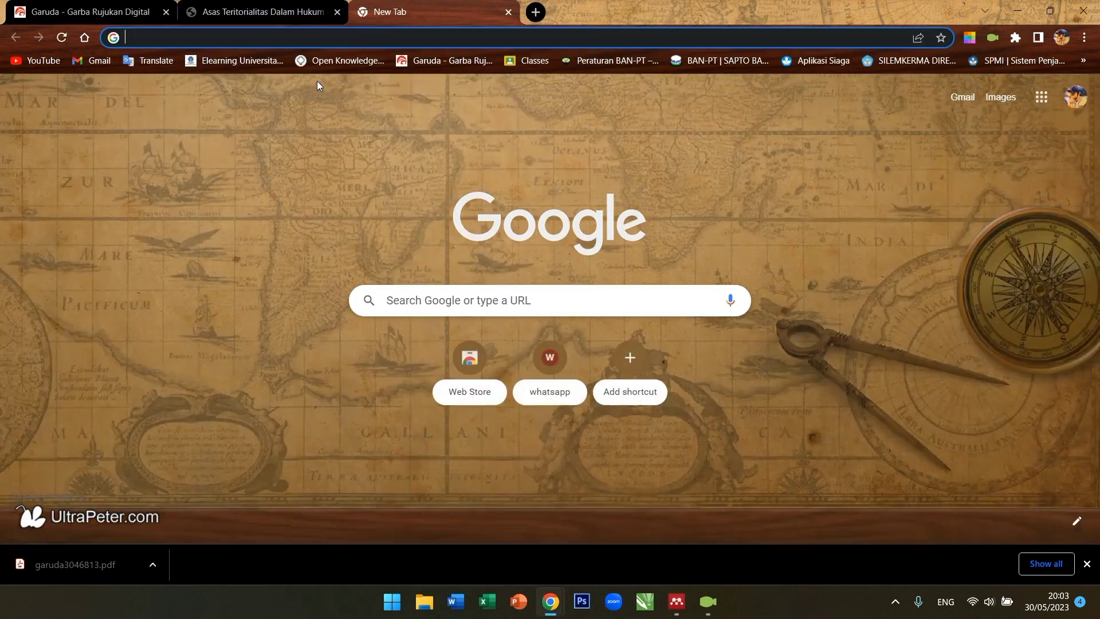
{"action": "type", "text": "menkop"}
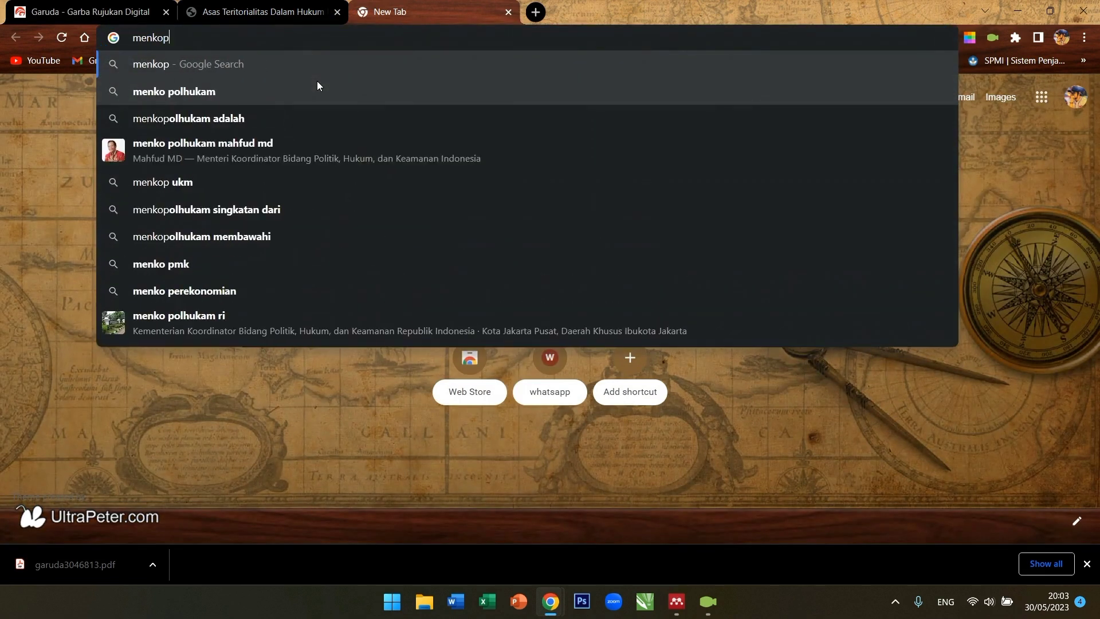
{"action": "key", "text": "Down"}
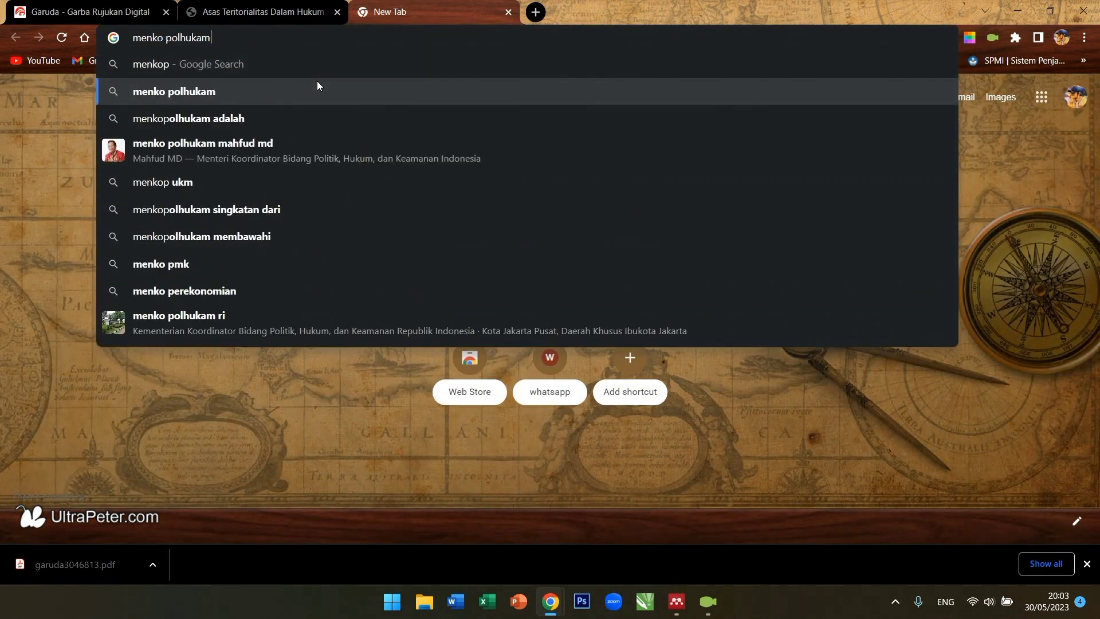
{"action": "key", "text": "Return"}
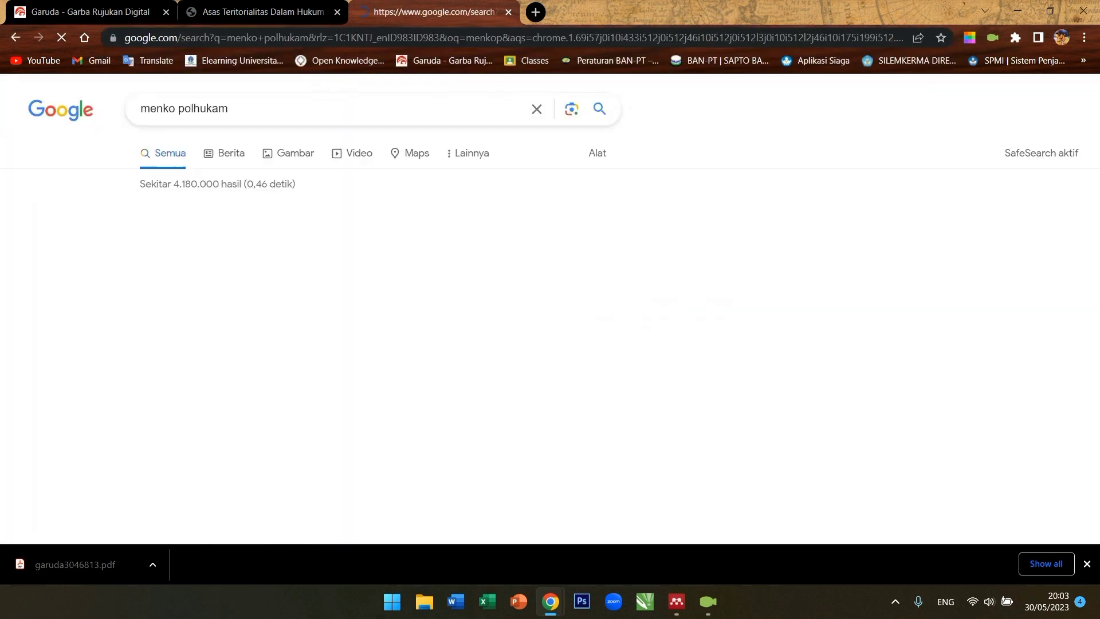
{"action": "left_click", "coordinate": [267, 246]}
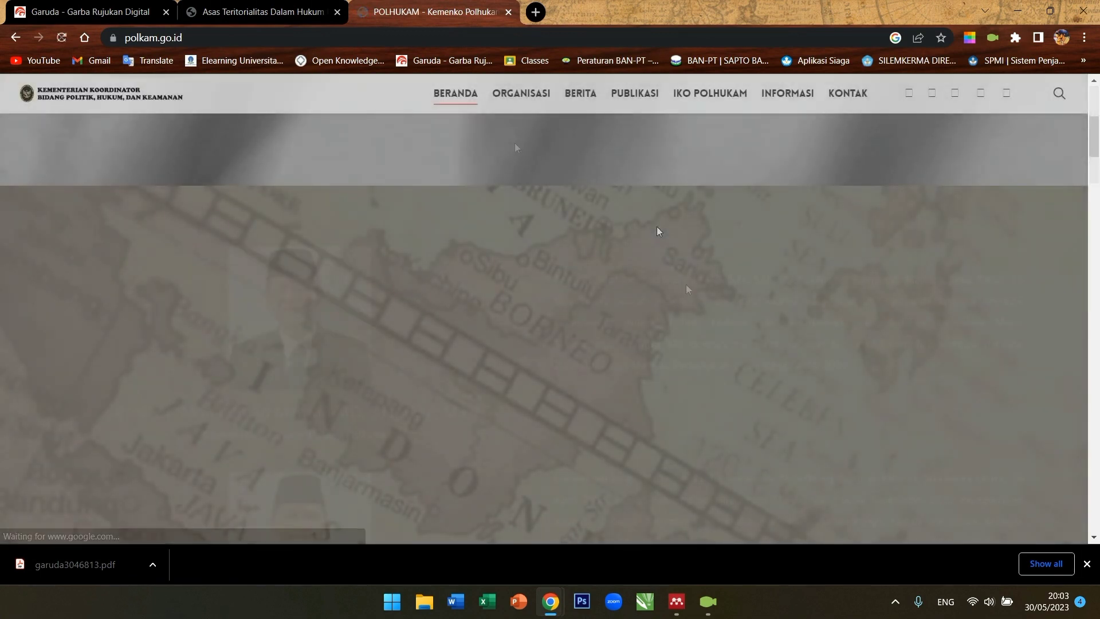
{"action": "scroll", "coordinate": [652, 225], "scroll_direction": "down", "scroll_amount": 5}
{"action": "scroll", "coordinate": [645, 220], "scroll_direction": "up", "scroll_amount": 6}
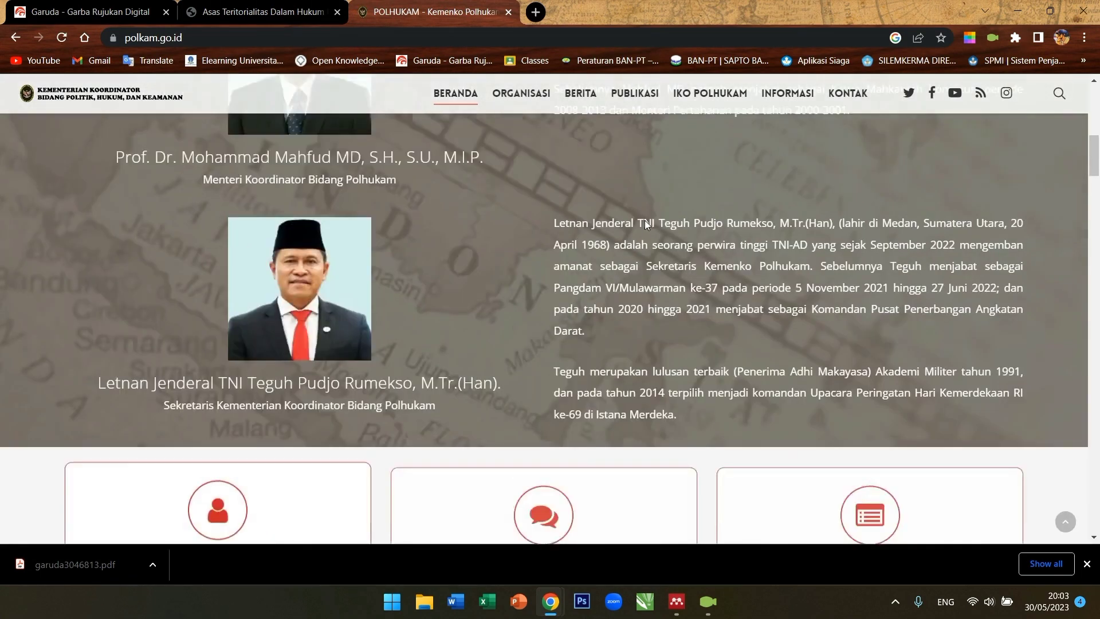
- Go to the Berita section and open the 'Menko Polhukam ke Ulama Madura' article
{"action": "left_click", "coordinate": [585, 98]}
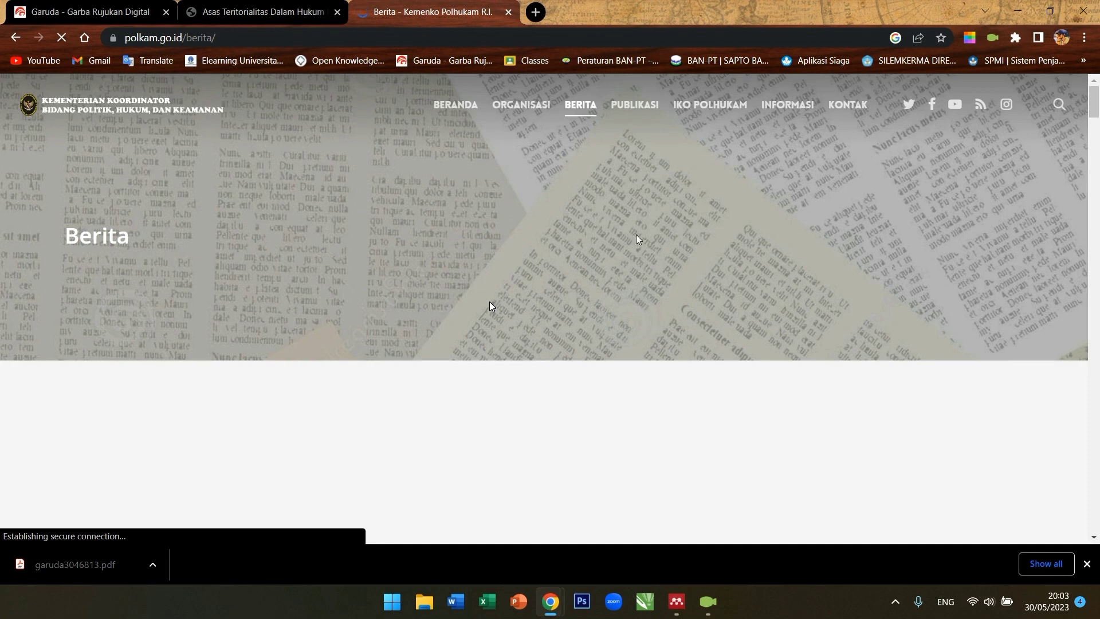
{"action": "scroll", "coordinate": [489, 301], "scroll_direction": "down", "scroll_amount": 5}
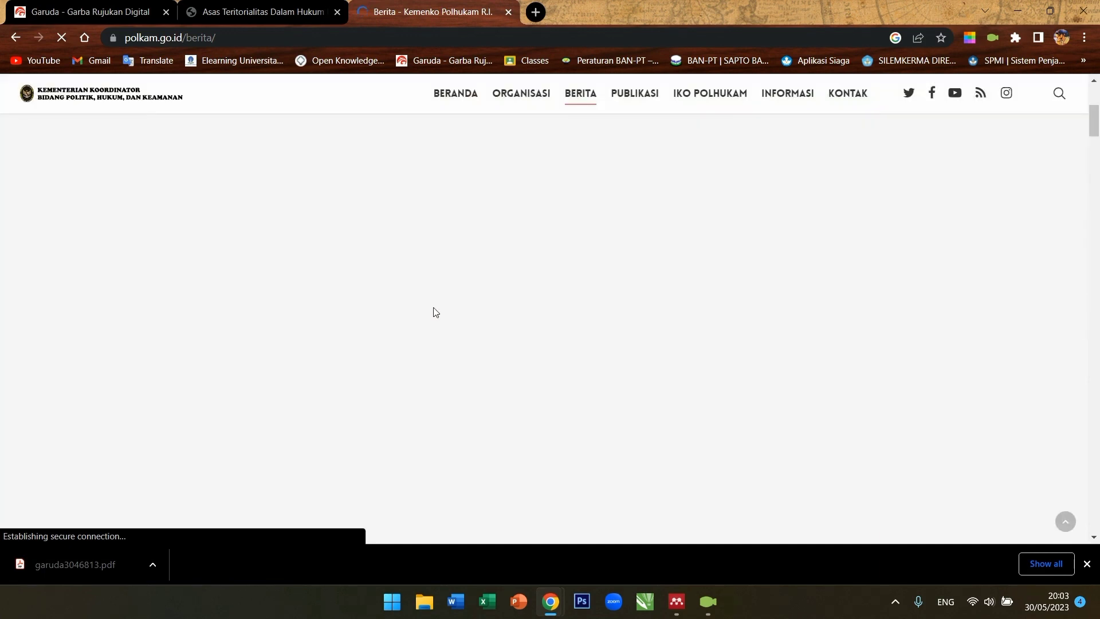
{"action": "scroll", "coordinate": [538, 266], "scroll_direction": "down", "scroll_amount": 3}
{"action": "scroll", "coordinate": [522, 280], "scroll_direction": "up", "scroll_amount": 8}
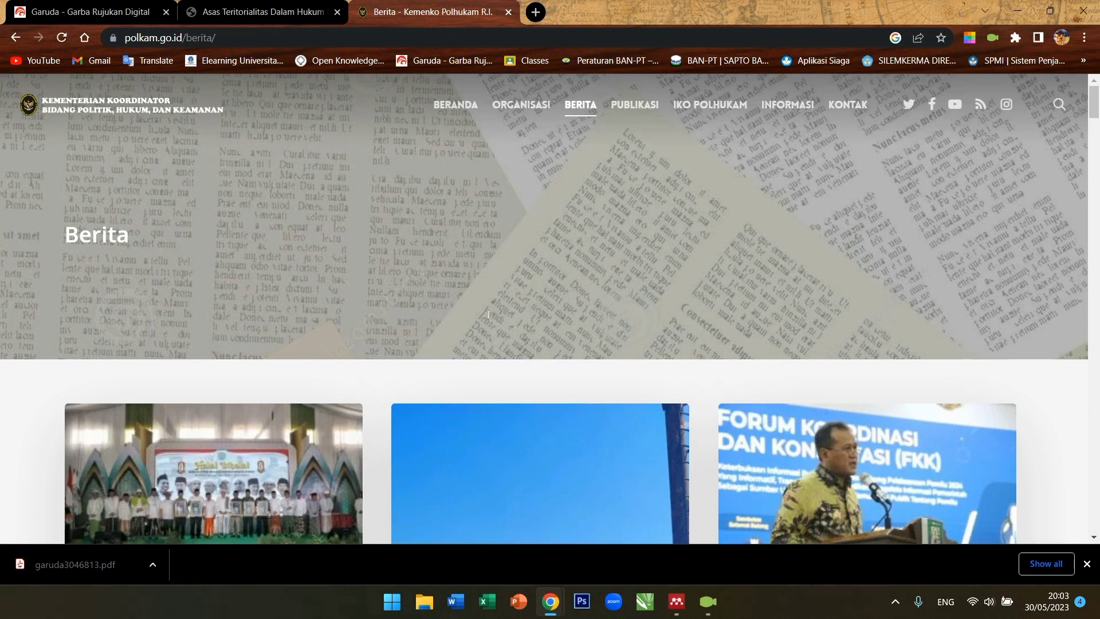
{"action": "scroll", "coordinate": [487, 309], "scroll_direction": "down", "scroll_amount": 1}
{"action": "scroll", "coordinate": [486, 310], "scroll_direction": "down", "scroll_amount": 6}
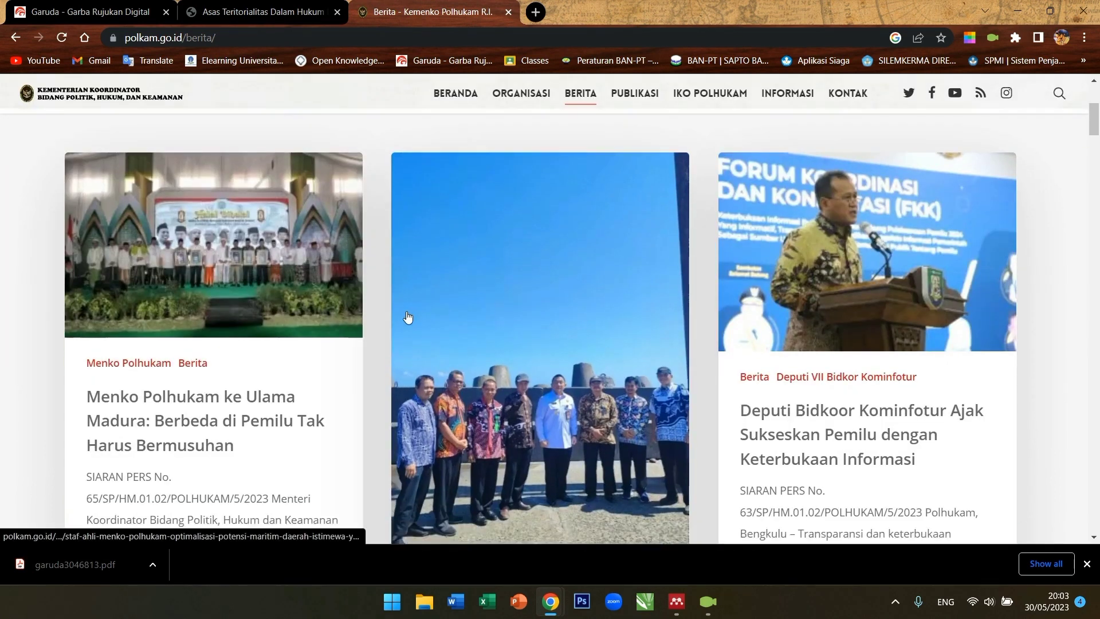
{"action": "left_click", "coordinate": [150, 316]}
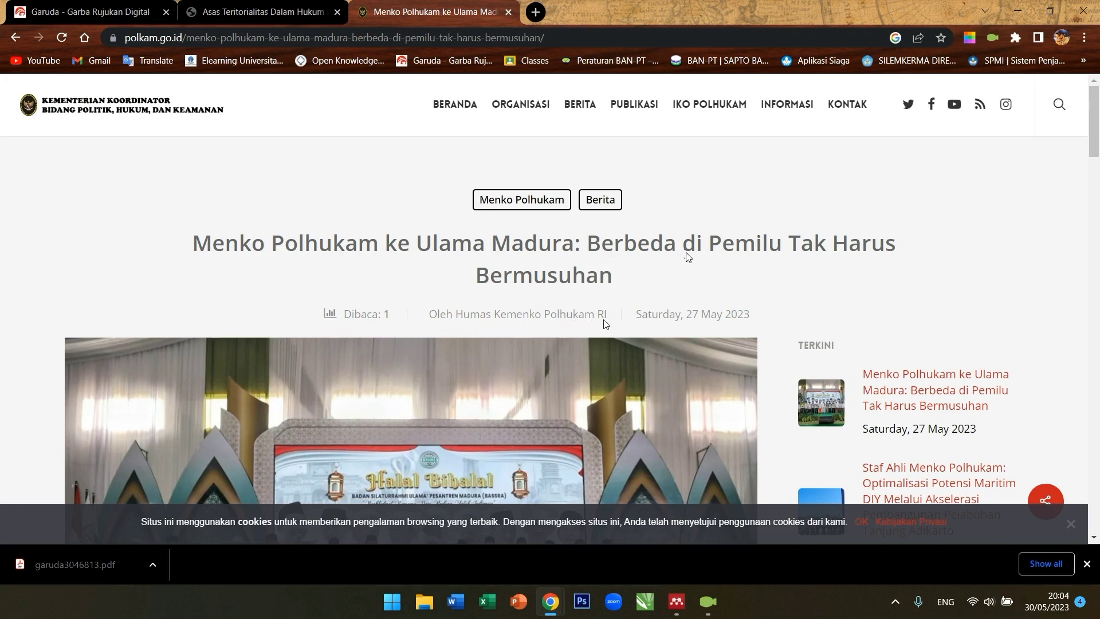
- Bring Mendeley's New Document form back to the front
{"action": "scroll", "coordinate": [630, 429], "scroll_direction": "down", "scroll_amount": 3}
{"action": "mouse_move", "coordinate": [674, 604]}
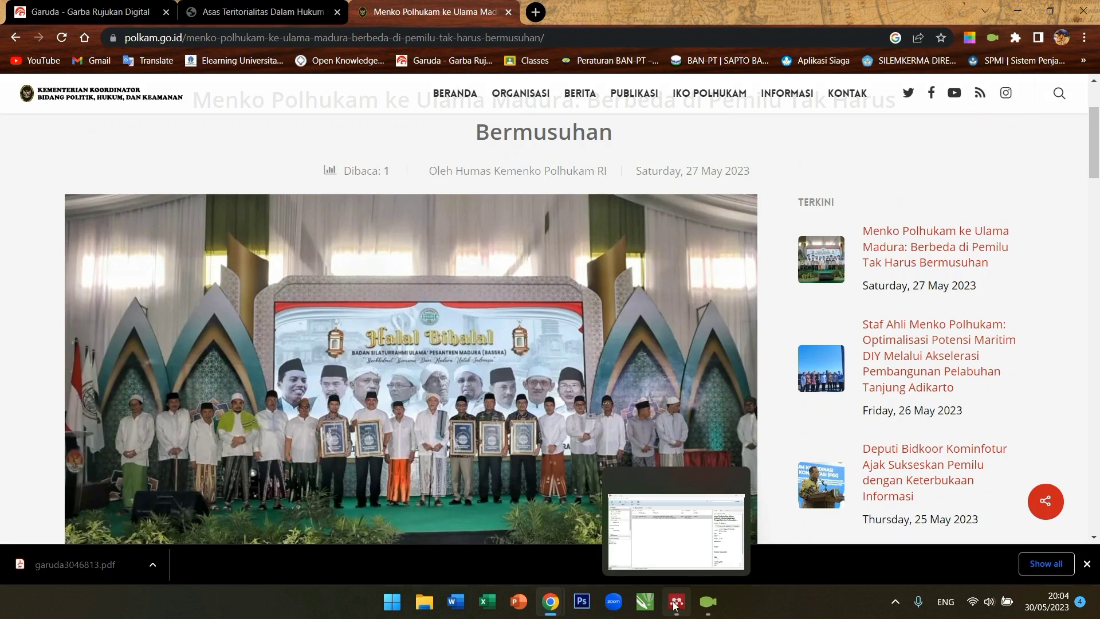
{"action": "left_click", "coordinate": [674, 604]}
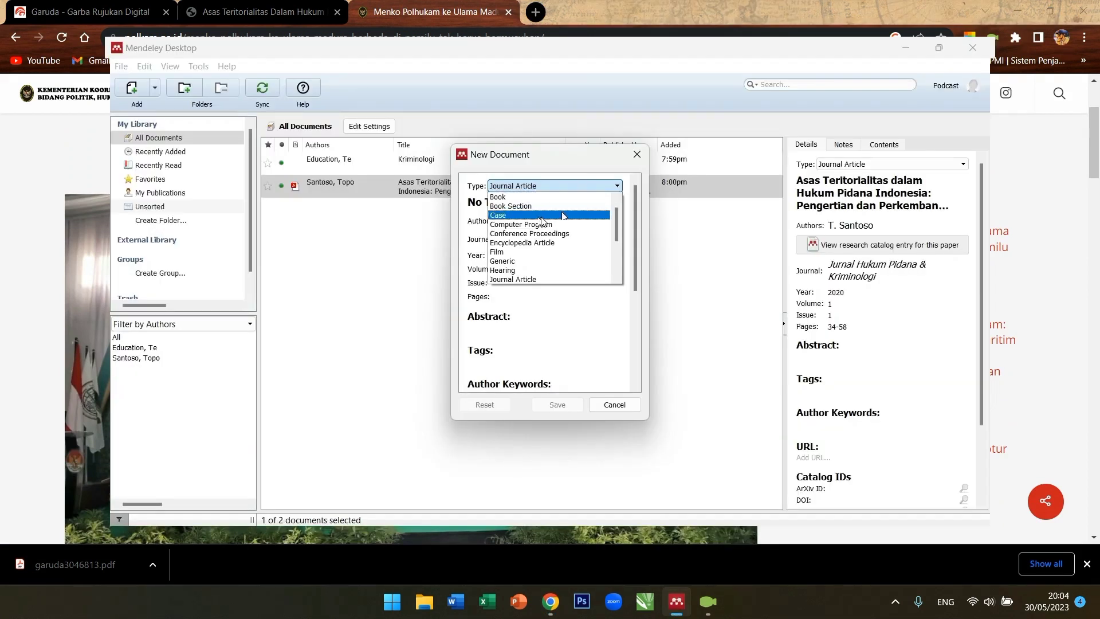
- Set the new reference's type to Web Page and select its No Title placeholder
{"action": "scroll", "coordinate": [547, 224], "scroll_direction": "down", "scroll_amount": 1}
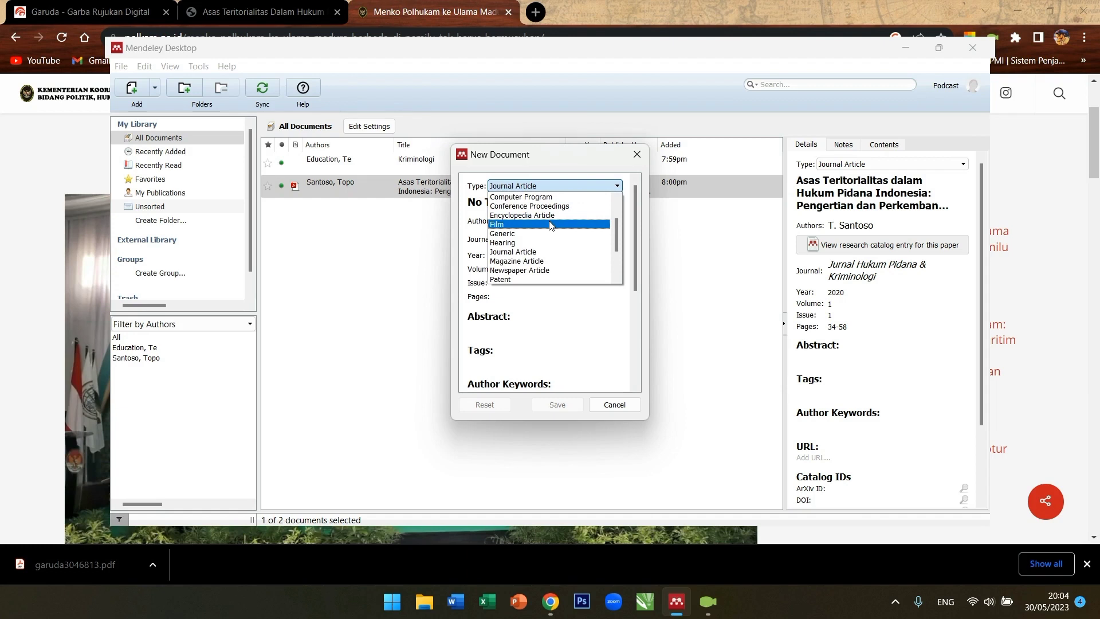
{"action": "scroll", "coordinate": [550, 224], "scroll_direction": "down", "scroll_amount": 2}
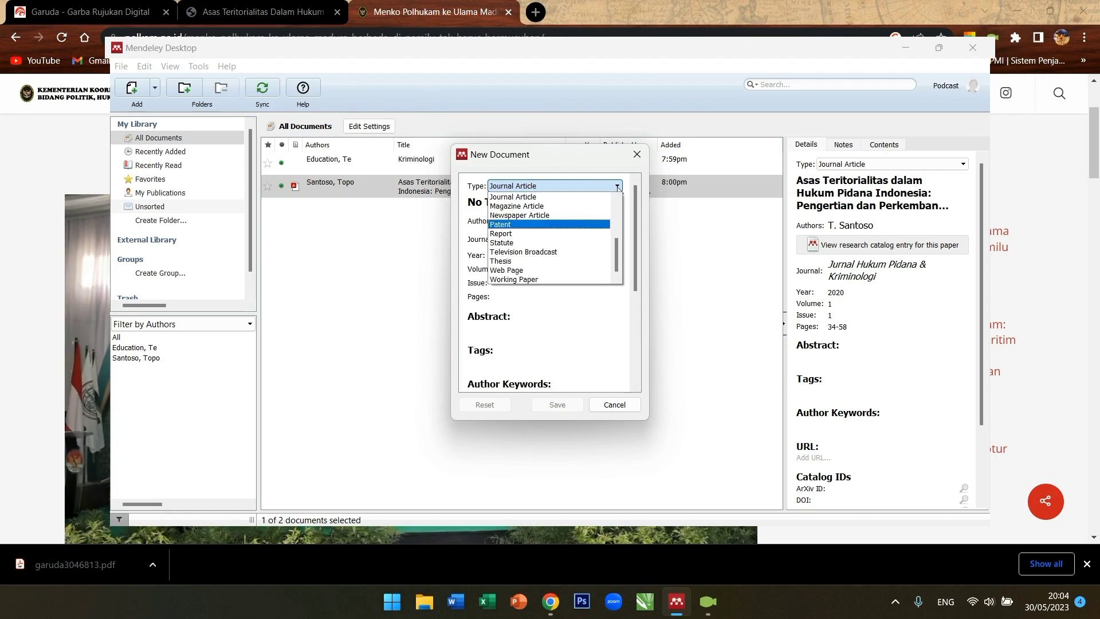
{"action": "left_click", "coordinate": [524, 271]}
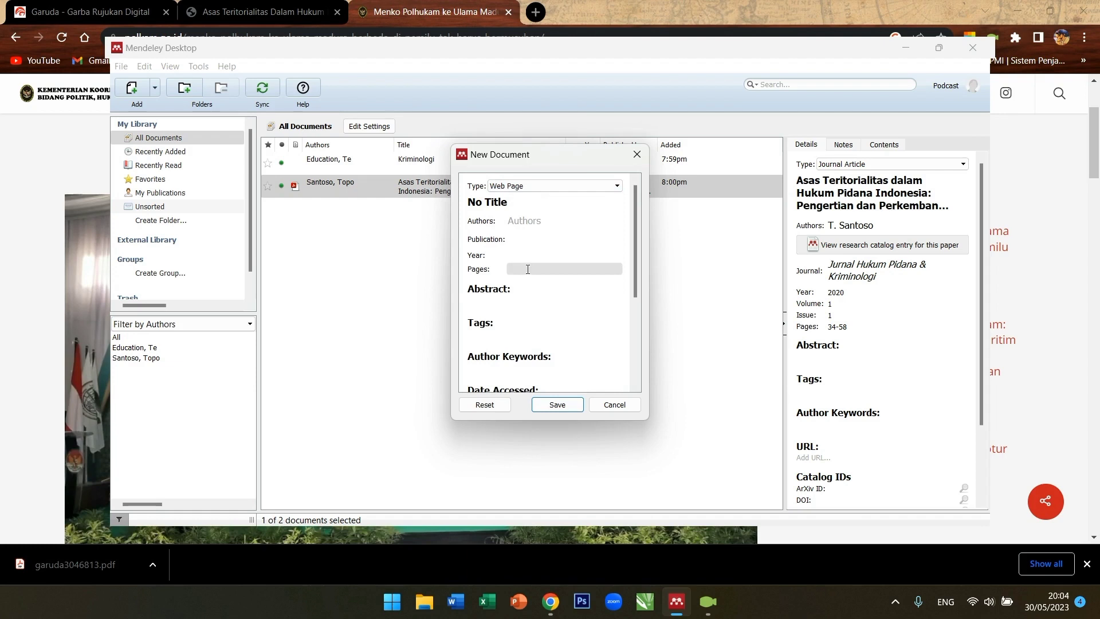
{"action": "left_click", "coordinate": [517, 206]}
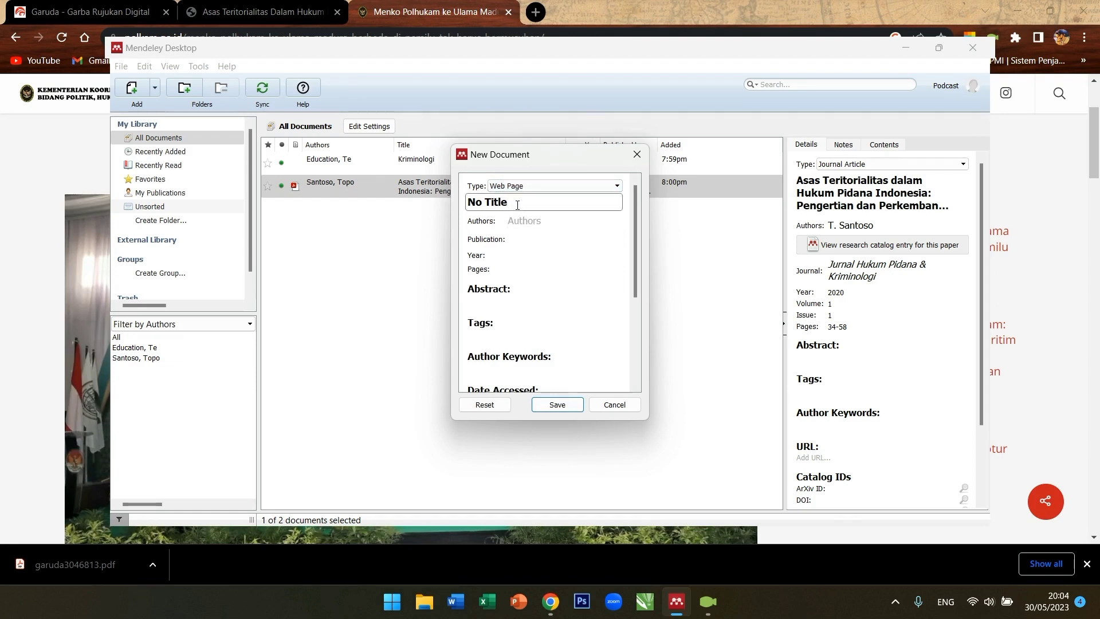
{"action": "left_click_drag", "start_coordinate": [507, 202], "coordinate": [443, 200]}
{"action": "left_click", "coordinate": [91, 136]}
{"action": "scroll", "coordinate": [393, 177], "scroll_direction": "up", "scroll_amount": 3}
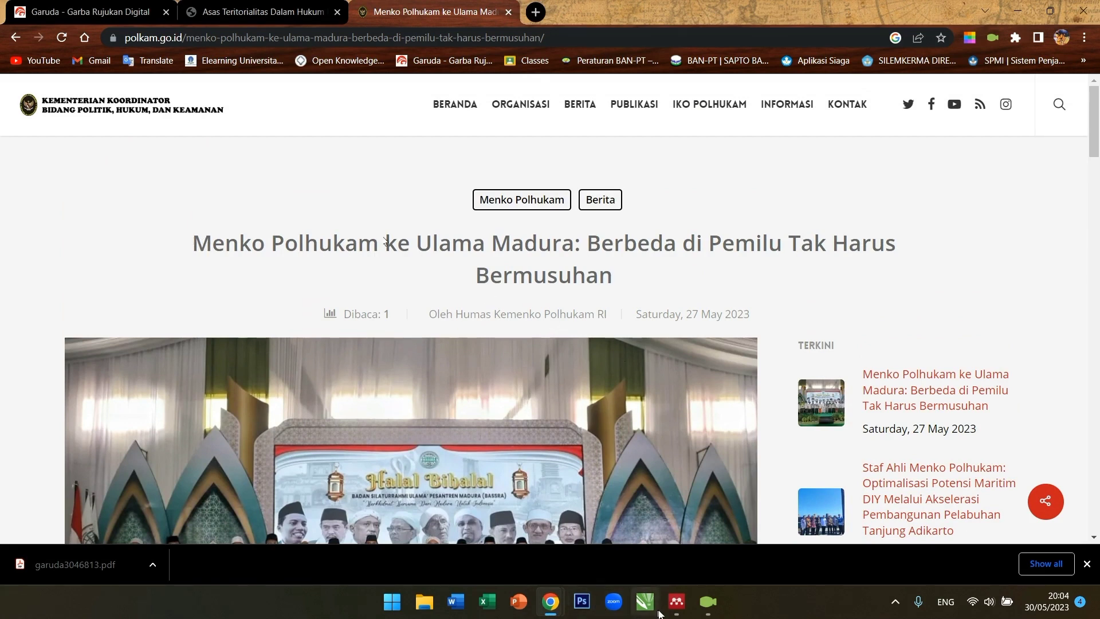
- Enter title 'Menkopolhukan Ke Ulama Madura' and author 'Humas Kemenko Polhukam RI'
{"action": "left_click", "coordinate": [677, 601]}
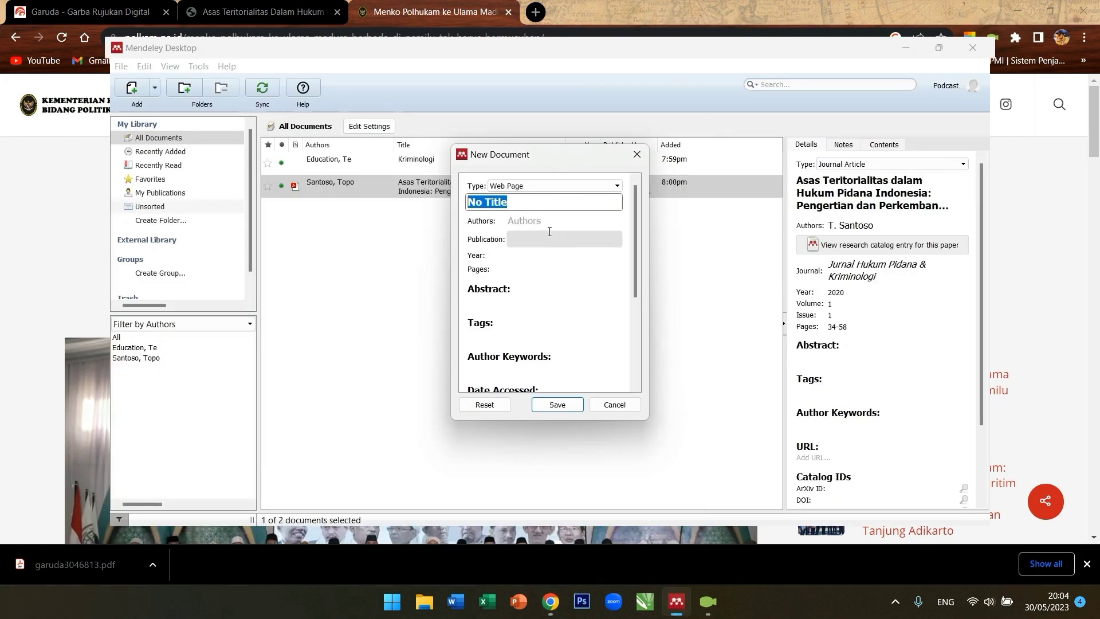
{"action": "type", "text": "Menko"}
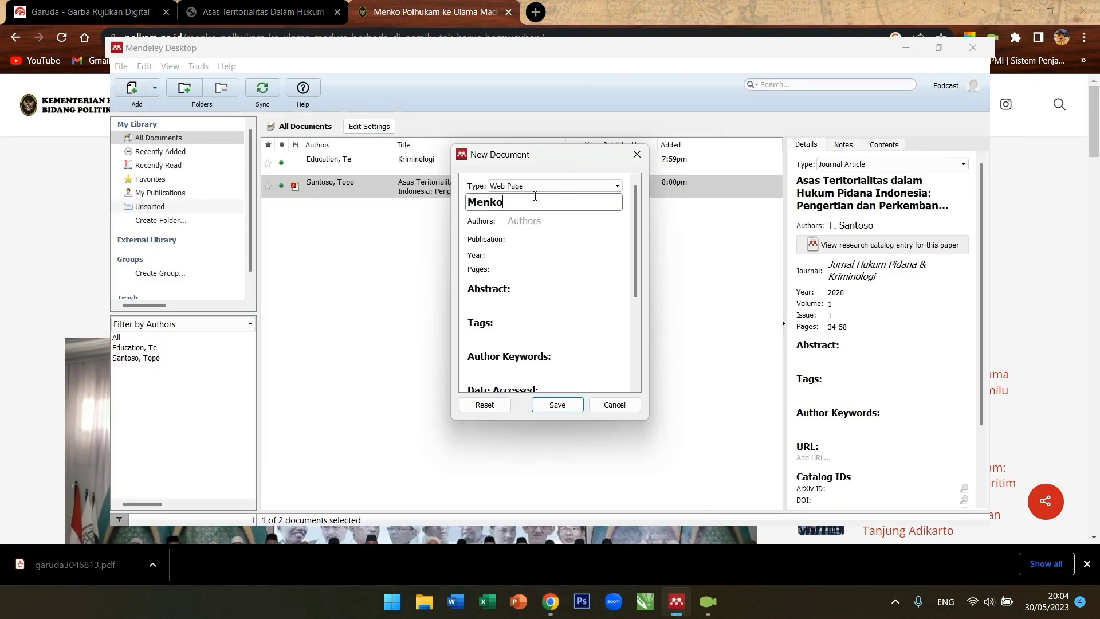
{"action": "type", "text": "polhukan Ke Ulama Madura"}
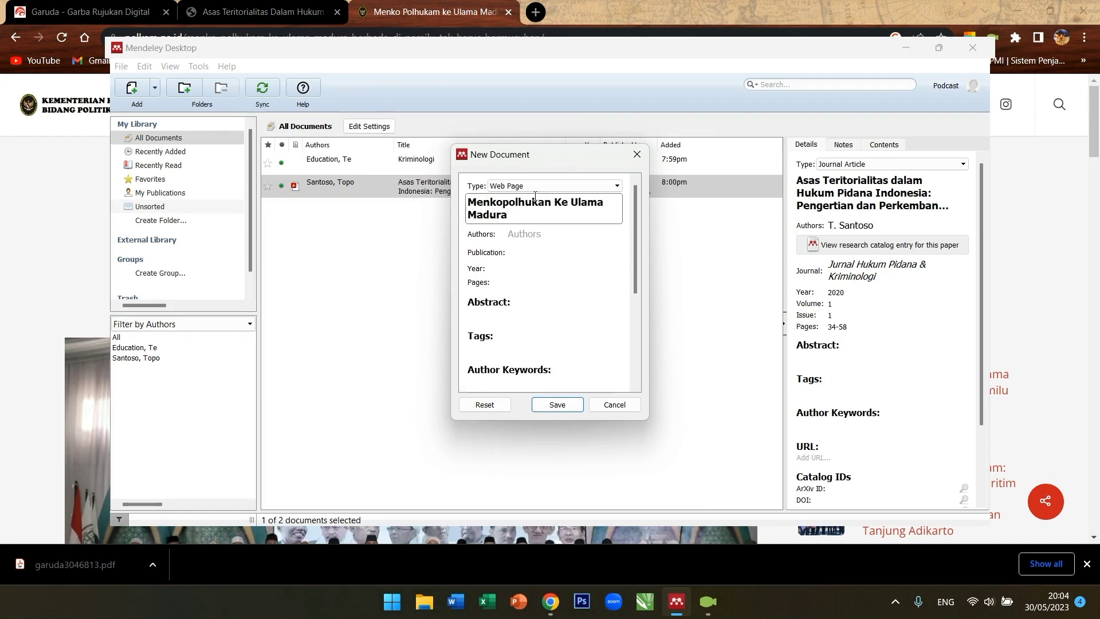
{"action": "left_click", "coordinate": [536, 230]}
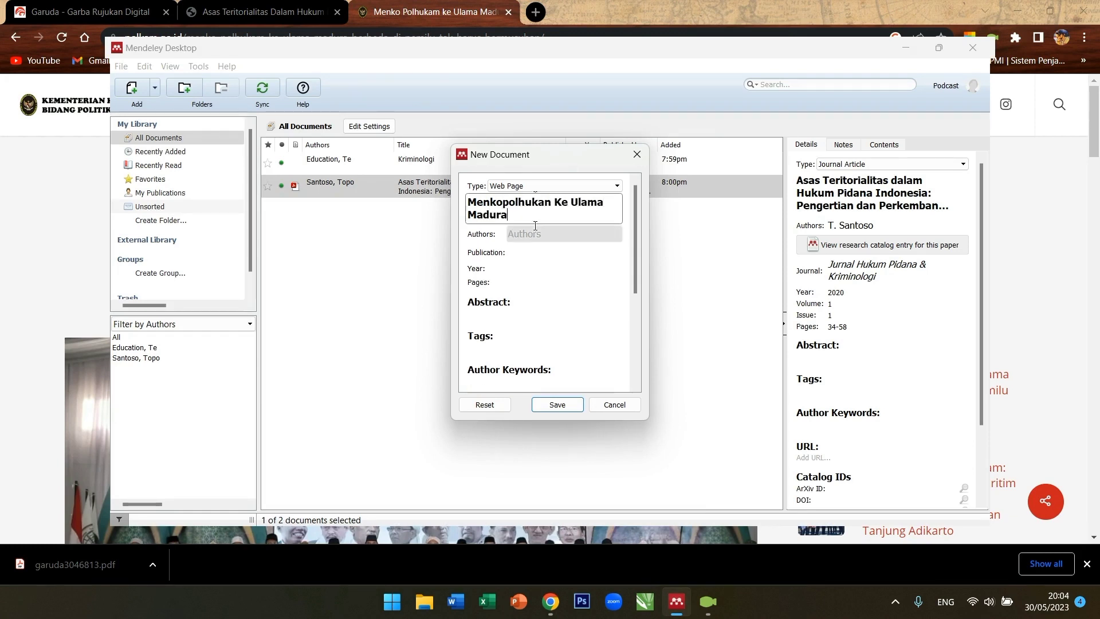
{"action": "left_click", "coordinate": [60, 182]}
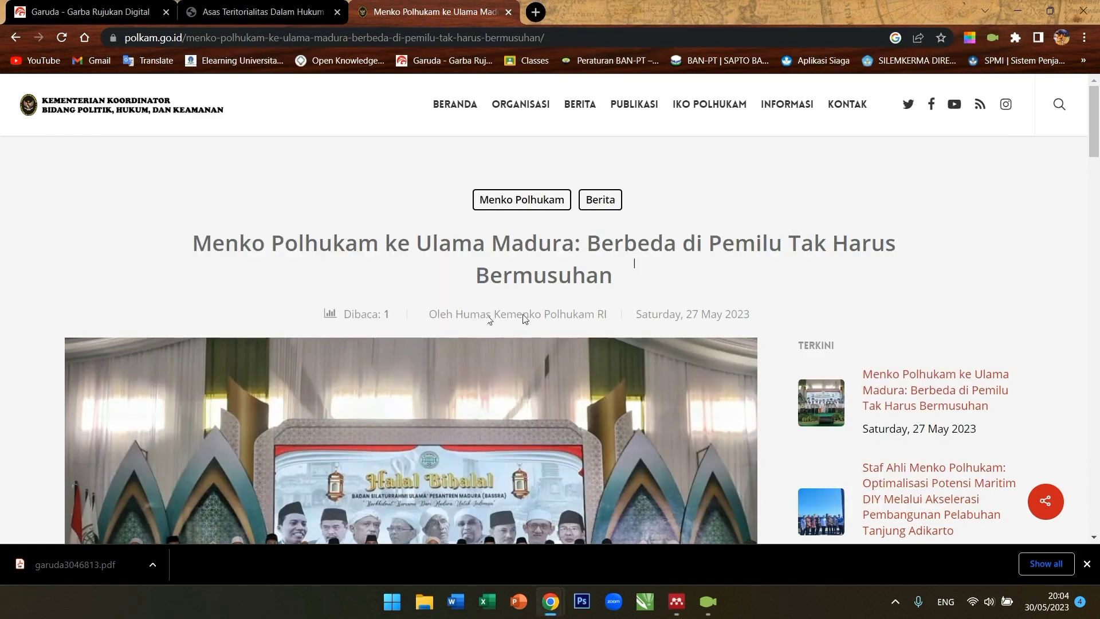
{"action": "left_click", "coordinate": [681, 609]}
{"action": "type", "text": "Humas Kemenko Polhuma"}
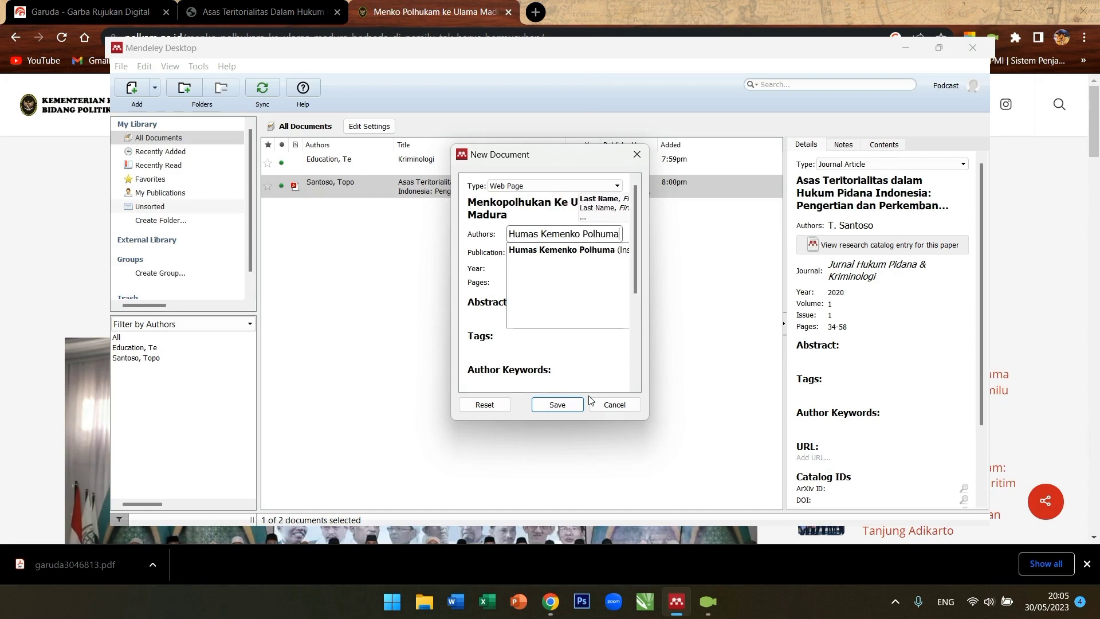
{"action": "type", "text": "n"}
{"action": "key", "text": "BackSpace"}
{"action": "key", "text": "BackSpace"}
{"action": "key", "text": "BackSpace"}
{"action": "key", "text": "BackSpace"}
{"action": "type", "text": "kam RI"}
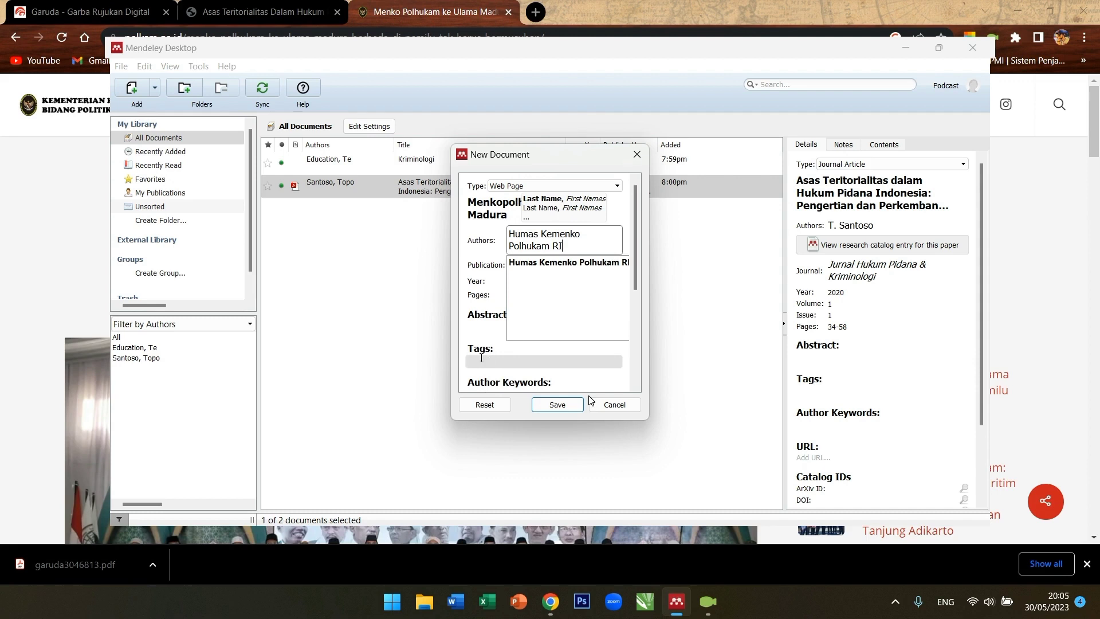
{"action": "left_click", "coordinate": [481, 257]}
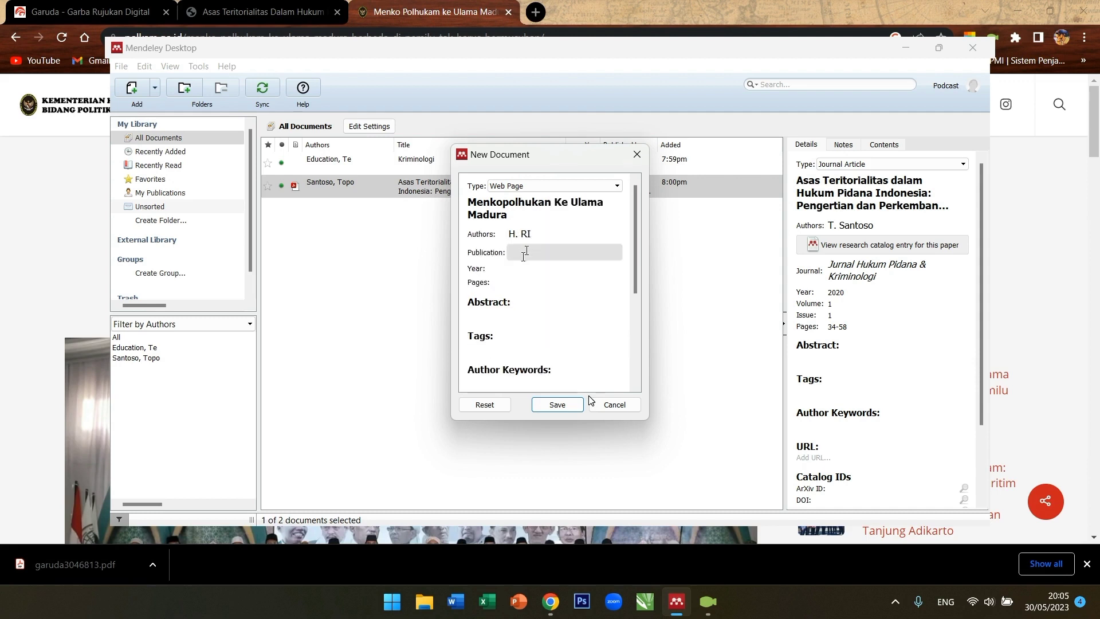
- Set the entry's Date Accessed to 30 Mei 2023
{"action": "left_click", "coordinate": [484, 266]}
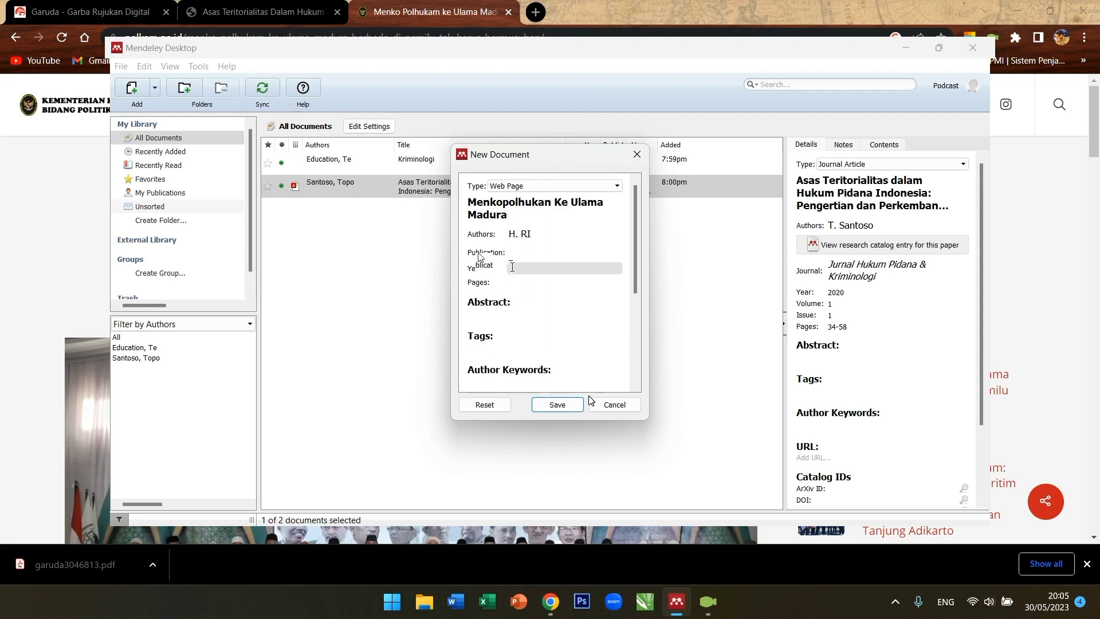
{"action": "left_click", "coordinate": [91, 235]}
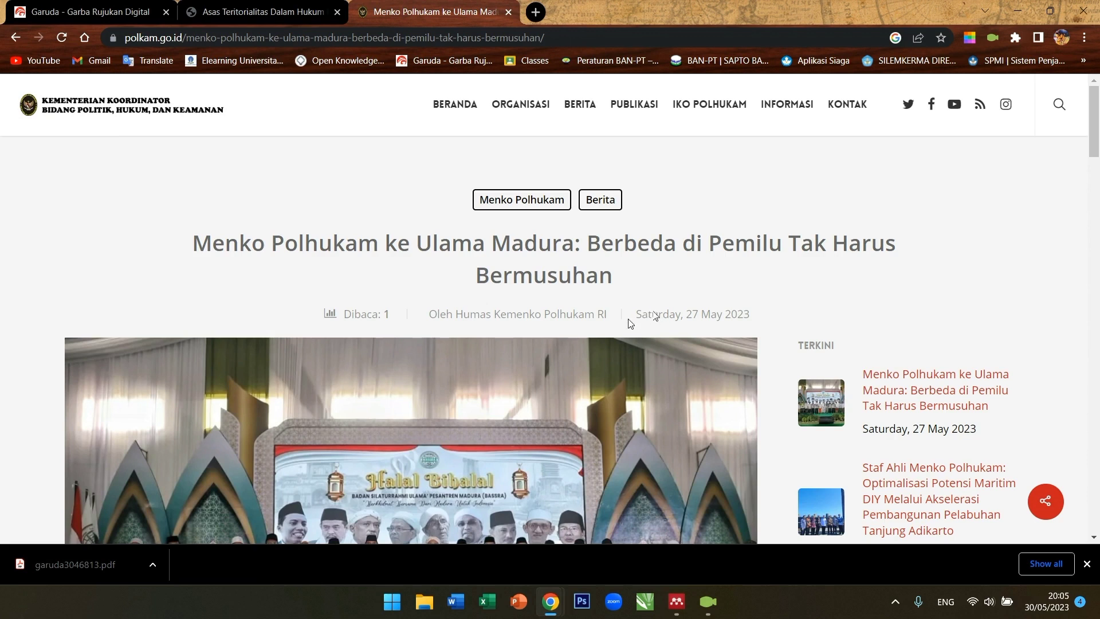
{"action": "left_click", "coordinate": [669, 607]}
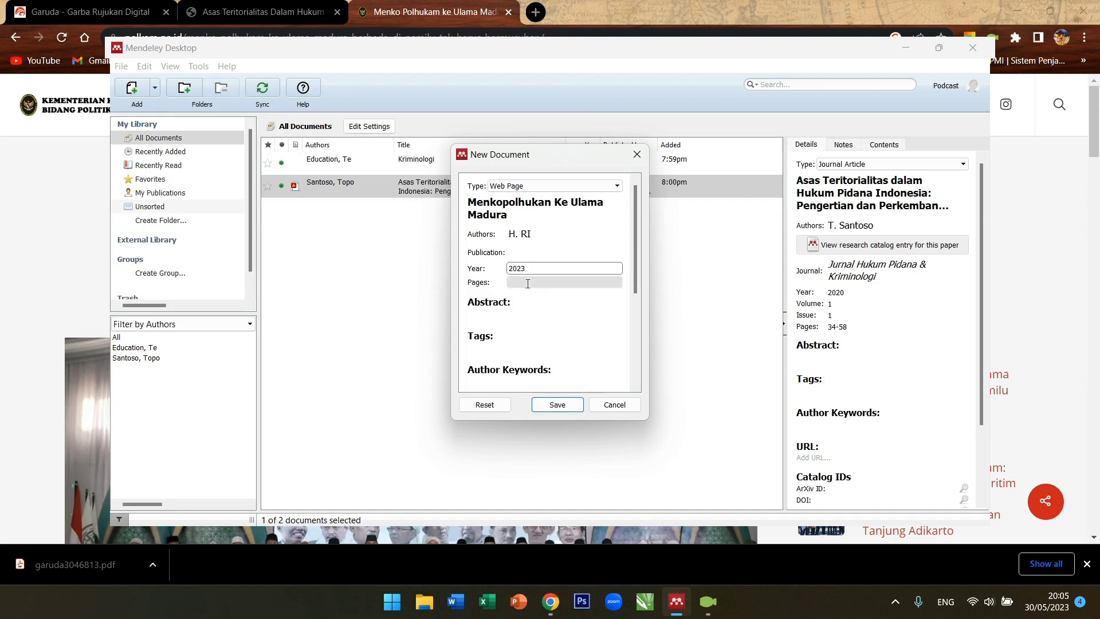
{"action": "scroll", "coordinate": [555, 309], "scroll_direction": "down", "scroll_amount": 3}
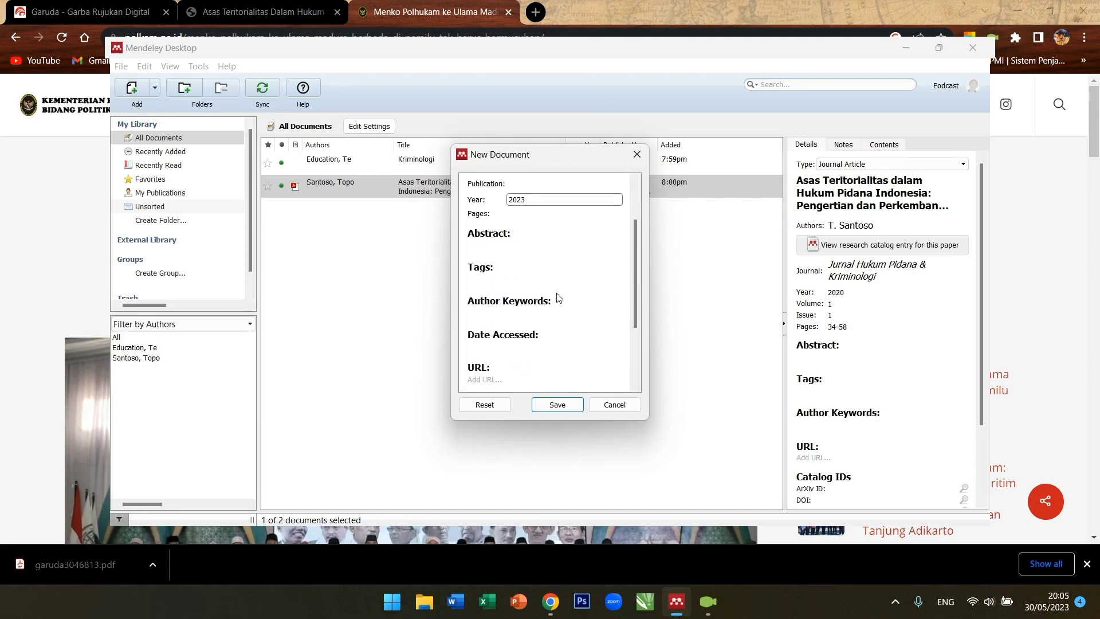
{"action": "left_click", "coordinate": [489, 314]}
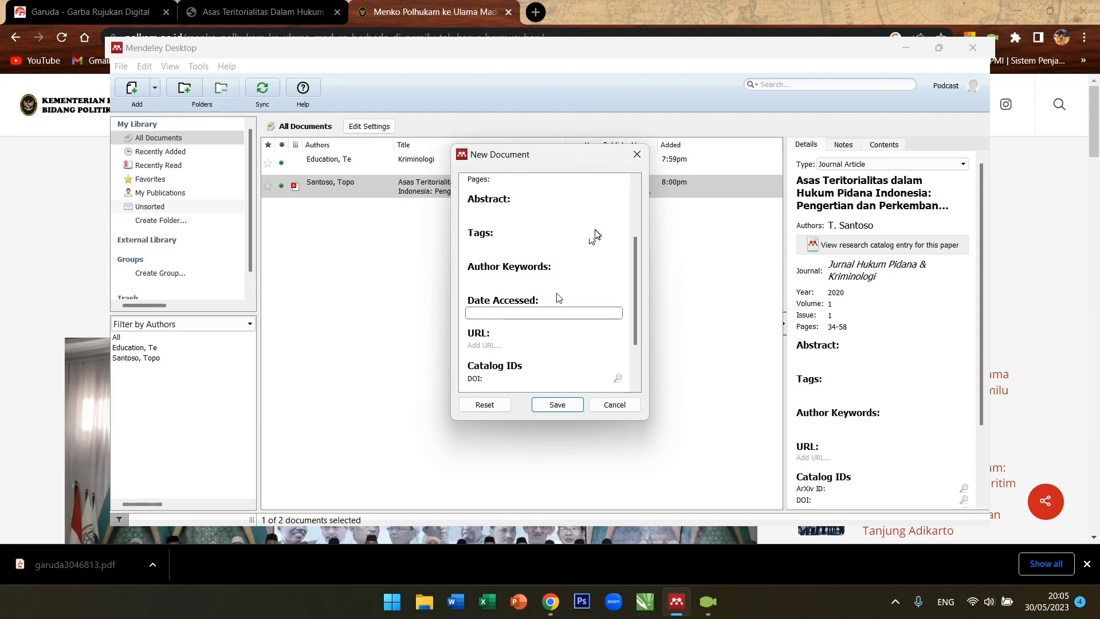
{"action": "type", "text": "30 Mei 2023"}
{"action": "key", "text": "Tab"}
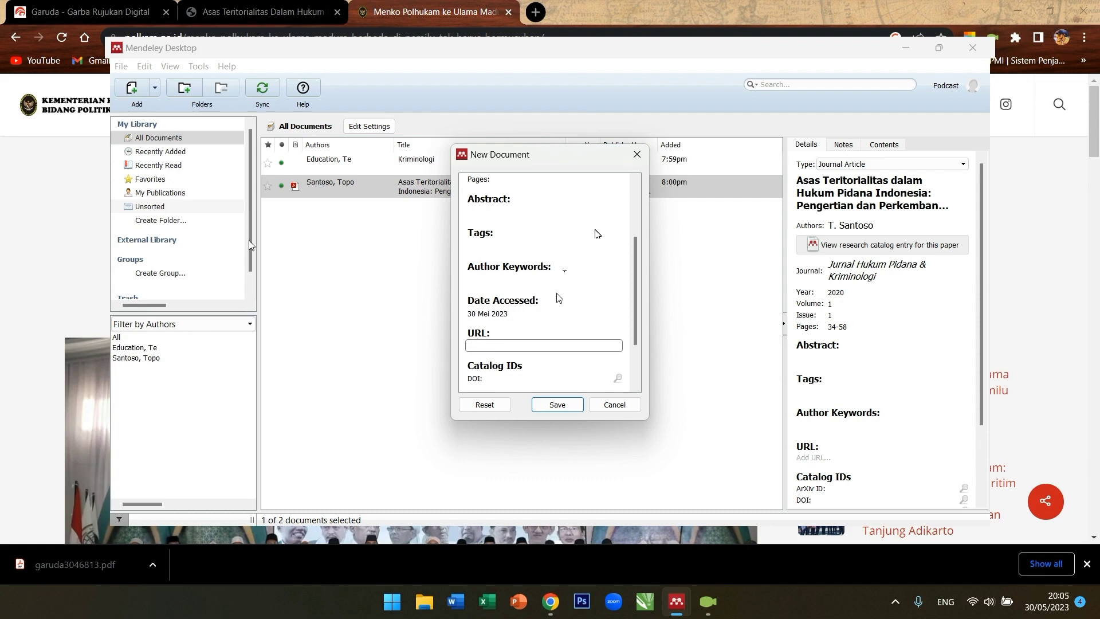
- Paste the article's web address as the URL and save the web page entry
{"action": "left_click", "coordinate": [64, 192]}
{"action": "left_click", "coordinate": [323, 42]}
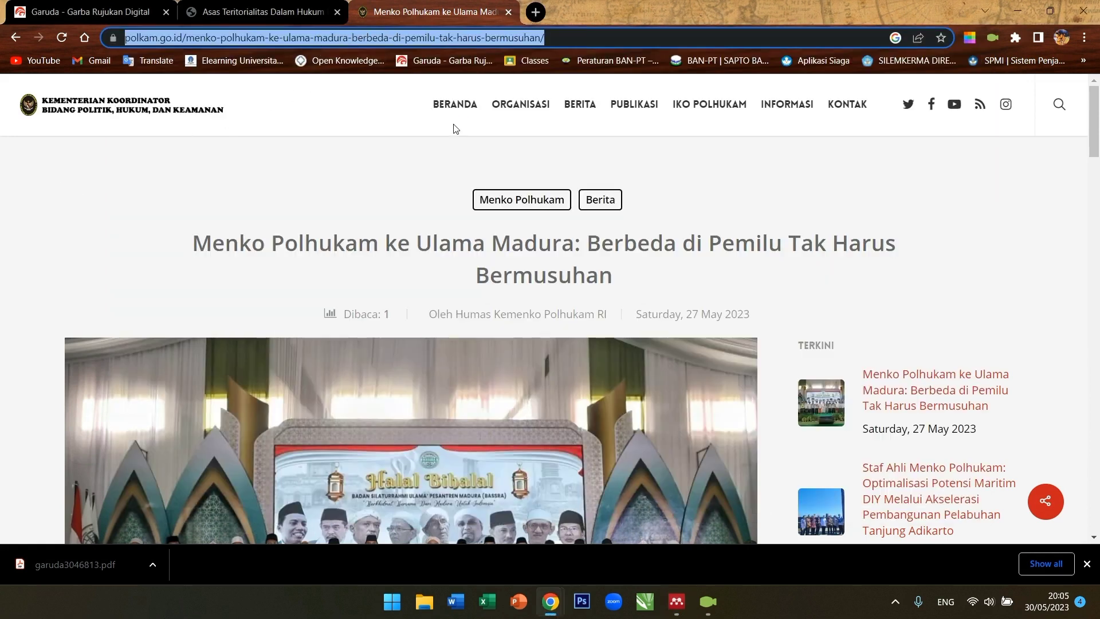
{"action": "left_click", "coordinate": [677, 601]}
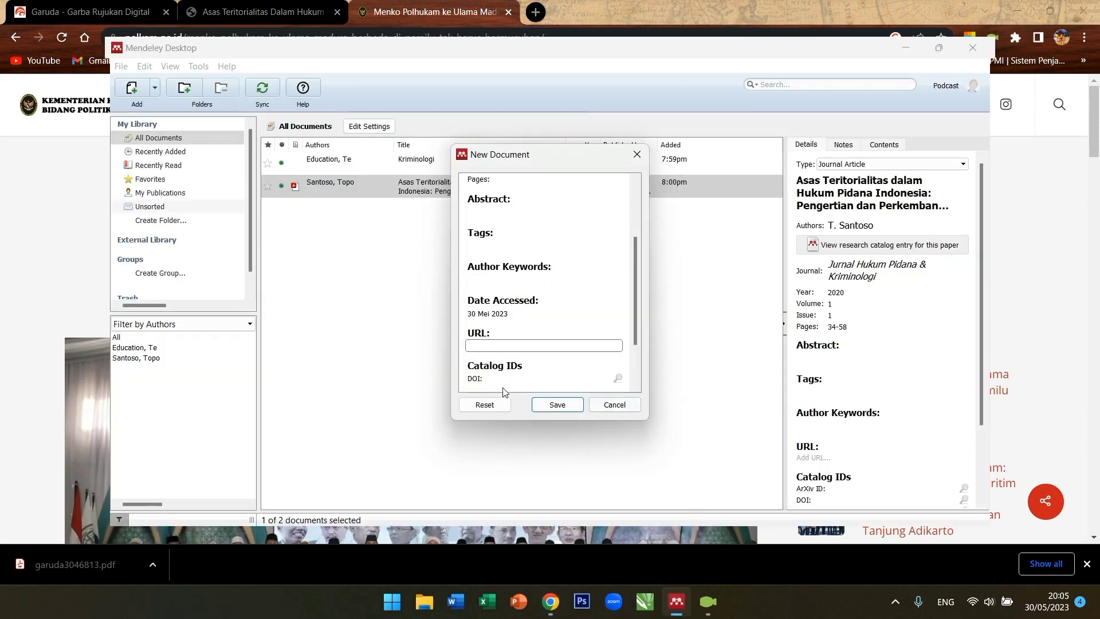
{"action": "key", "text": "ctrl+v"}
{"action": "scroll", "coordinate": [580, 295], "scroll_direction": "down", "scroll_amount": 1}
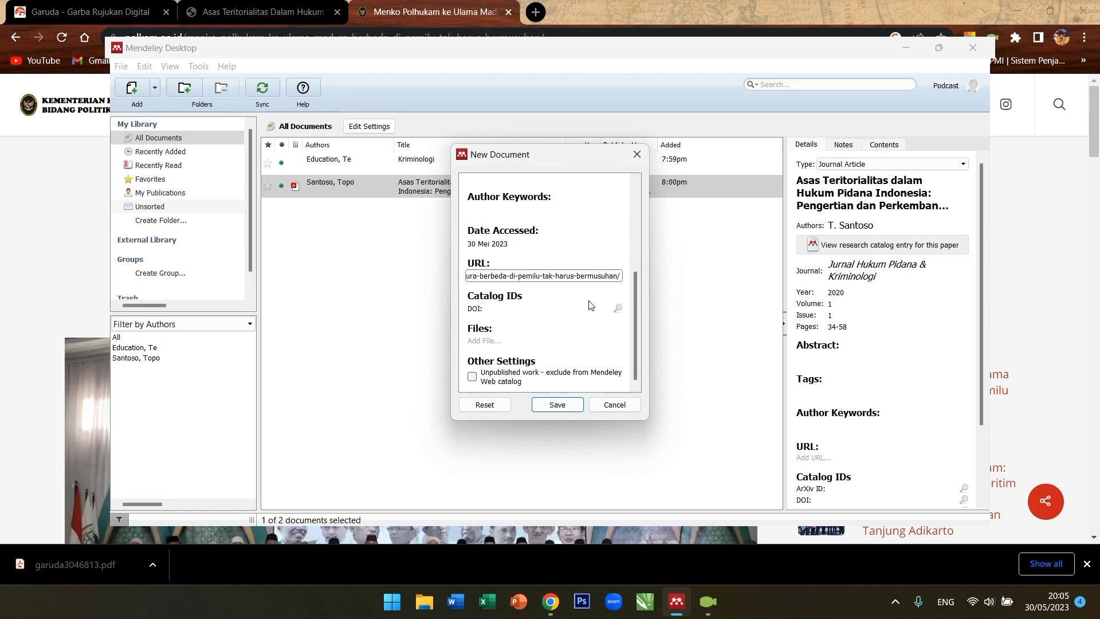
{"action": "scroll", "coordinate": [588, 300], "scroll_direction": "up", "scroll_amount": 3}
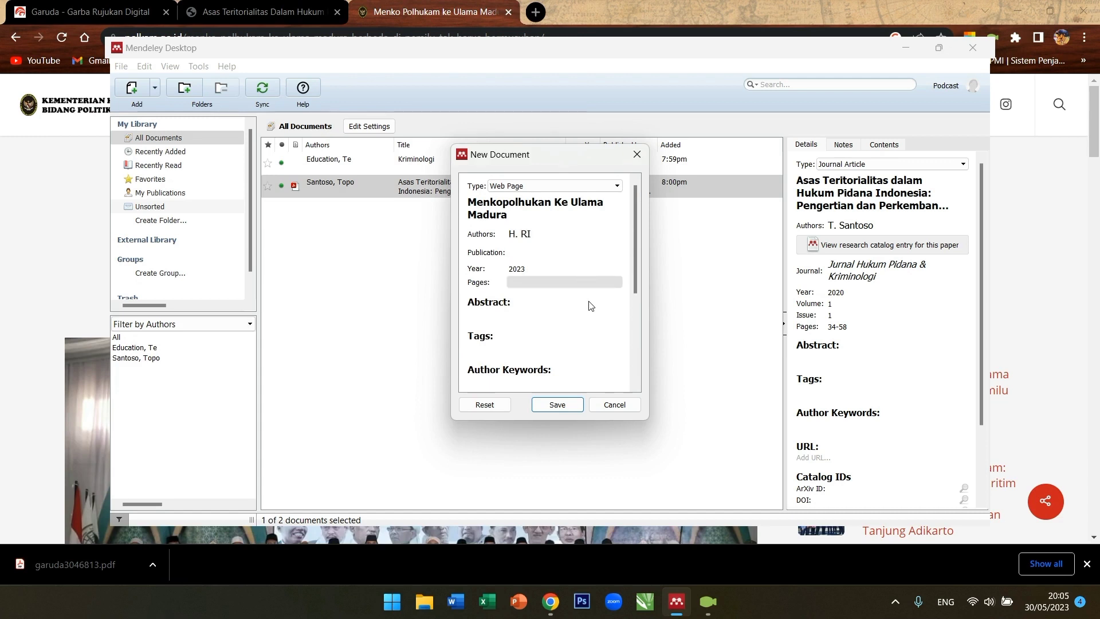
{"action": "left_click", "coordinate": [553, 407]}
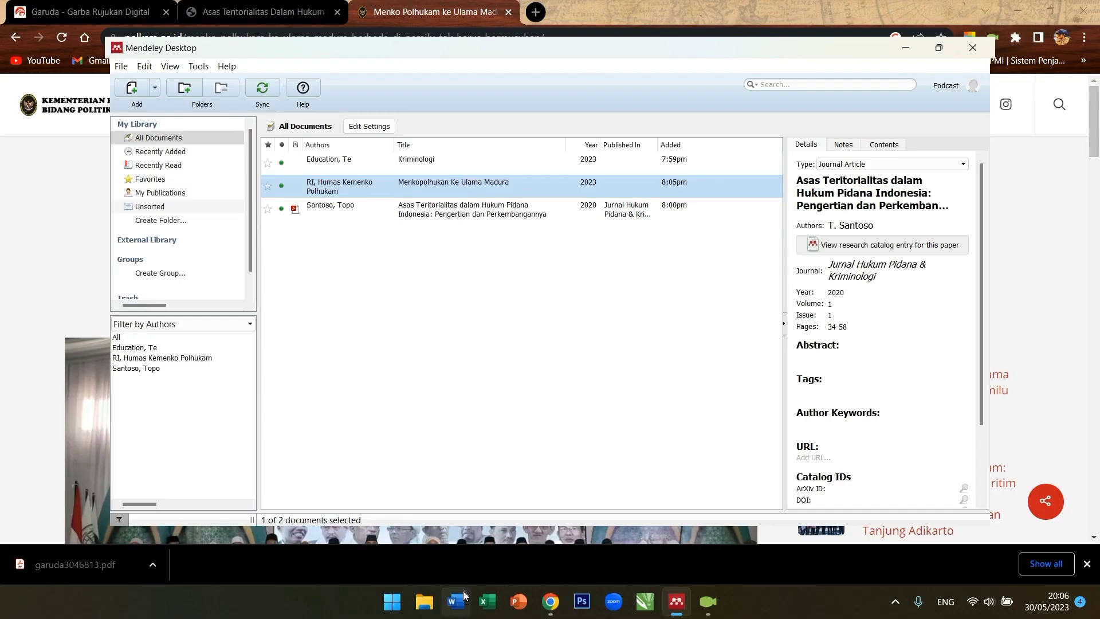
- Launch Microsoft Word and create a blank document
{"action": "left_click", "coordinate": [464, 597]}
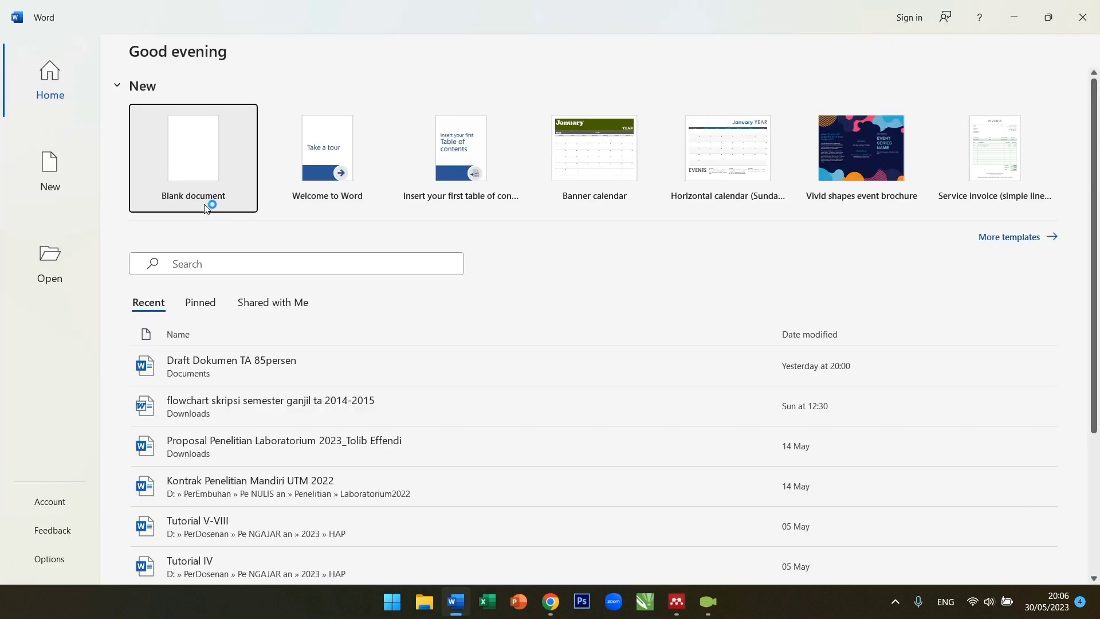
{"action": "left_click", "coordinate": [208, 203]}
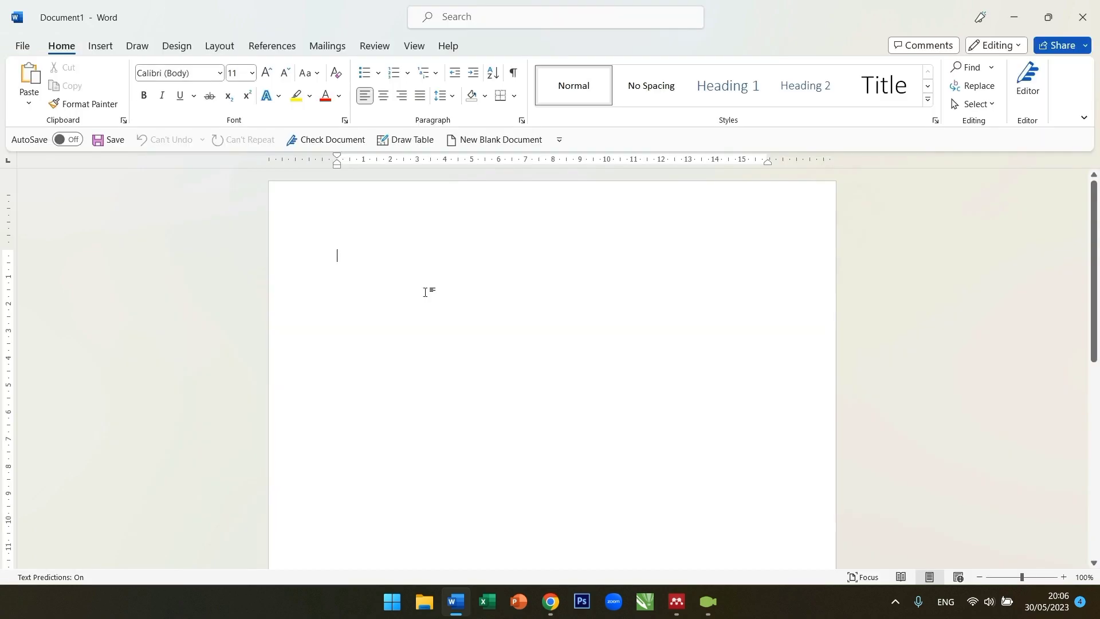
- Type 'Data publikasi' and show the References tab with Mendeley's citation tools
{"action": "type", "text": "Dat"}
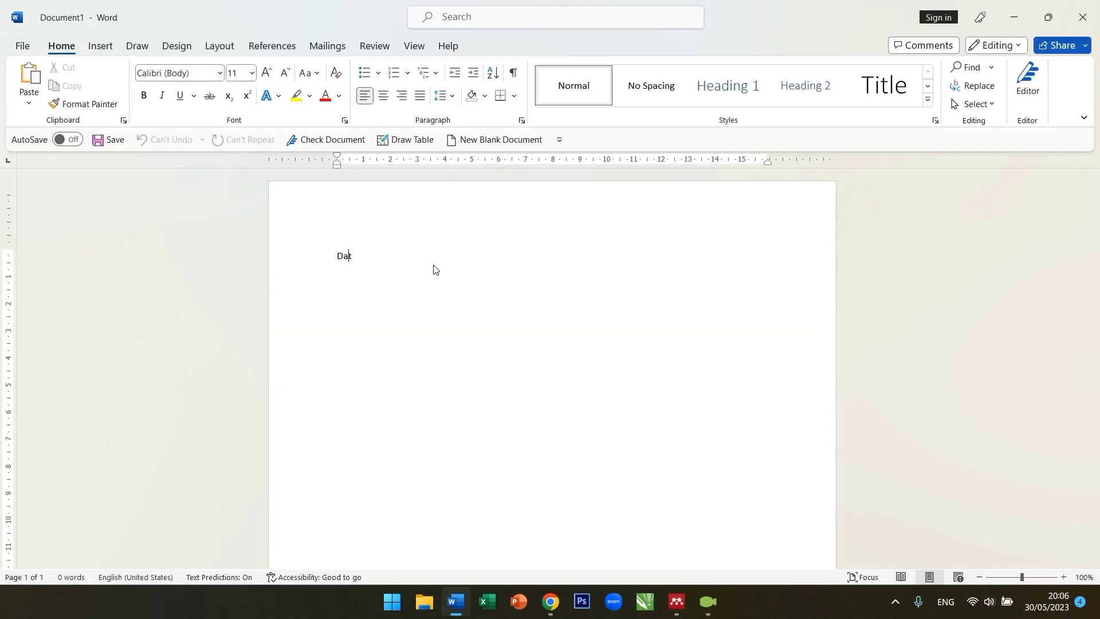
{"action": "type", "text": "a publikasi"}
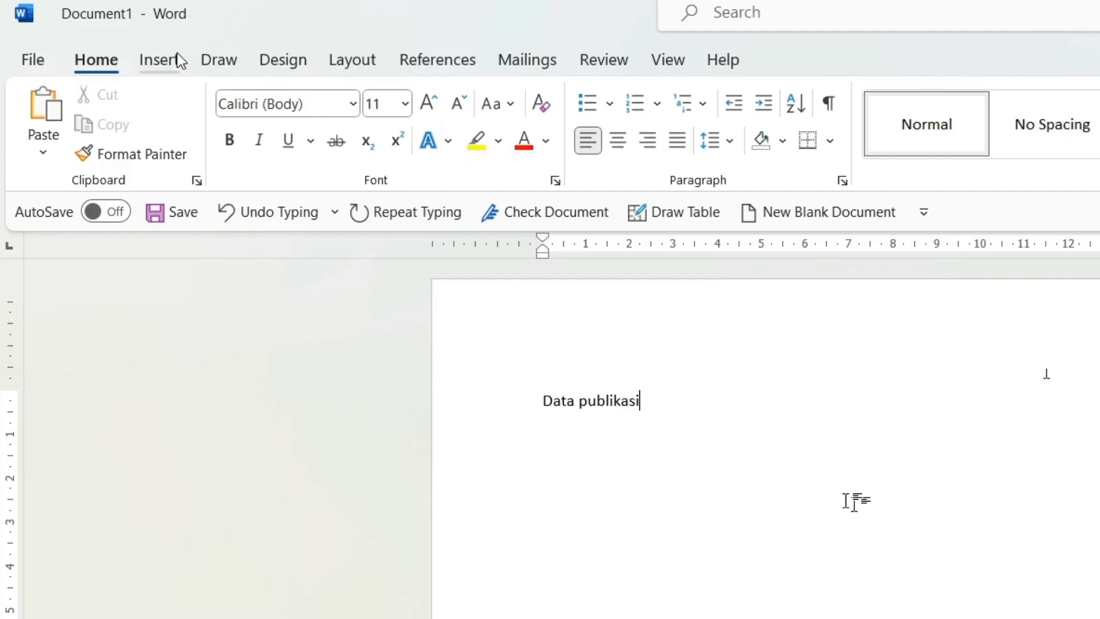
{"action": "left_click", "coordinate": [112, 46]}
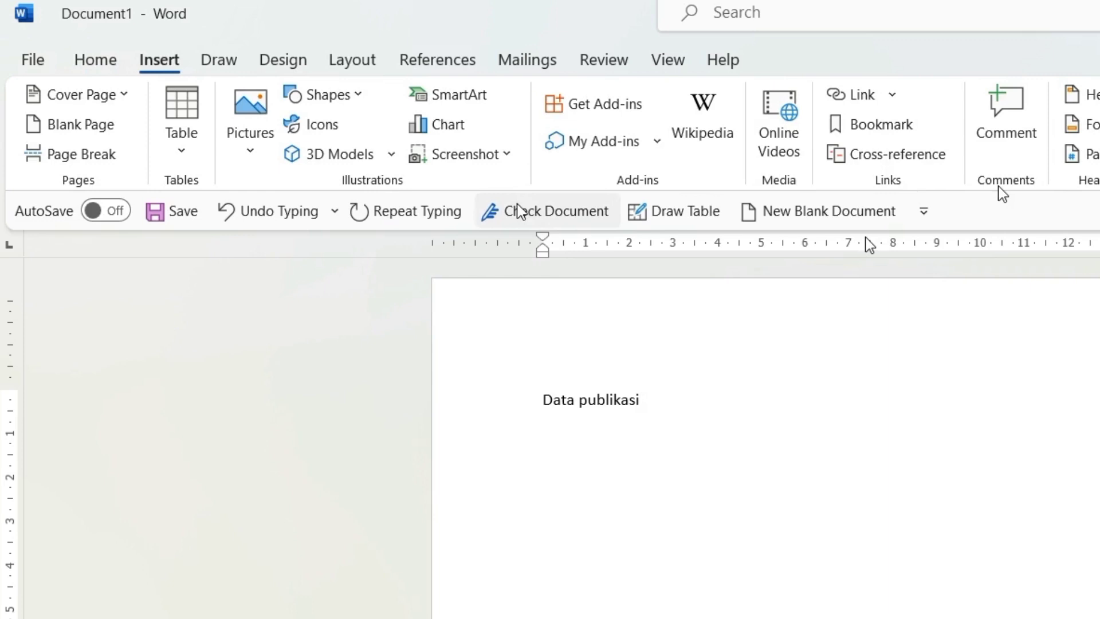
{"action": "left_click", "coordinate": [425, 55]}
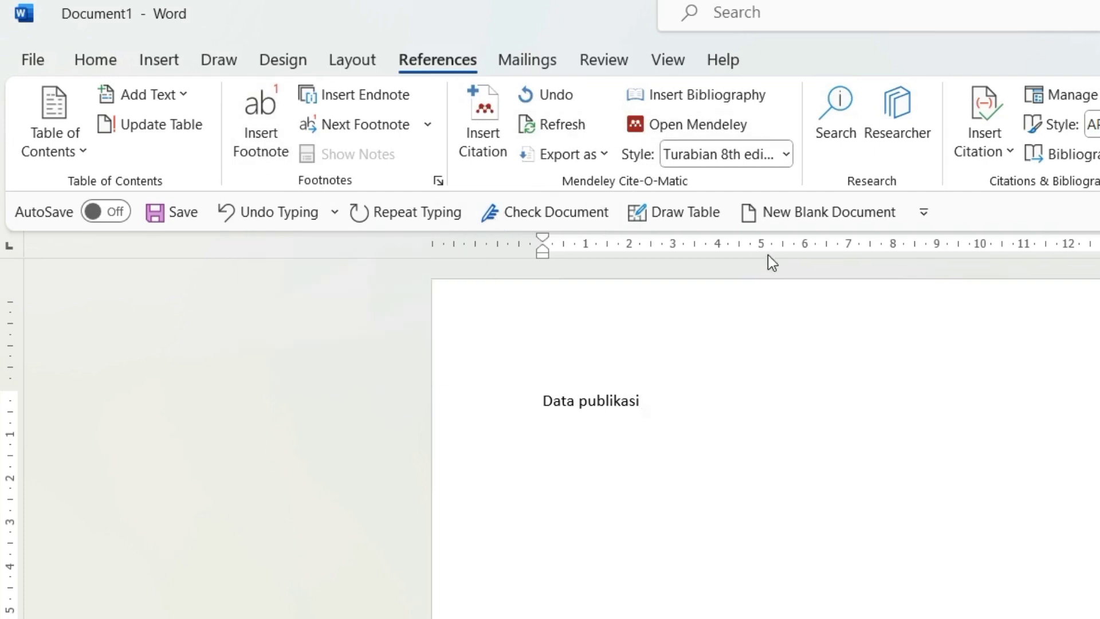
- Insert a Mendeley citation for the book Kriminologi, chosen via Go To Mendeley
{"action": "left_click", "coordinate": [484, 125]}
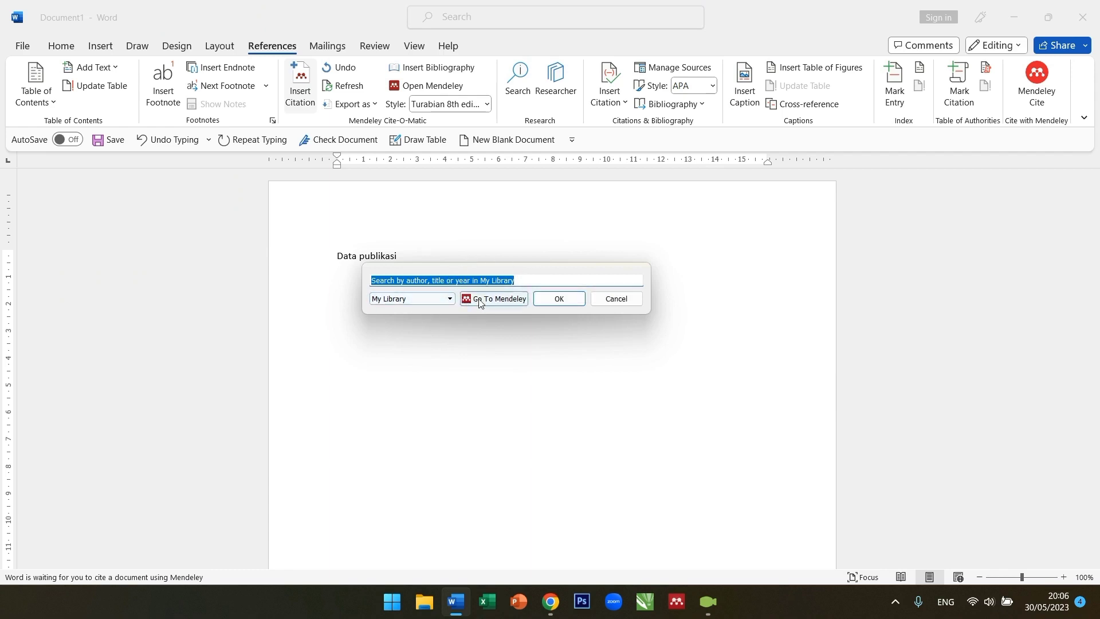
{"action": "left_click", "coordinate": [494, 299]}
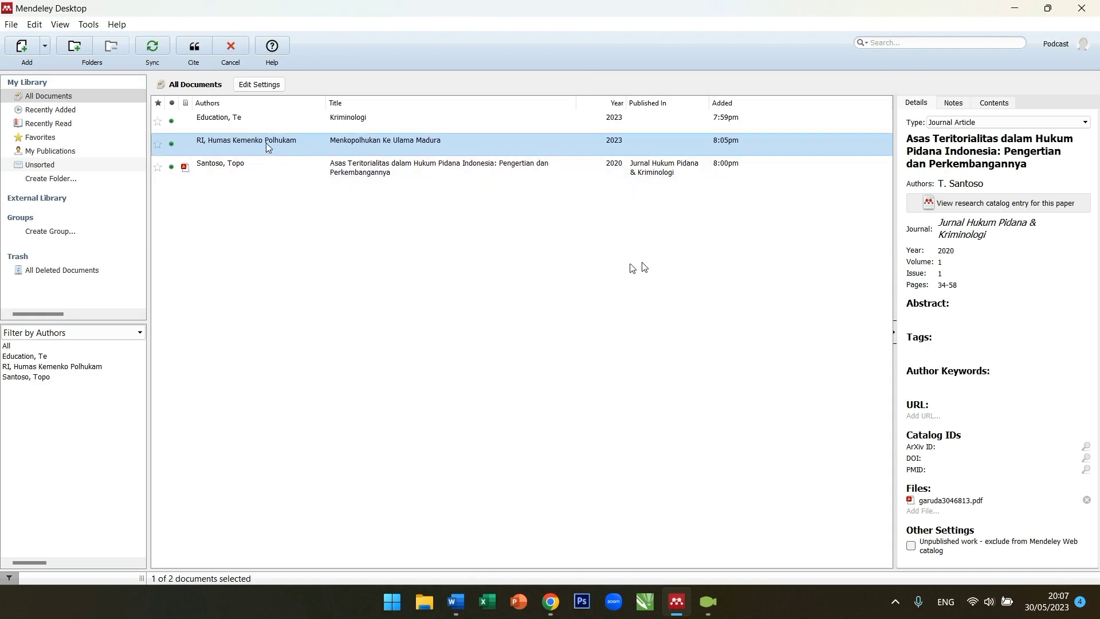
{"action": "left_click", "coordinate": [244, 119]}
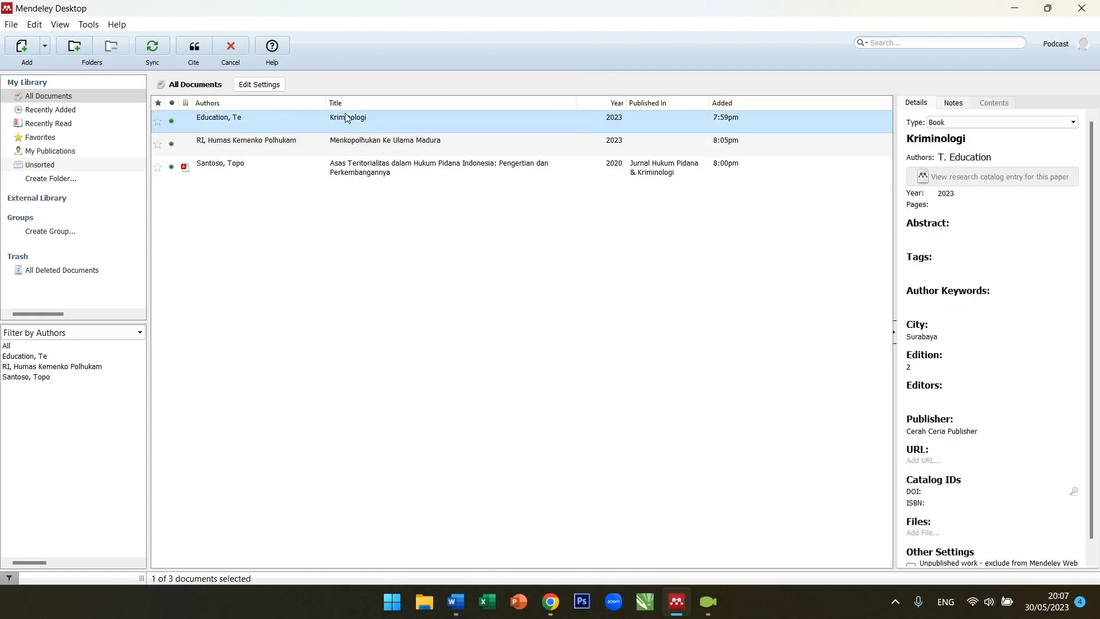
{"action": "left_click", "coordinate": [246, 166]}
{"action": "left_click", "coordinate": [244, 121]}
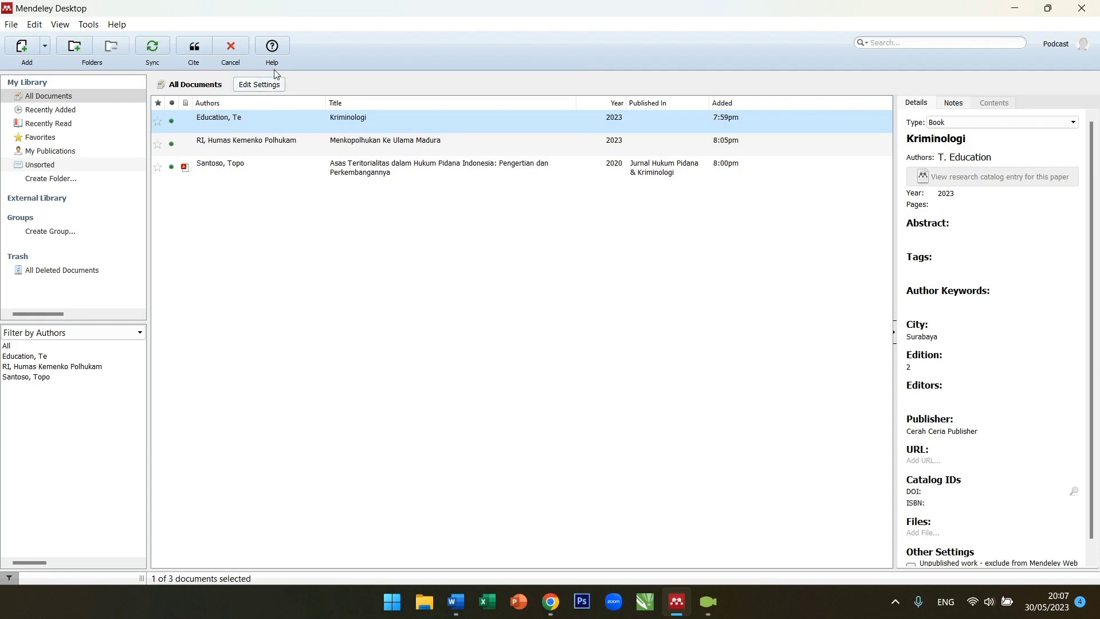
{"action": "left_click", "coordinate": [195, 48]}
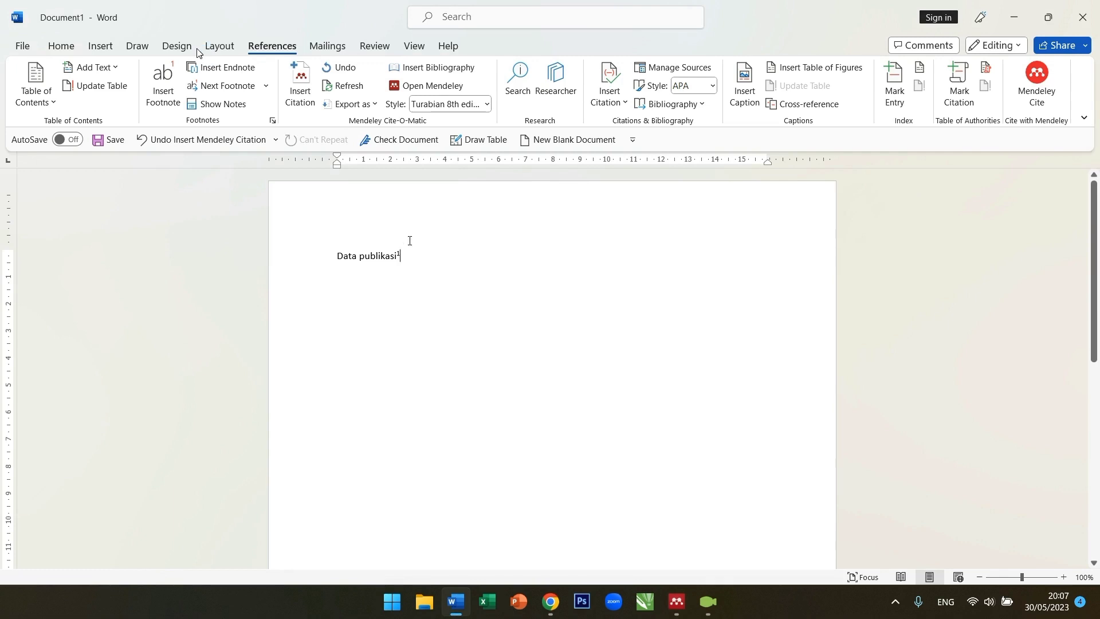
{"action": "scroll", "coordinate": [455, 297], "scroll_direction": "down", "scroll_amount": 10}
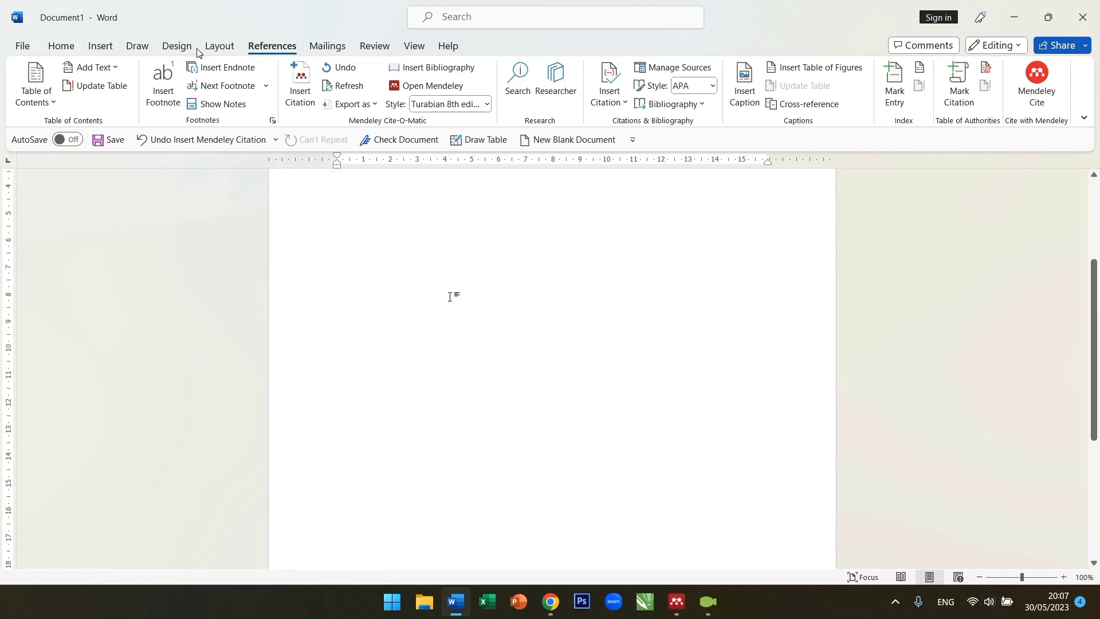
{"action": "scroll", "coordinate": [452, 293], "scroll_direction": "down", "scroll_amount": 3}
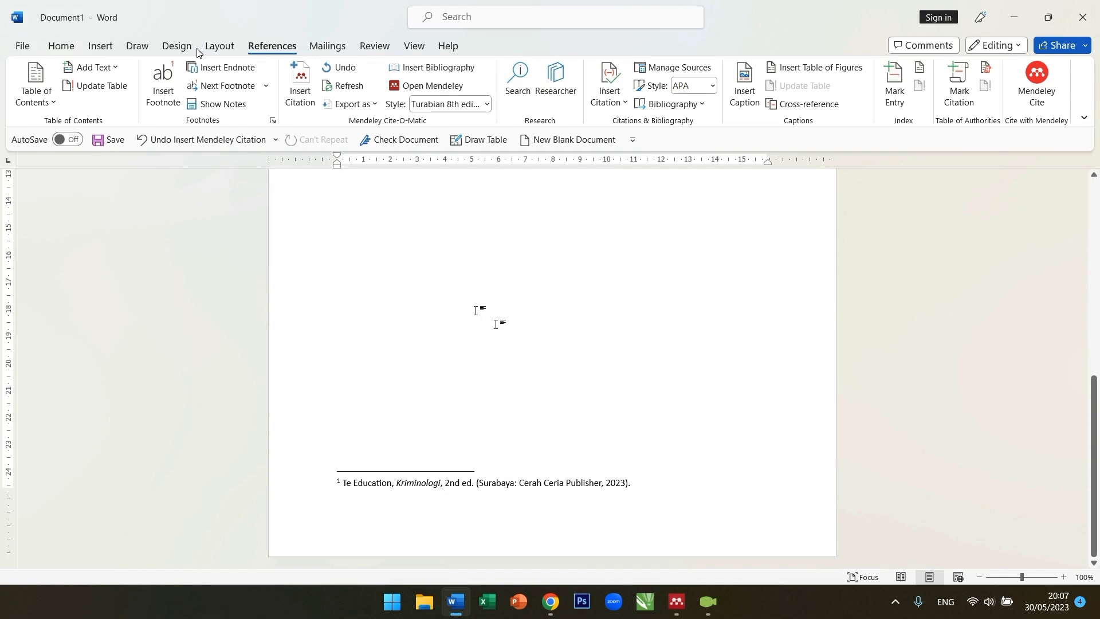
{"action": "scroll", "coordinate": [475, 347], "scroll_direction": "up", "scroll_amount": 15}
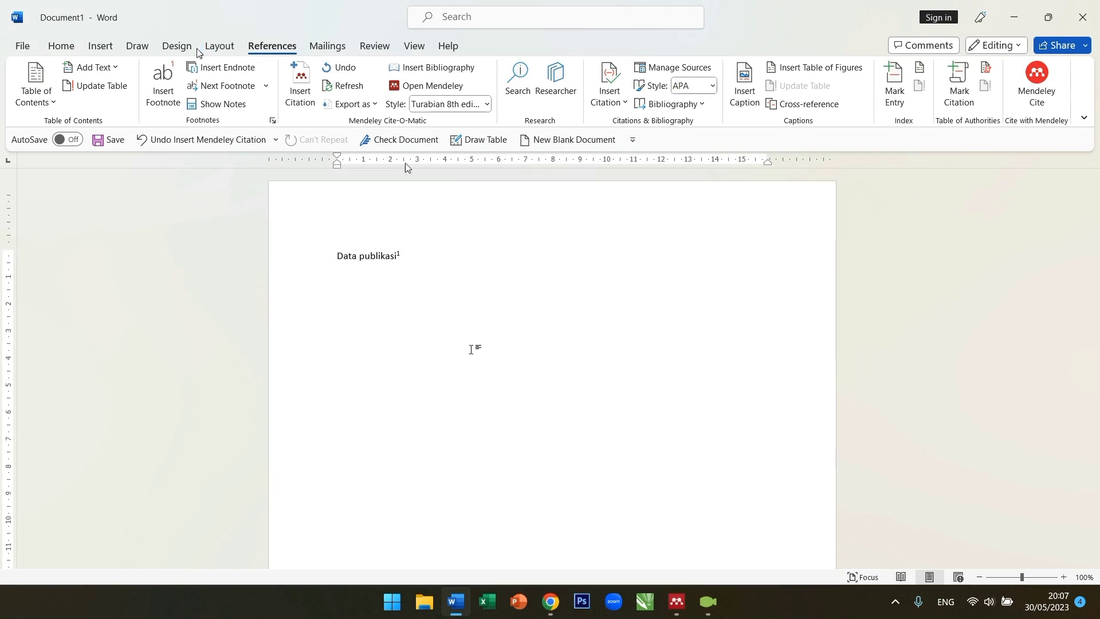
{"action": "scroll", "coordinate": [458, 297], "scroll_direction": "down", "scroll_amount": 15}
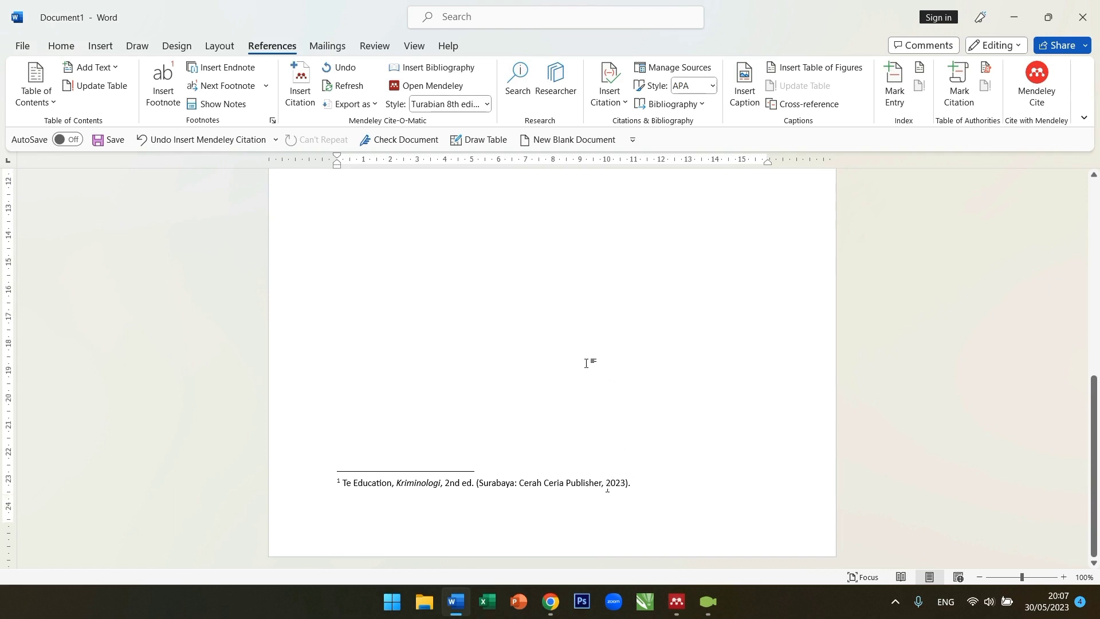
{"action": "scroll", "coordinate": [590, 367], "scroll_direction": "up", "scroll_amount": 10}
{"action": "scroll", "coordinate": [587, 364], "scroll_direction": "up", "scroll_amount": 4}
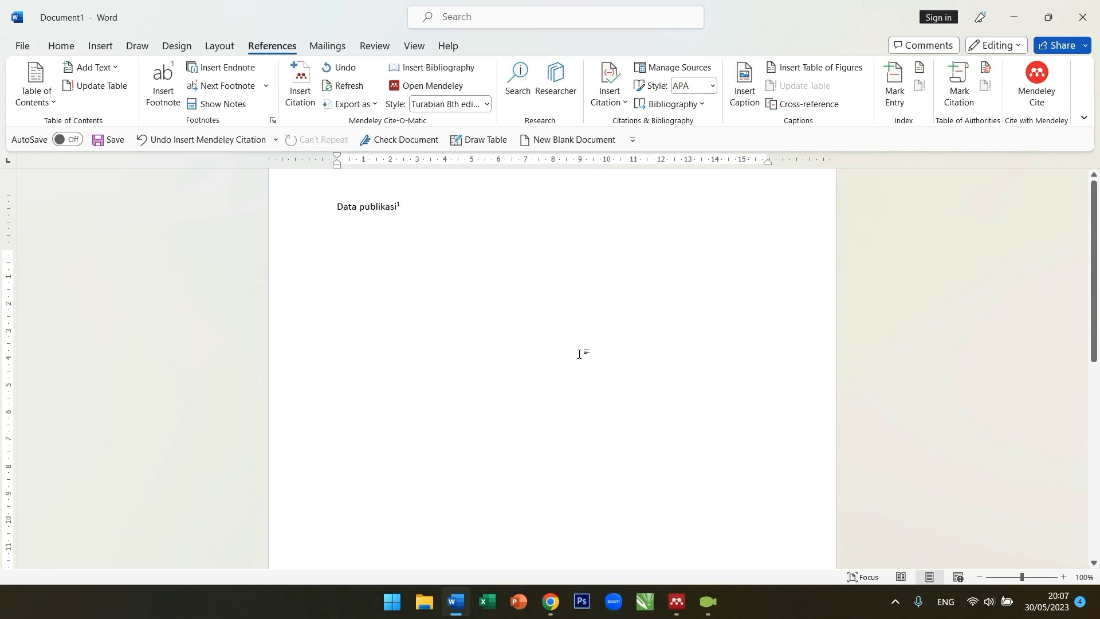
- Change the citation style to APA 7th edition, then settle on Turabian 8th edition (full note)
{"action": "left_click", "coordinate": [487, 104]}
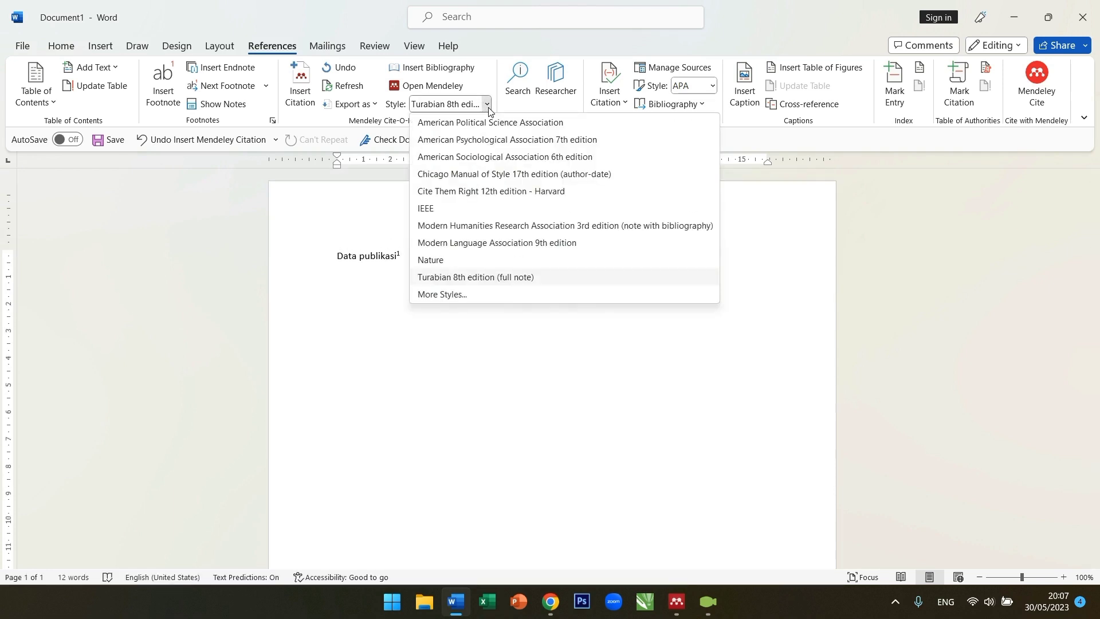
{"action": "left_click", "coordinate": [491, 139]}
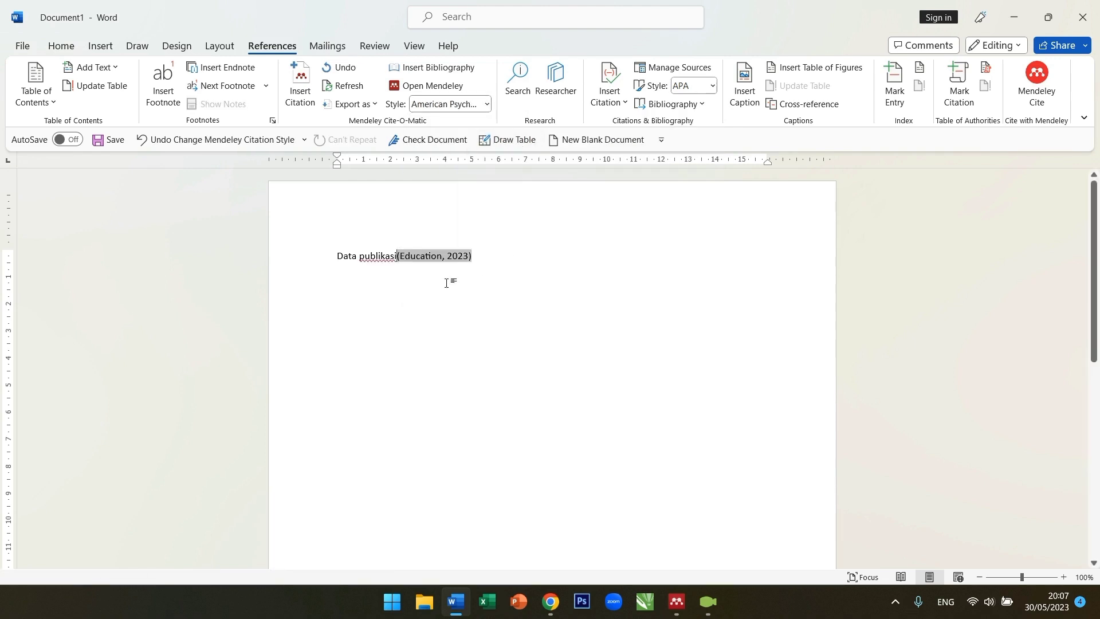
{"action": "left_click", "coordinate": [510, 245]}
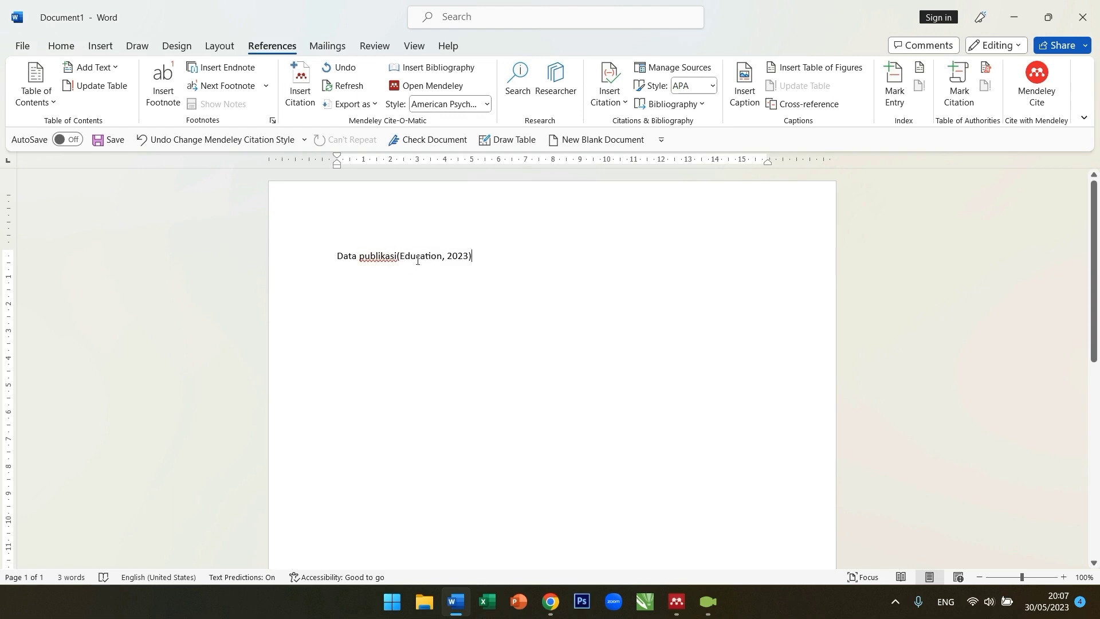
{"action": "scroll", "coordinate": [527, 367], "scroll_direction": "down", "scroll_amount": 5}
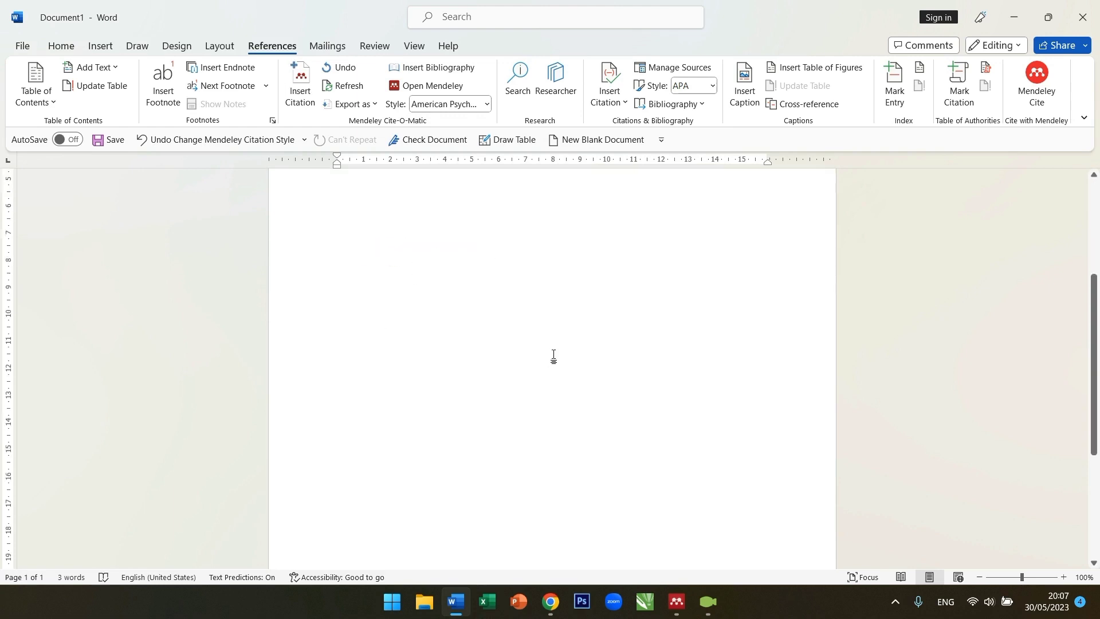
{"action": "scroll", "coordinate": [550, 352], "scroll_direction": "up", "scroll_amount": 5}
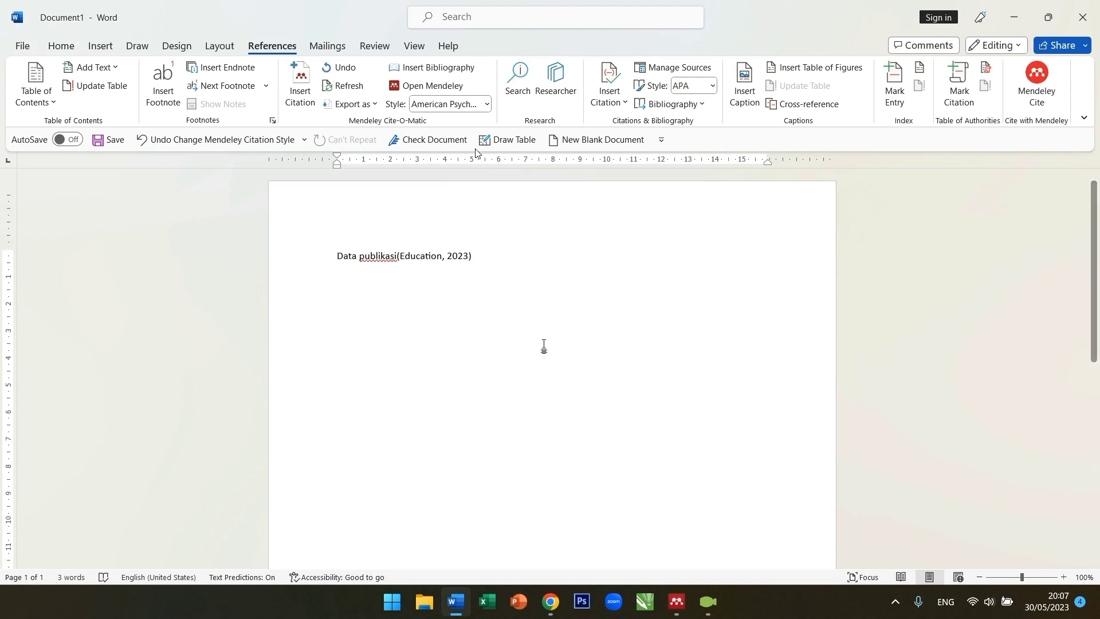
{"action": "left_click", "coordinate": [486, 104]}
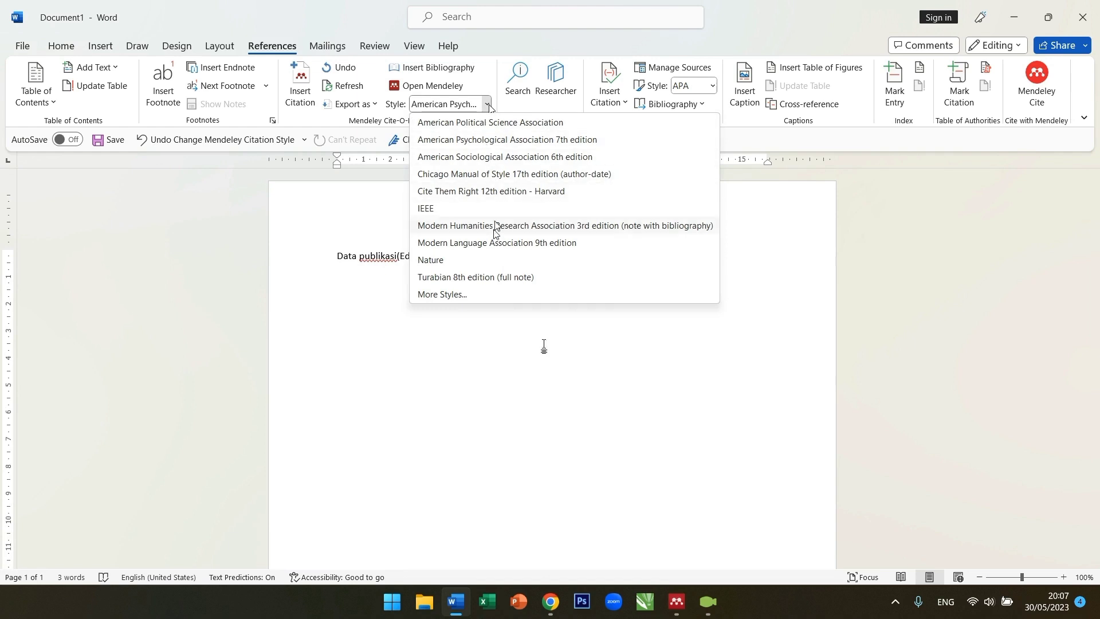
{"action": "left_click", "coordinate": [486, 277]}
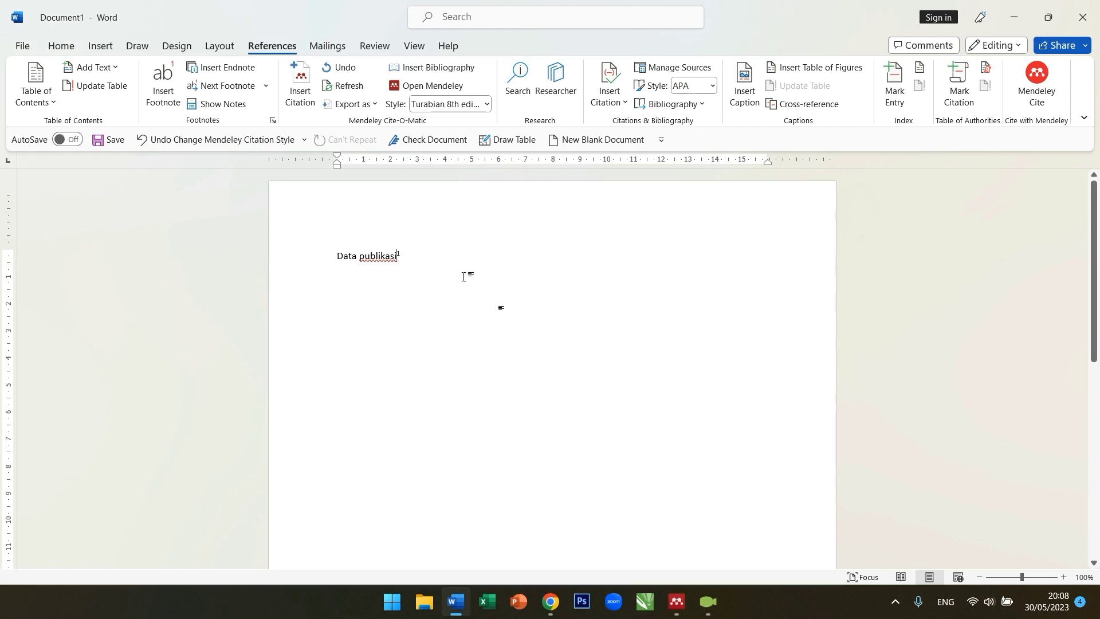
{"action": "scroll", "coordinate": [465, 275], "scroll_direction": "down", "scroll_amount": 5}
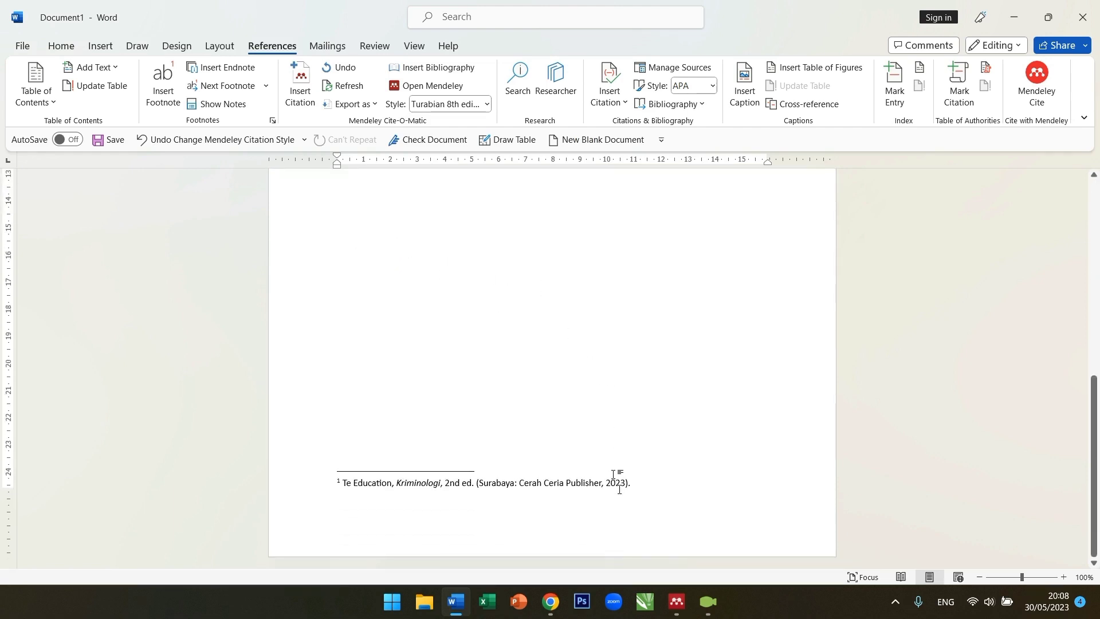
{"action": "scroll", "coordinate": [503, 319], "scroll_direction": "up", "scroll_amount": 5}
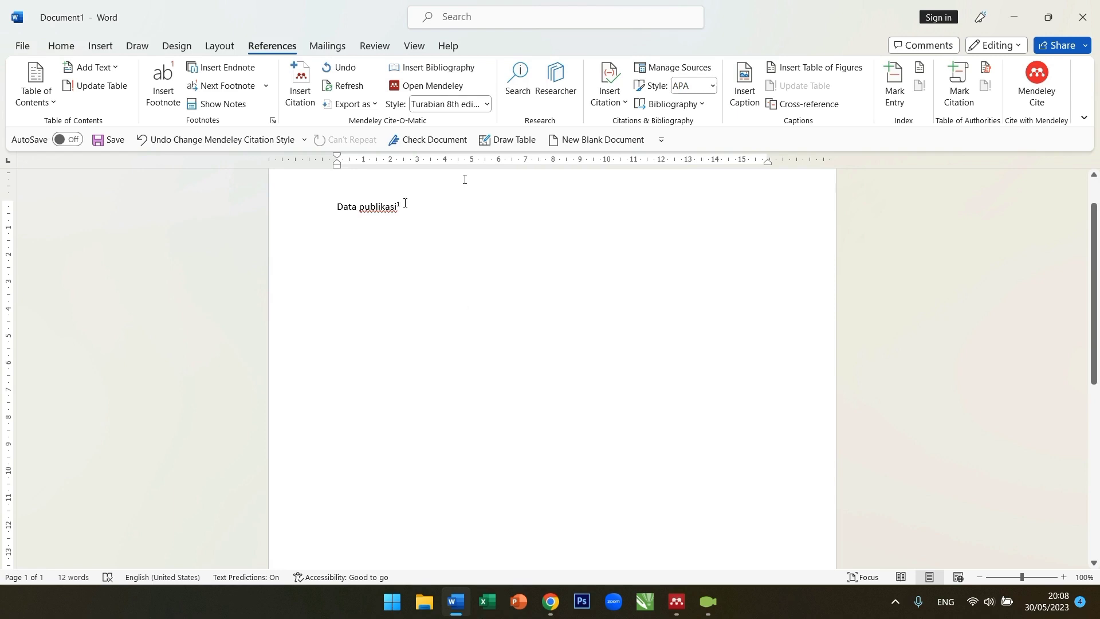
- Edit footnote 1's Education 2023 Kriminologi citation so it includes page number 24
{"action": "left_click", "coordinate": [405, 204]}
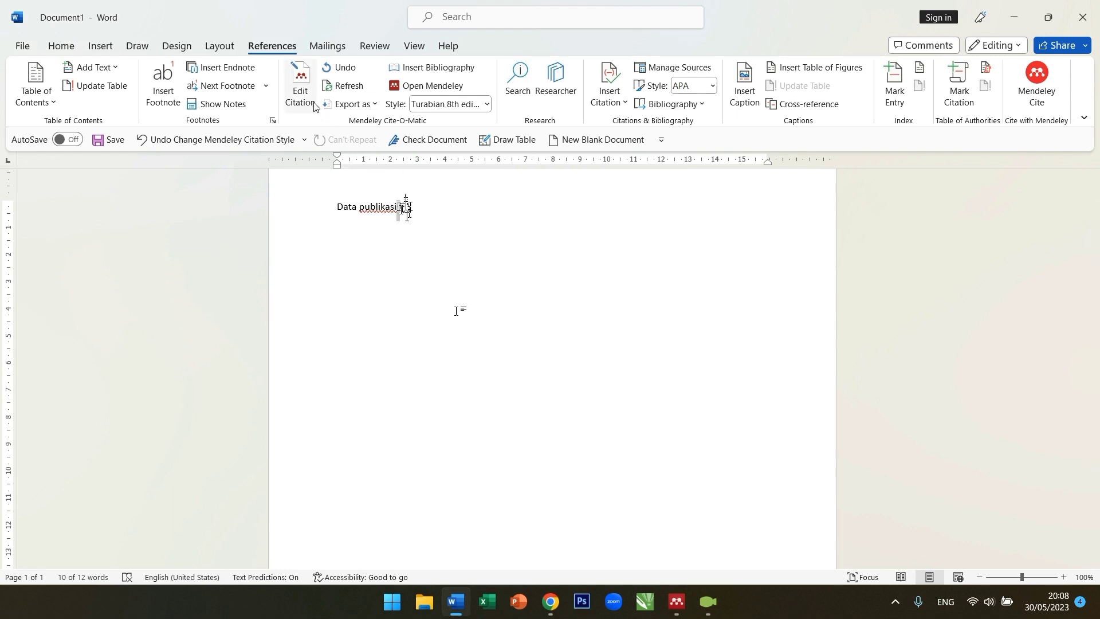
{"action": "left_click", "coordinate": [304, 83]}
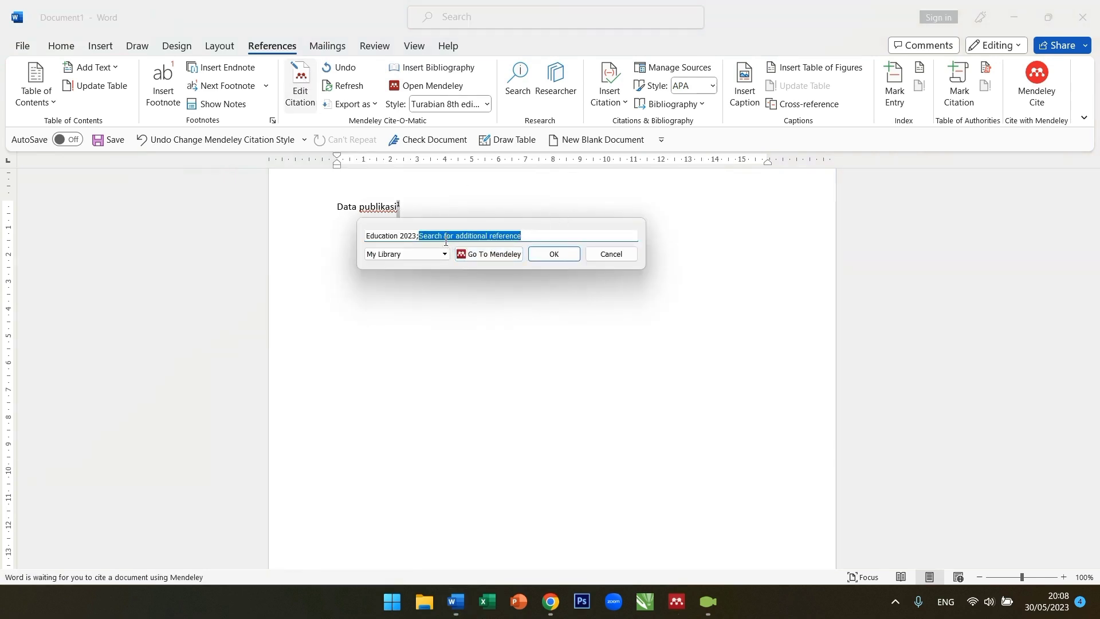
{"action": "left_click", "coordinate": [393, 236]}
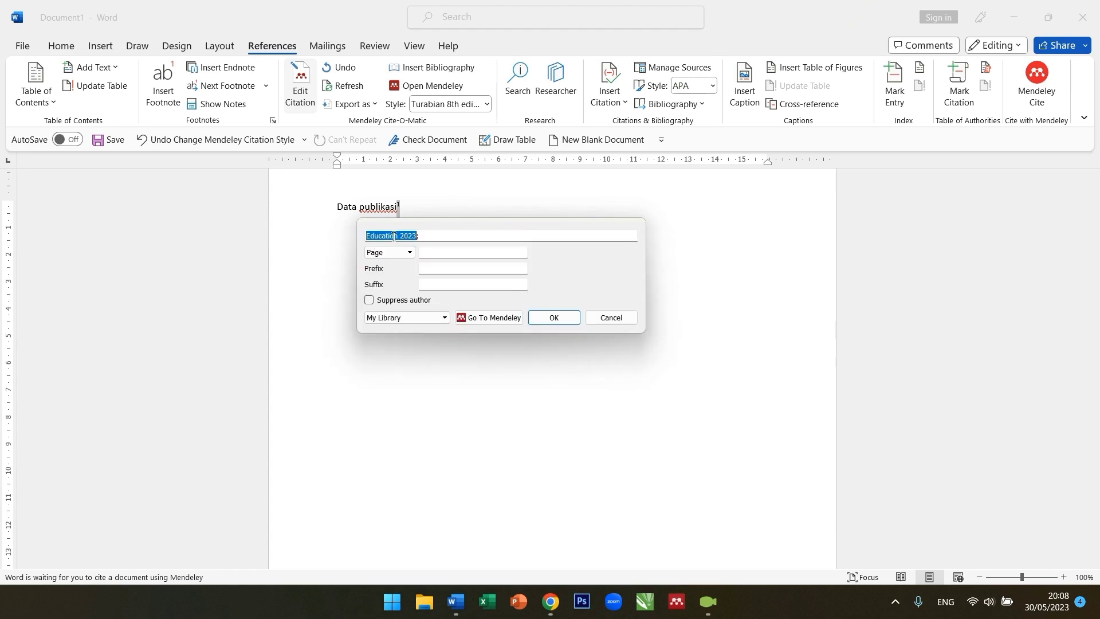
{"action": "left_click", "coordinate": [433, 252]}
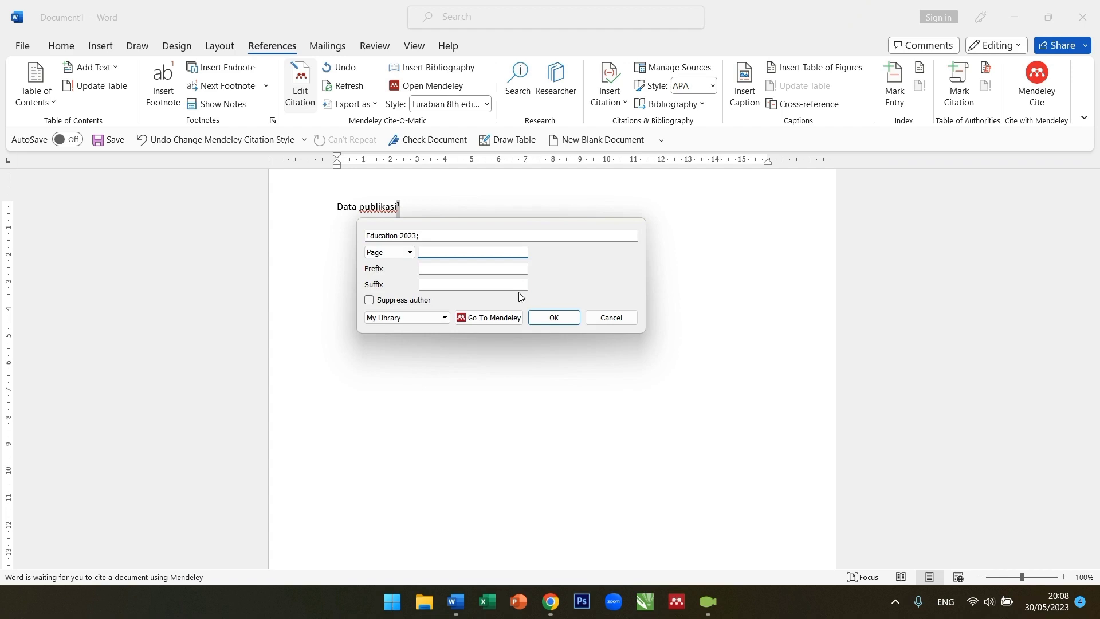
{"action": "type", "text": "28"}
{"action": "left_click", "coordinate": [553, 317]}
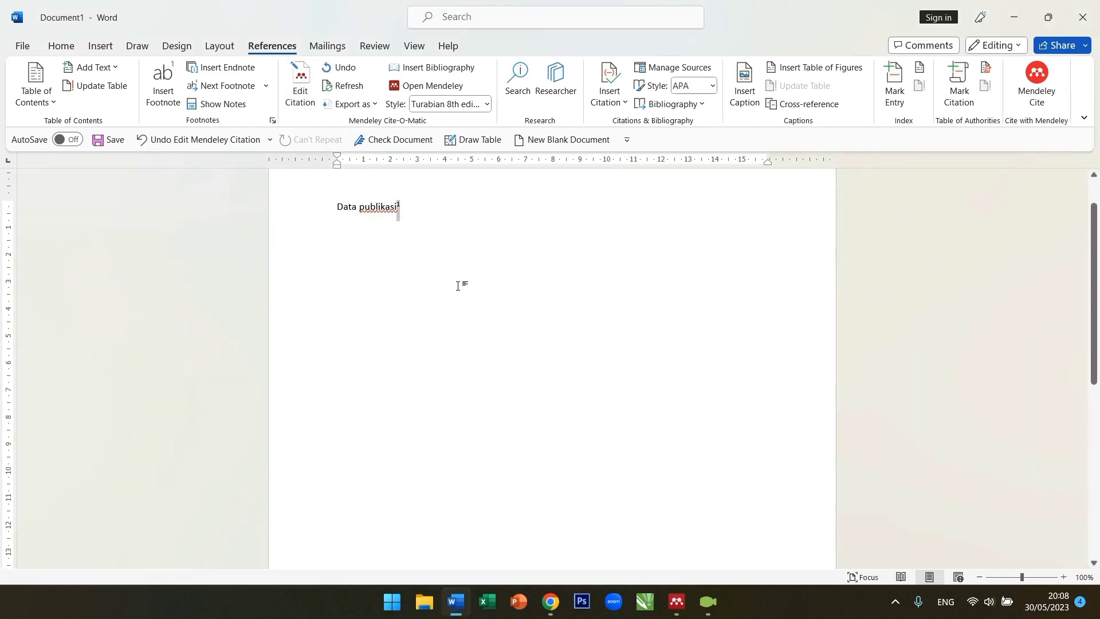
{"action": "scroll", "coordinate": [594, 358], "scroll_direction": "down", "scroll_amount": 8}
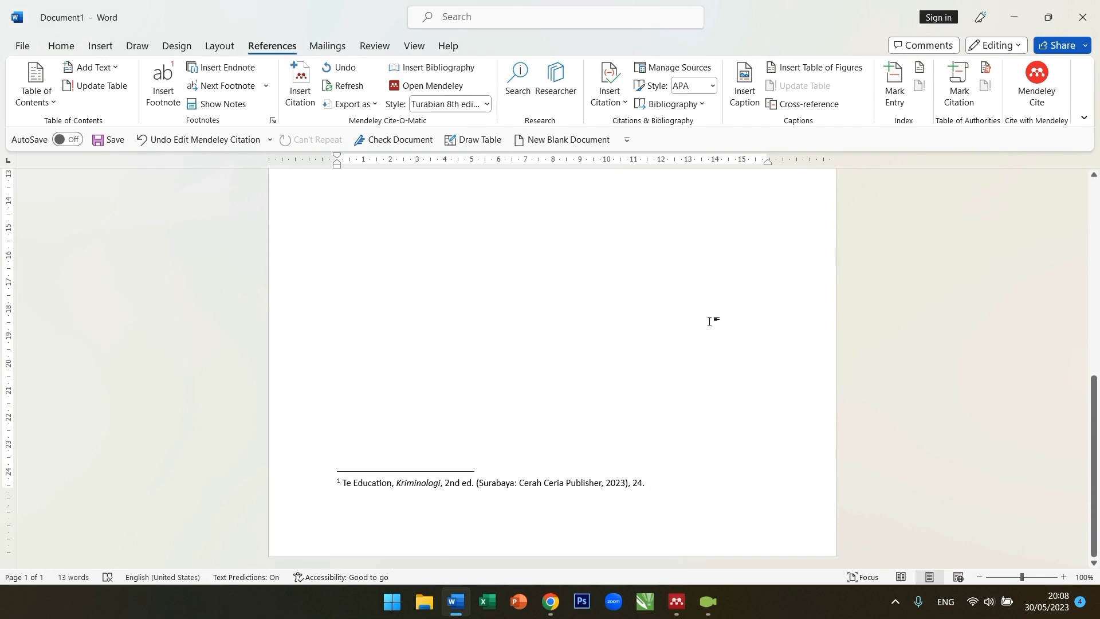
{"action": "scroll", "coordinate": [506, 324], "scroll_direction": "up", "scroll_amount": 8}
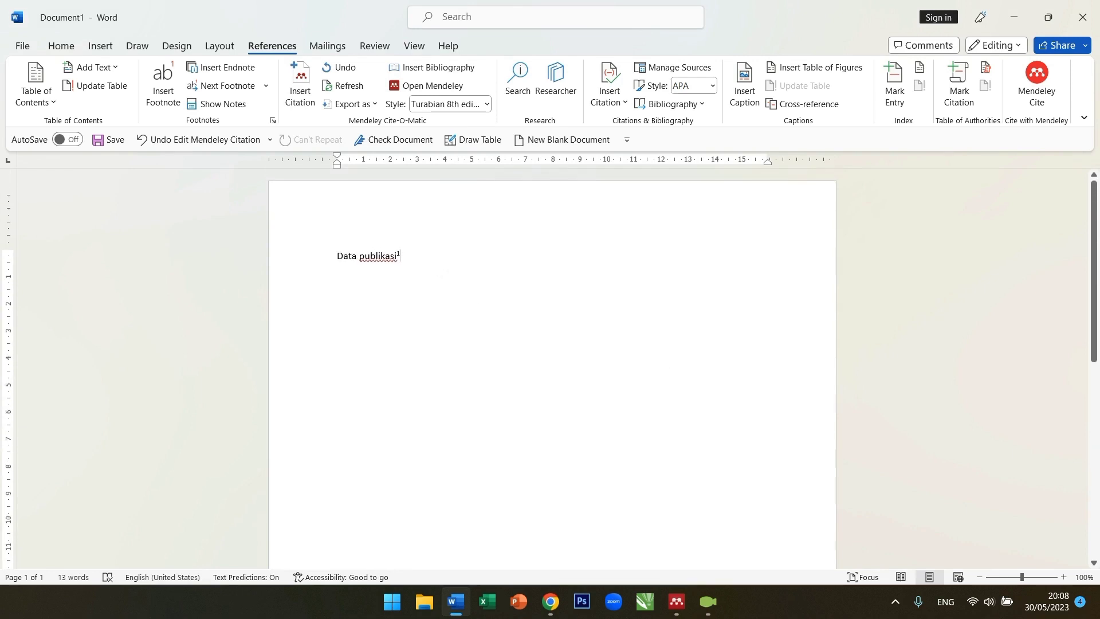
- Add a new line reading 'Referensi kedua' below Data publikasi
{"action": "key", "text": "Return"}
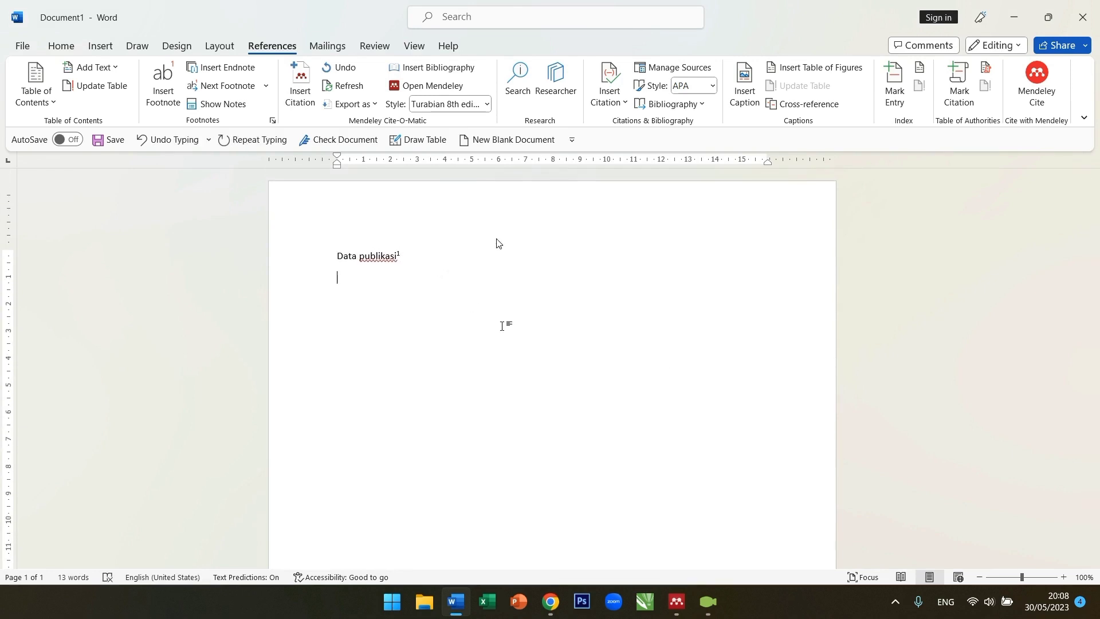
{"action": "type", "text": "Refrensi kedua"}
{"action": "key", "text": "Left"}
{"action": "key", "text": "Left"}
{"action": "key", "text": "Left"}
{"action": "key", "text": "Left"}
{"action": "key", "text": "Left"}
{"action": "key", "text": "Left"}
{"action": "key", "text": "Left"}
{"action": "key", "text": "Left"}
{"action": "type", "text": "e"}
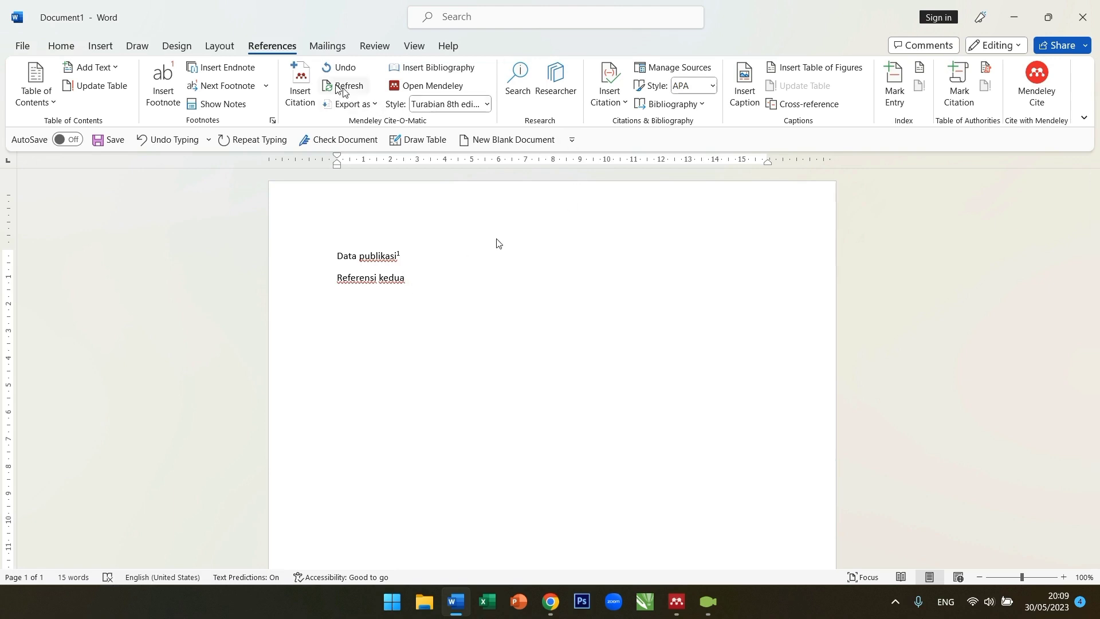
- Cite the 2020 Asas Teritorialitas journal article from Mendeley as footnote 2
{"action": "left_click", "coordinate": [299, 80]}
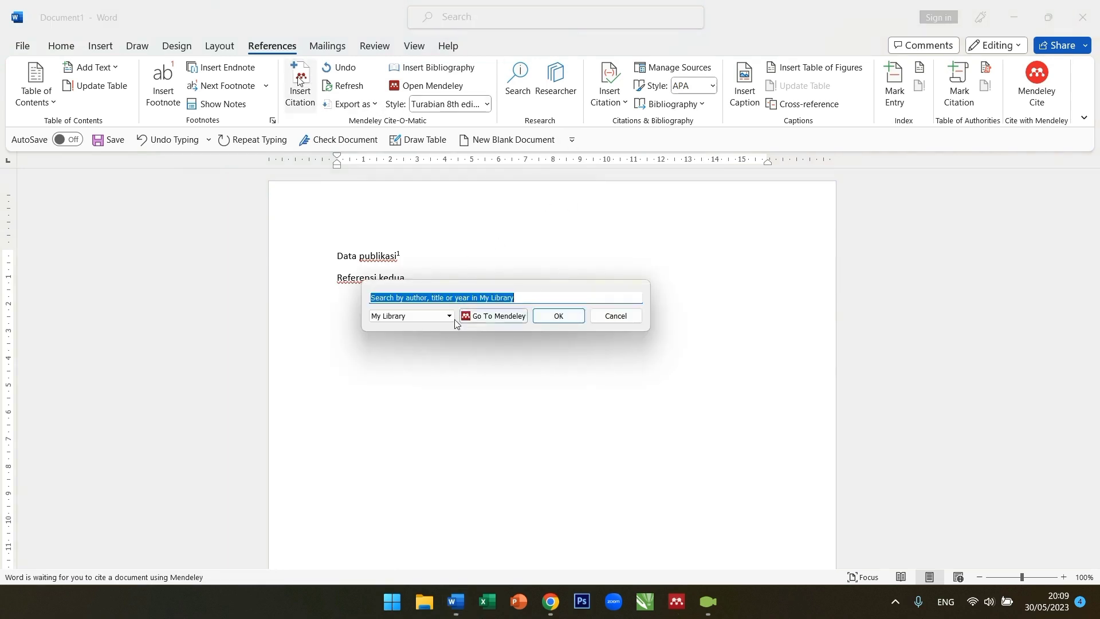
{"action": "left_click", "coordinate": [500, 316]}
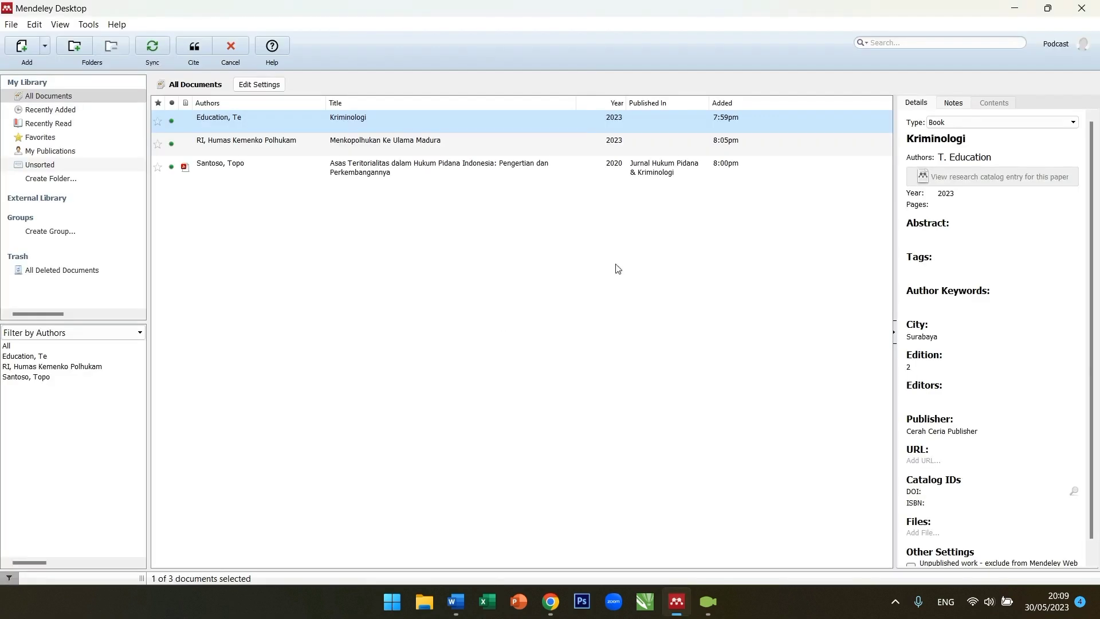
{"action": "left_click", "coordinate": [237, 169]}
{"action": "left_click", "coordinate": [195, 51]}
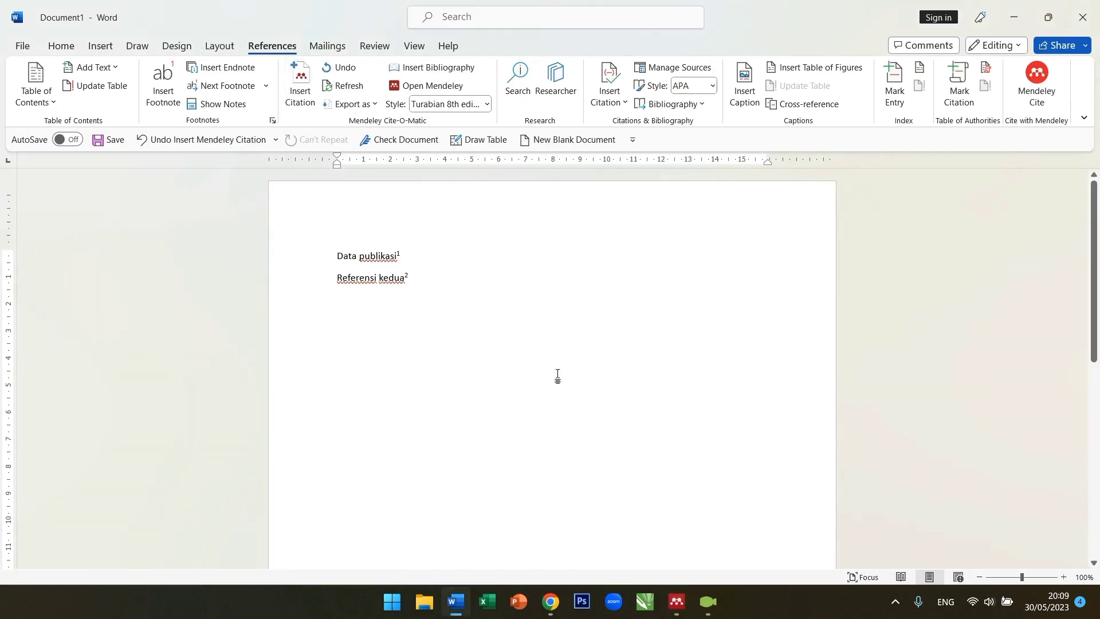
{"action": "scroll", "coordinate": [557, 376], "scroll_direction": "down", "scroll_amount": 8}
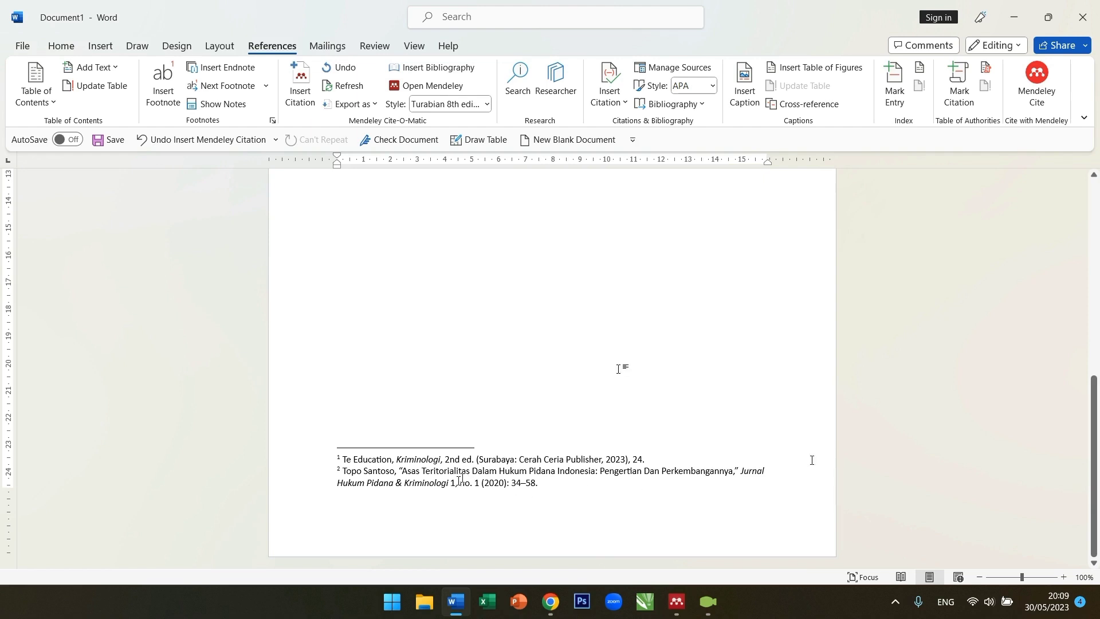
{"action": "scroll", "coordinate": [636, 468], "scroll_direction": "up", "scroll_amount": 10}
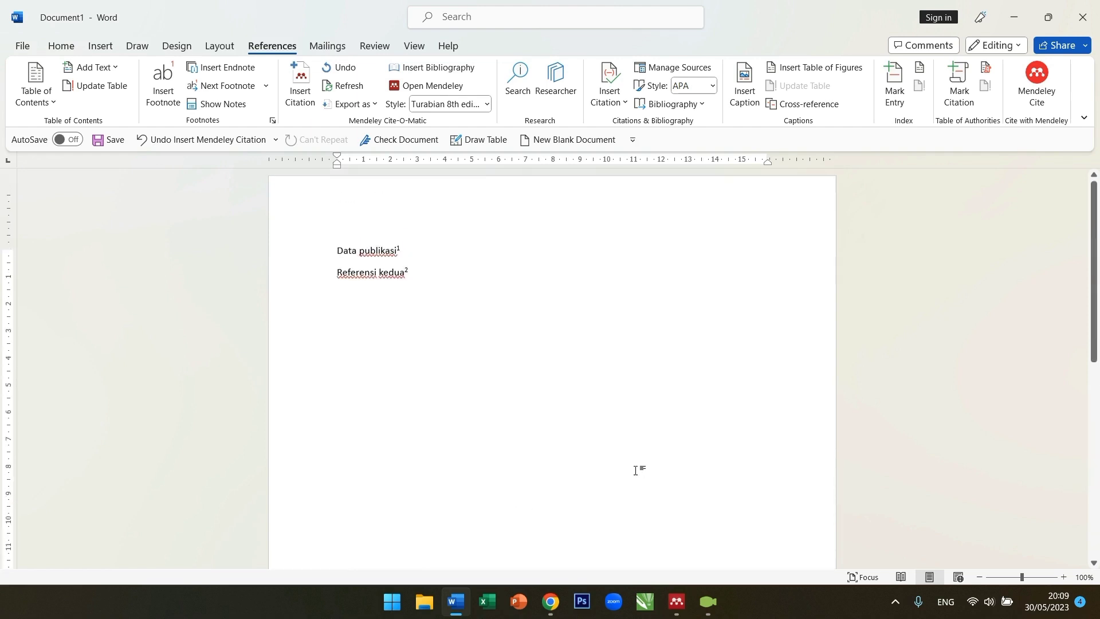
- Add a new line reading 'Sitasi ketiga' below Referensi kedua
{"action": "left_click", "coordinate": [424, 279]}
{"action": "key", "text": "Return"}
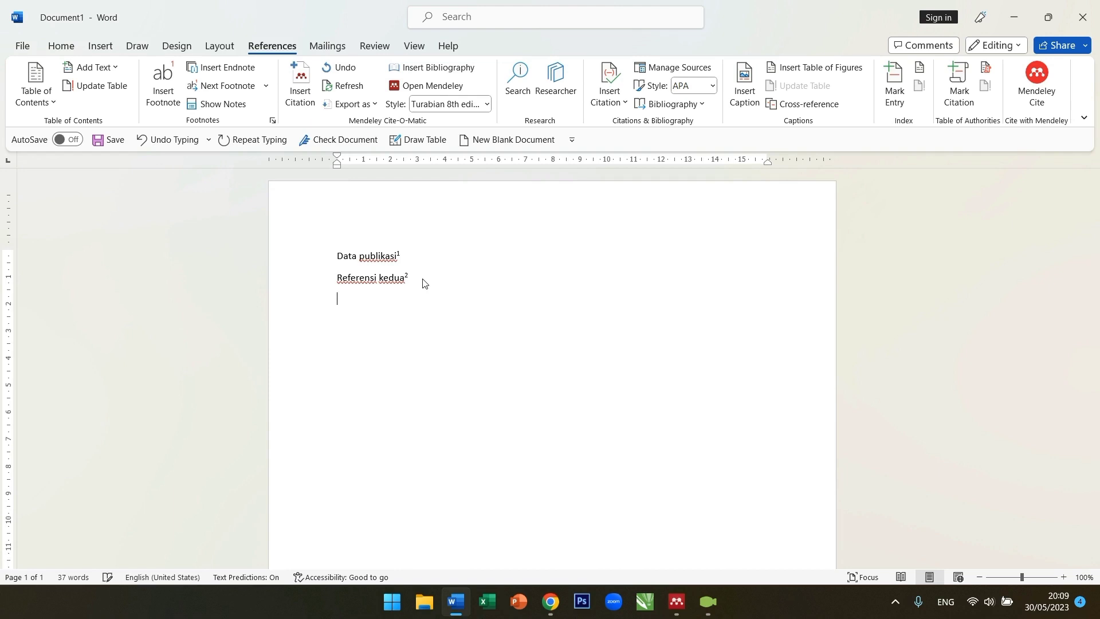
{"action": "key", "text": "BackSpace"}
{"action": "type", "text": "Sitasi ketiga"}
- Cite the Menkopolhukan Ke Ulama Madura web page from Mendeley as footnote 3
{"action": "left_click", "coordinate": [299, 83]}
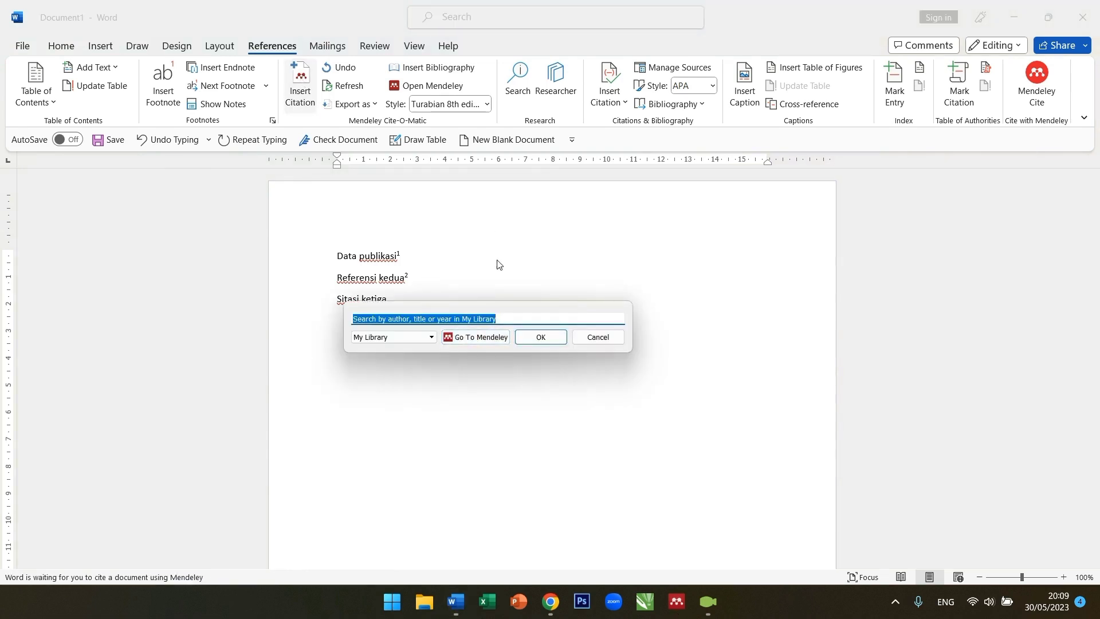
{"action": "left_click", "coordinate": [492, 337]}
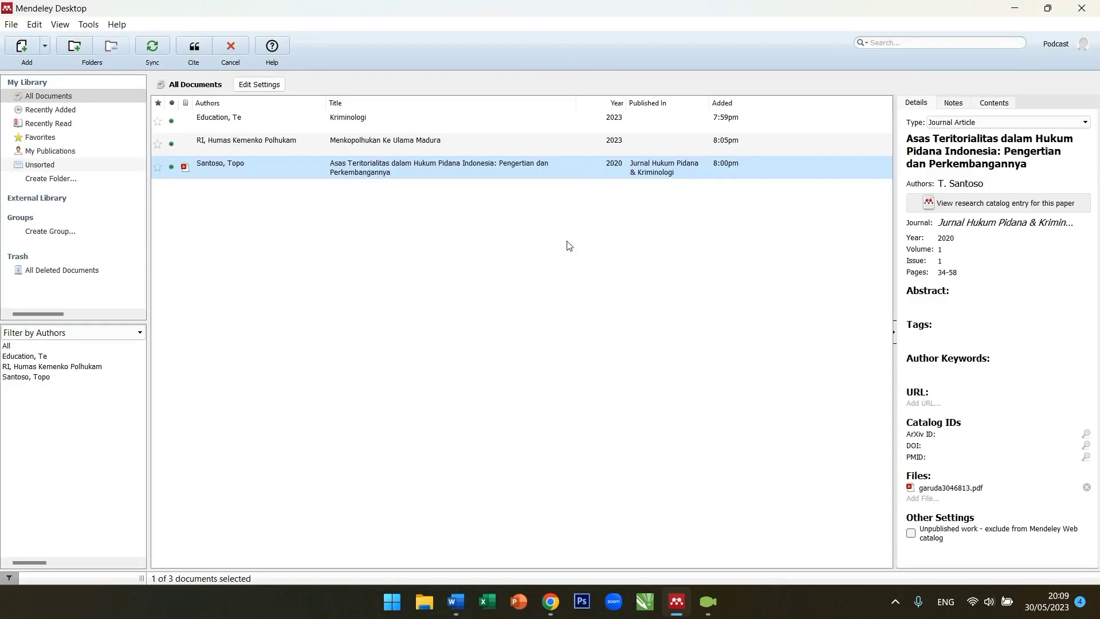
{"action": "left_click", "coordinate": [253, 147]}
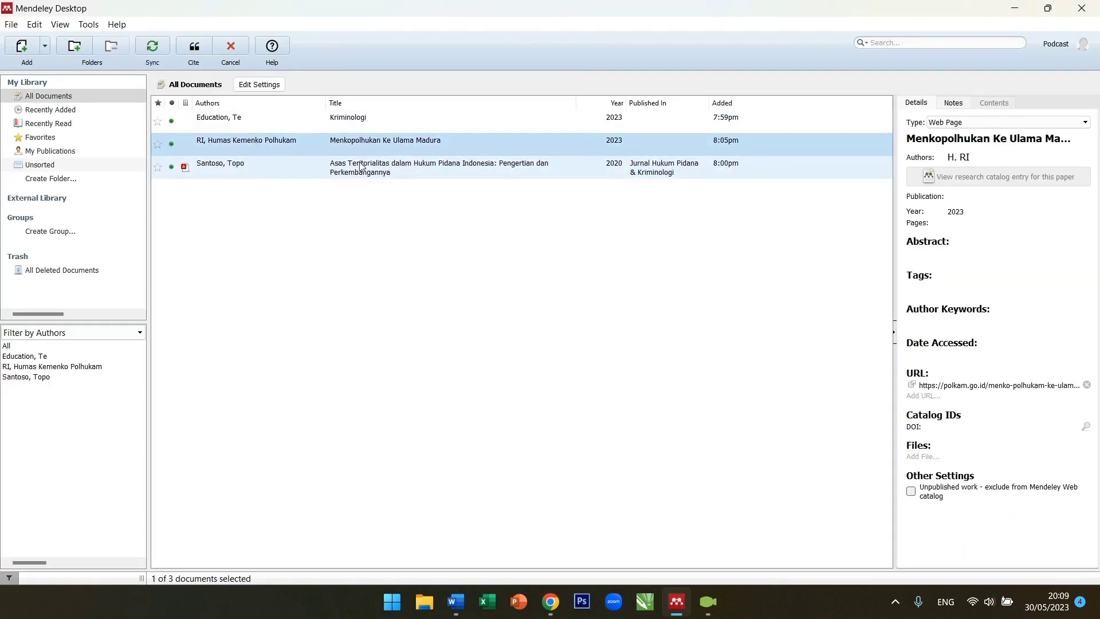
{"action": "left_click", "coordinate": [194, 47]}
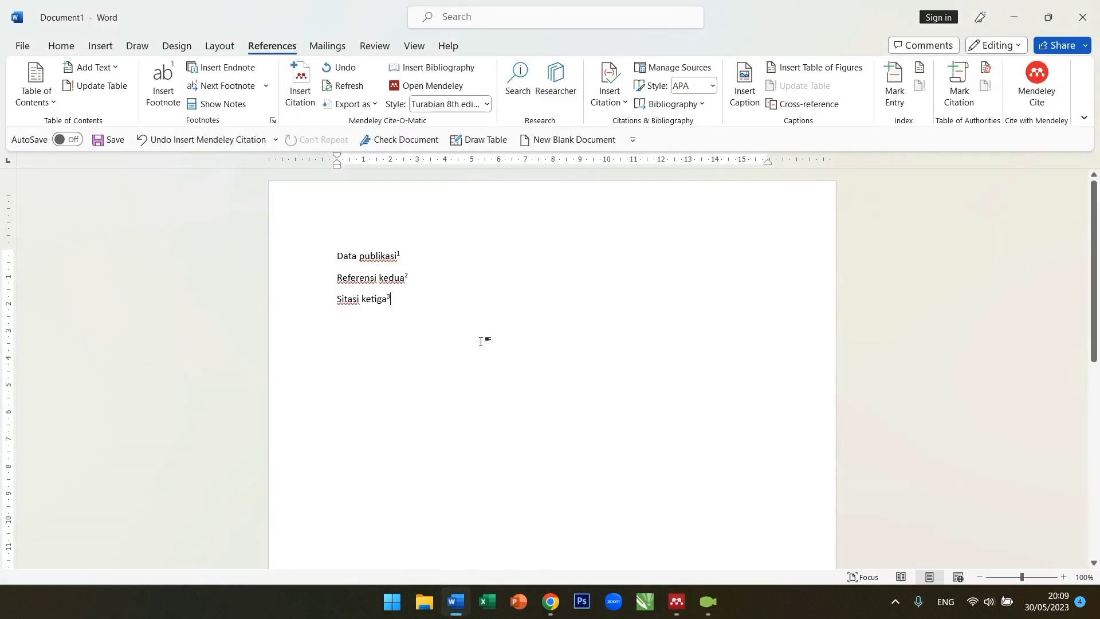
{"action": "scroll", "coordinate": [596, 326], "scroll_direction": "down", "scroll_amount": 12}
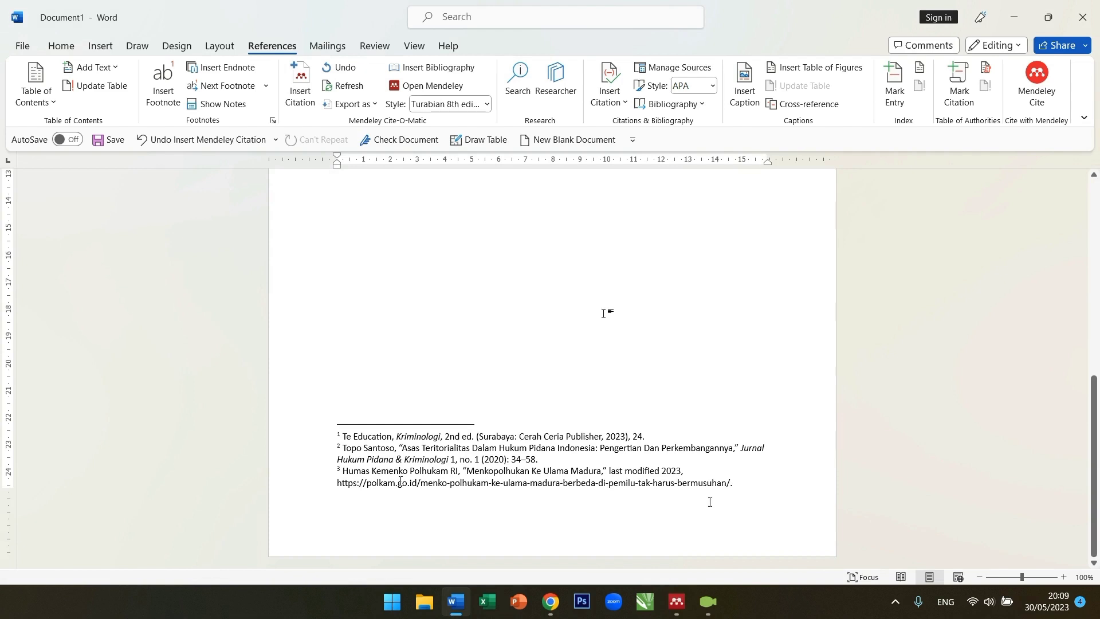
{"action": "scroll", "coordinate": [572, 380], "scroll_direction": "up", "scroll_amount": 12}
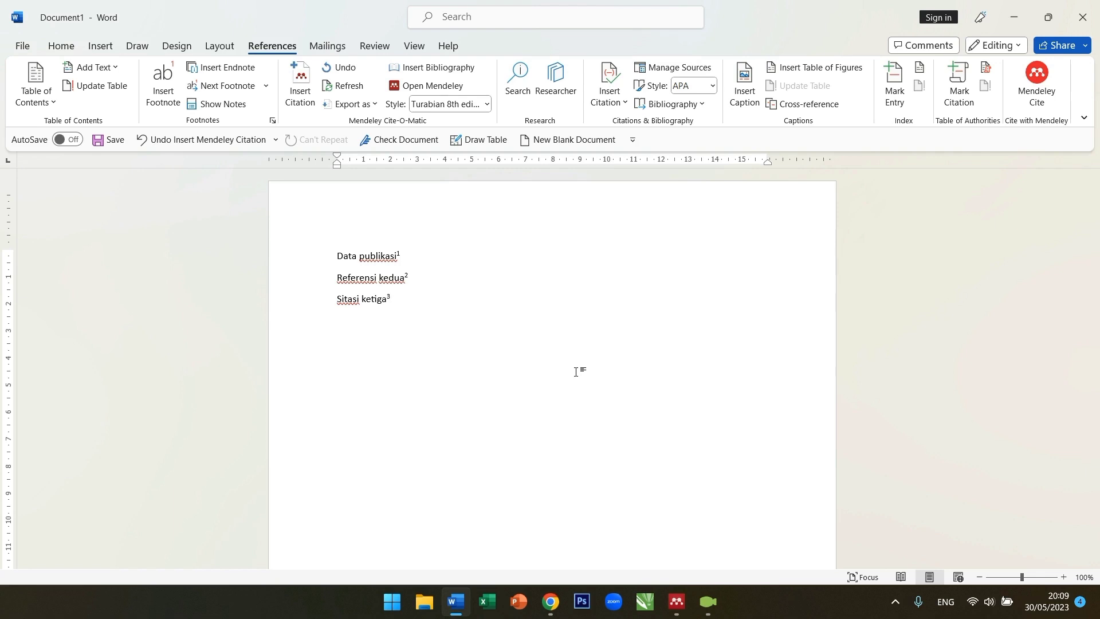
- Switch to Mendeley Desktop and go to the File menu's import options
{"action": "left_click", "coordinate": [676, 602]}
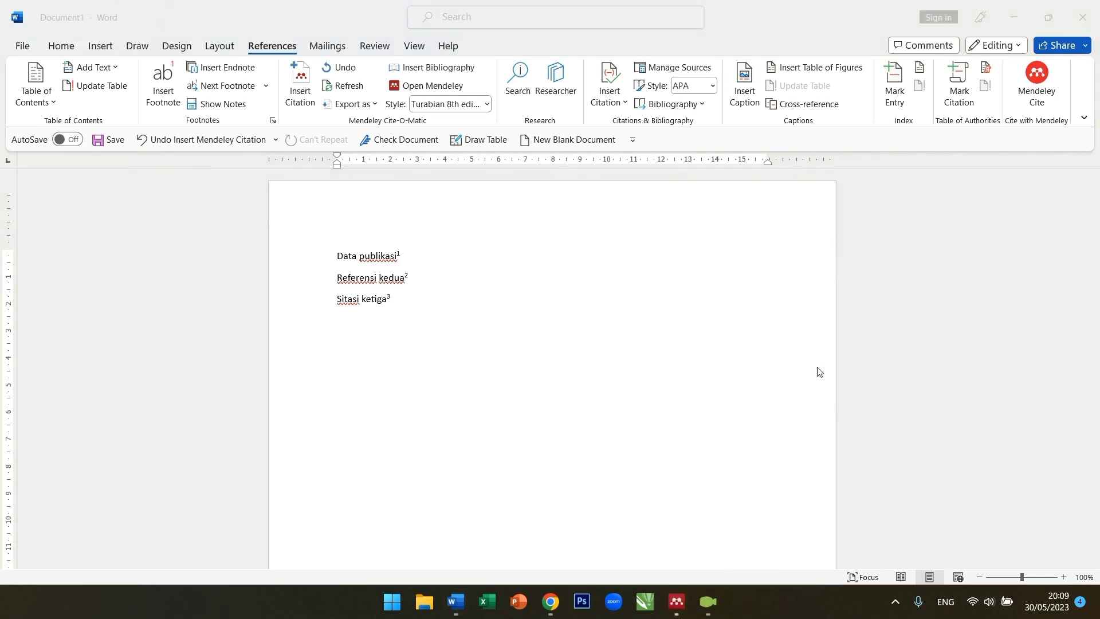
{"action": "left_click", "coordinate": [677, 602]}
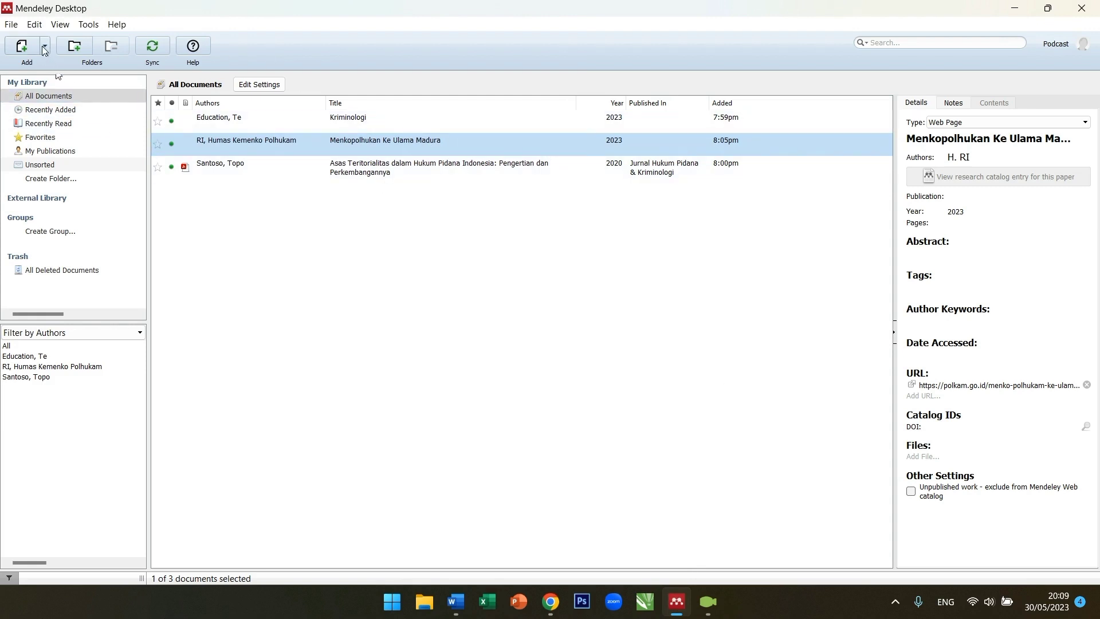
{"action": "left_click", "coordinate": [12, 26]}
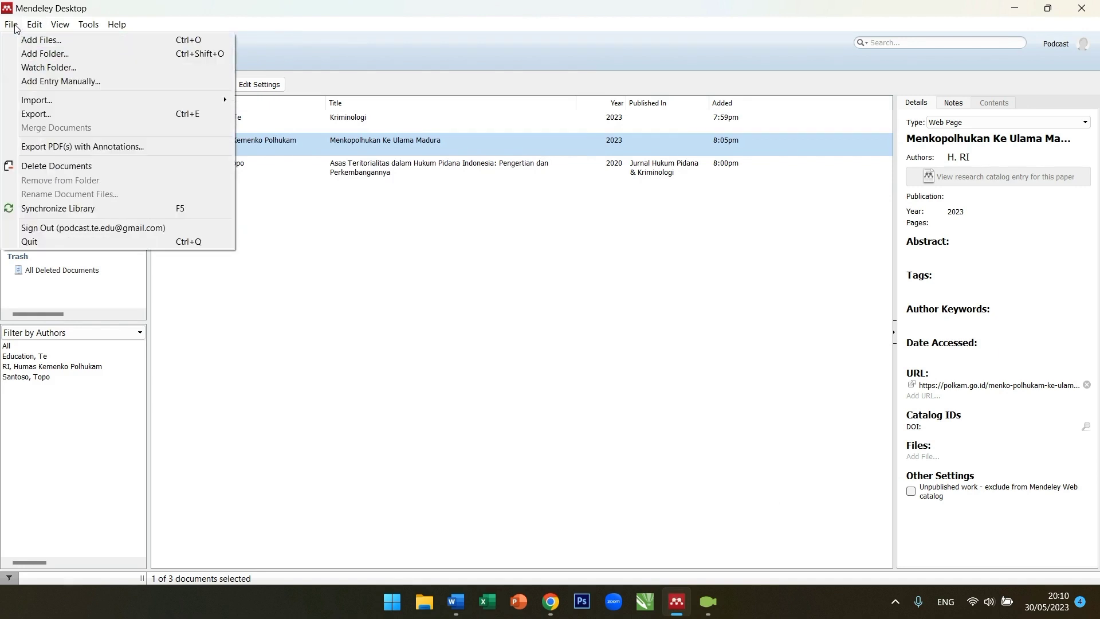
{"action": "mouse_move", "coordinate": [49, 102]}
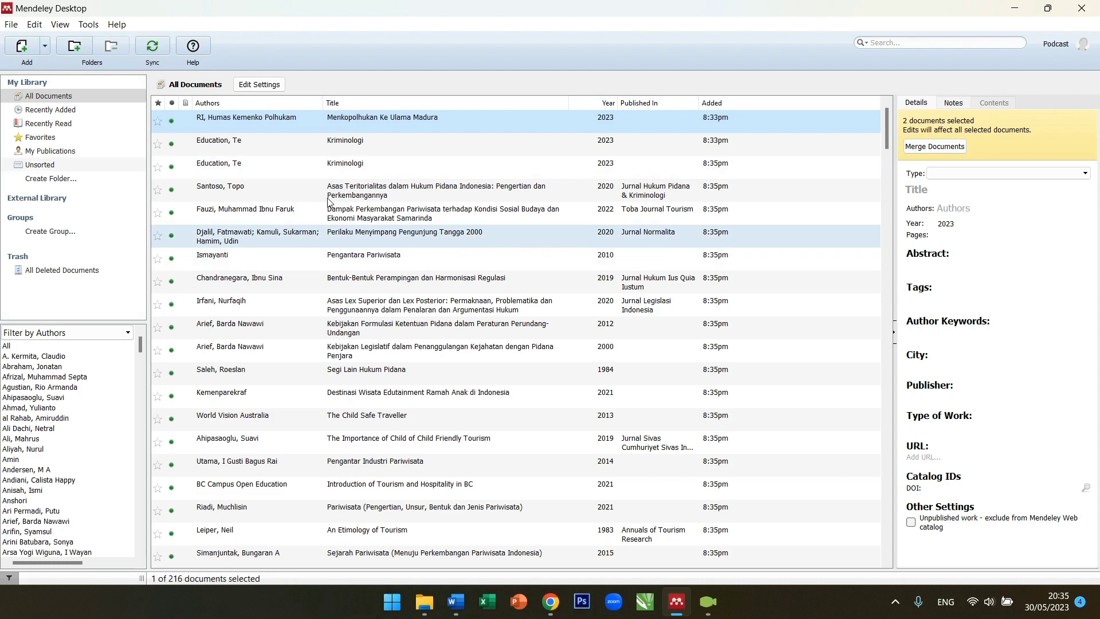
- Select all library documents and start exporting them with Ctrl+E
{"action": "key", "text": "ctrl+a"}
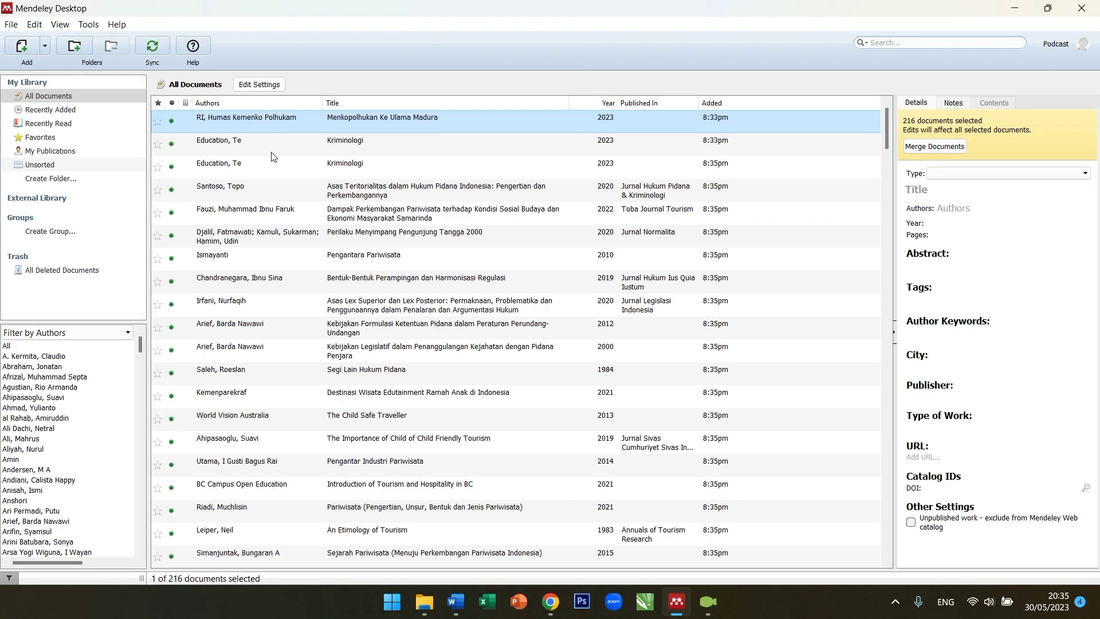
{"action": "key", "text": "ctrl+e"}
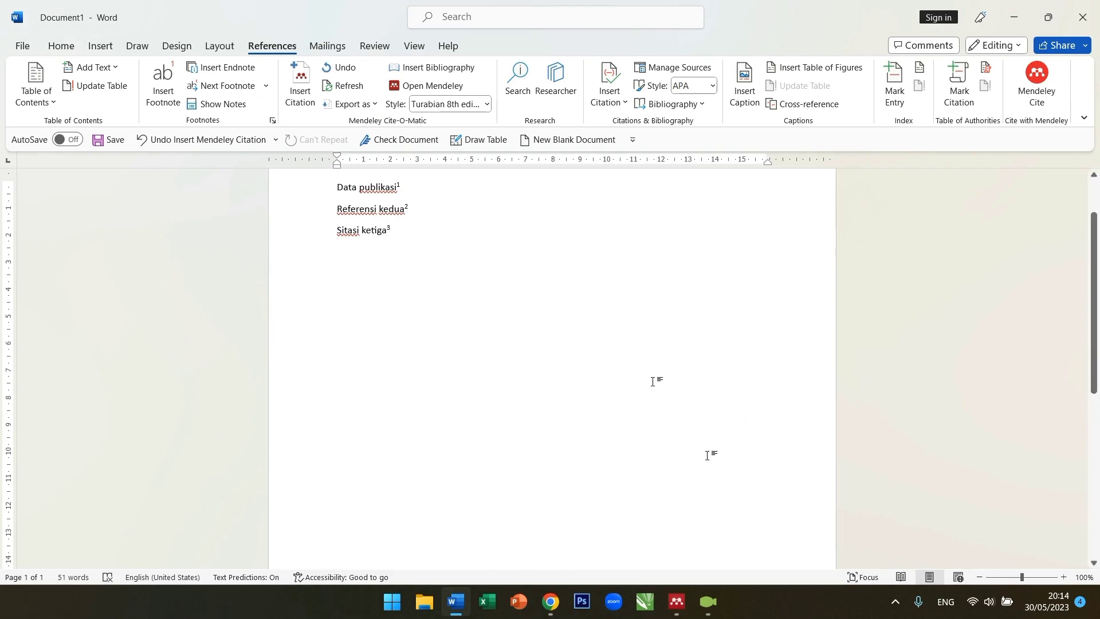
{"action": "left_click", "coordinate": [677, 602]}
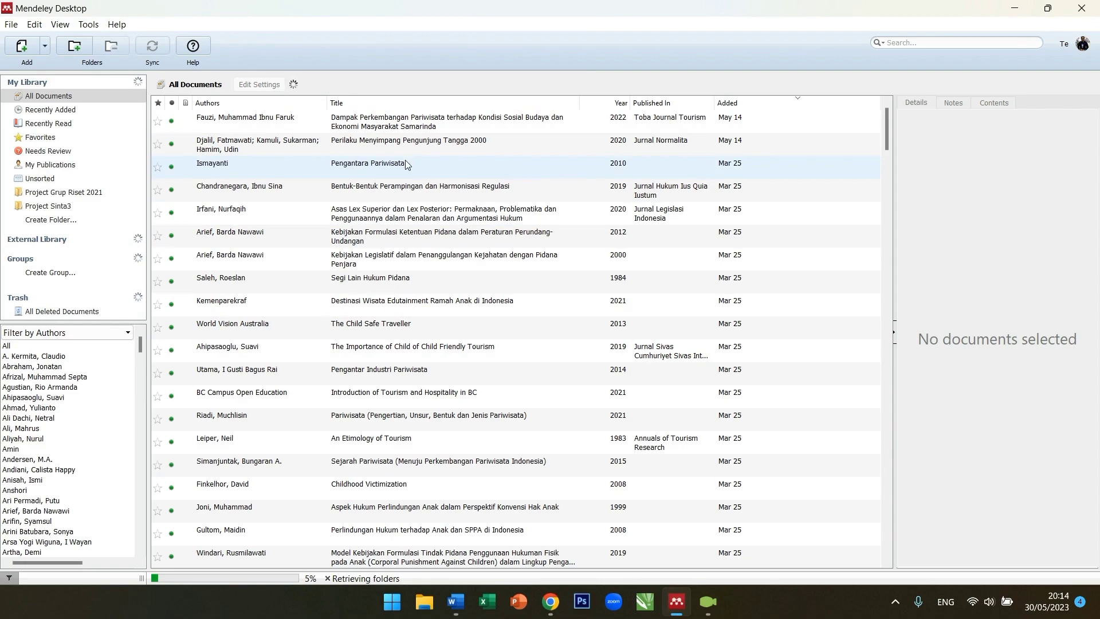
{"action": "scroll", "coordinate": [610, 178], "scroll_direction": "down", "scroll_amount": 3}
{"action": "scroll", "coordinate": [610, 182], "scroll_direction": "down", "scroll_amount": 20}
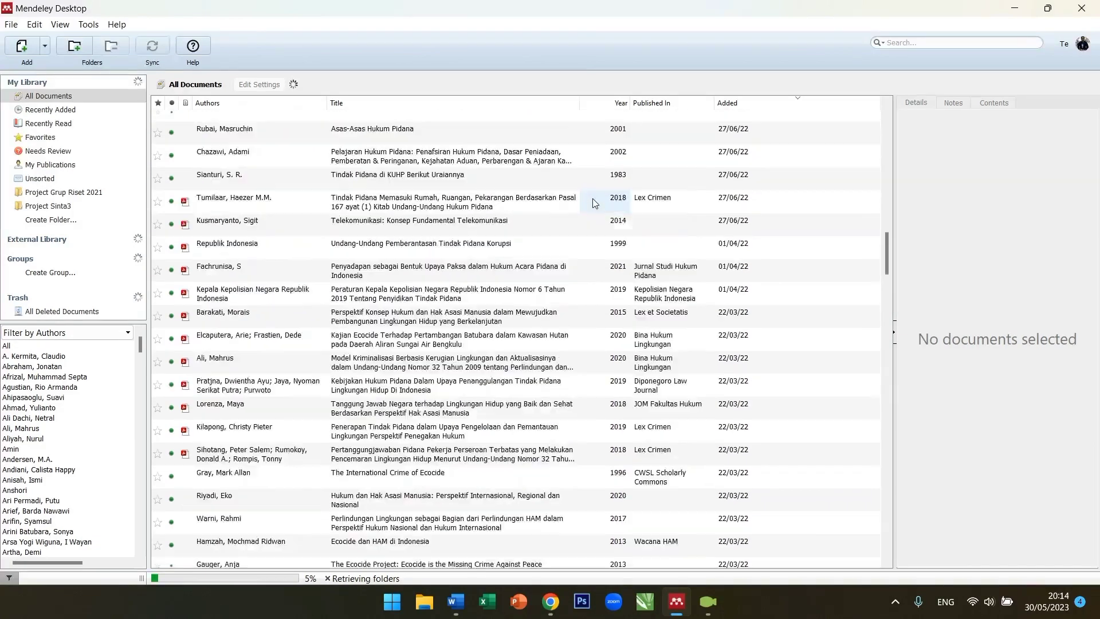
{"action": "scroll", "coordinate": [593, 204], "scroll_direction": "down", "scroll_amount": 20}
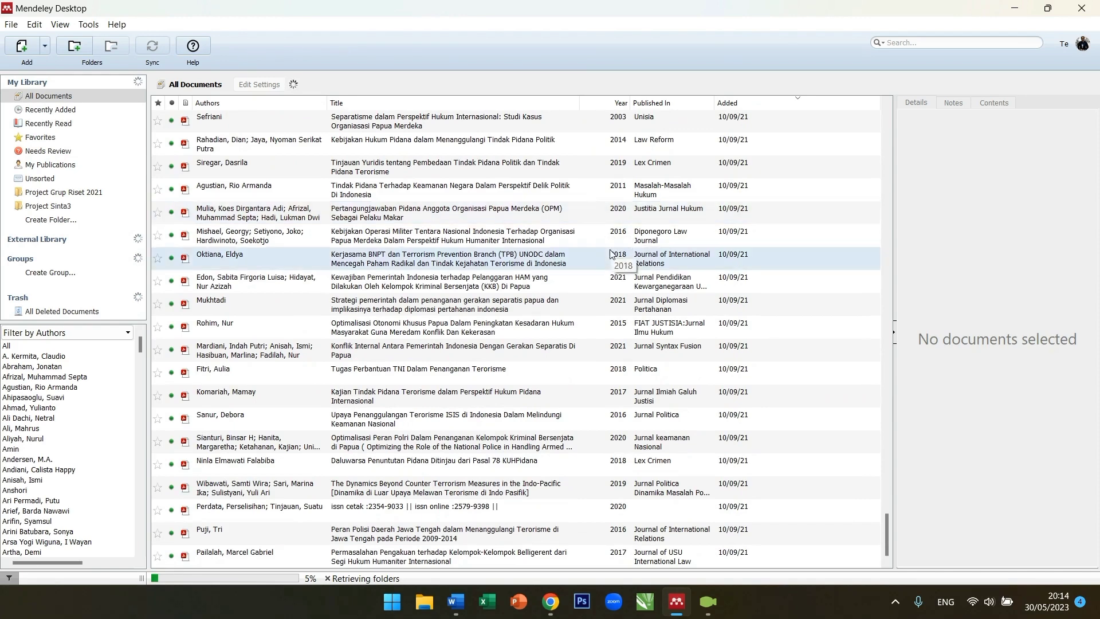
{"action": "scroll", "coordinate": [604, 288], "scroll_direction": "up", "scroll_amount": 7}
{"action": "scroll", "coordinate": [599, 281], "scroll_direction": "up", "scroll_amount": 15}
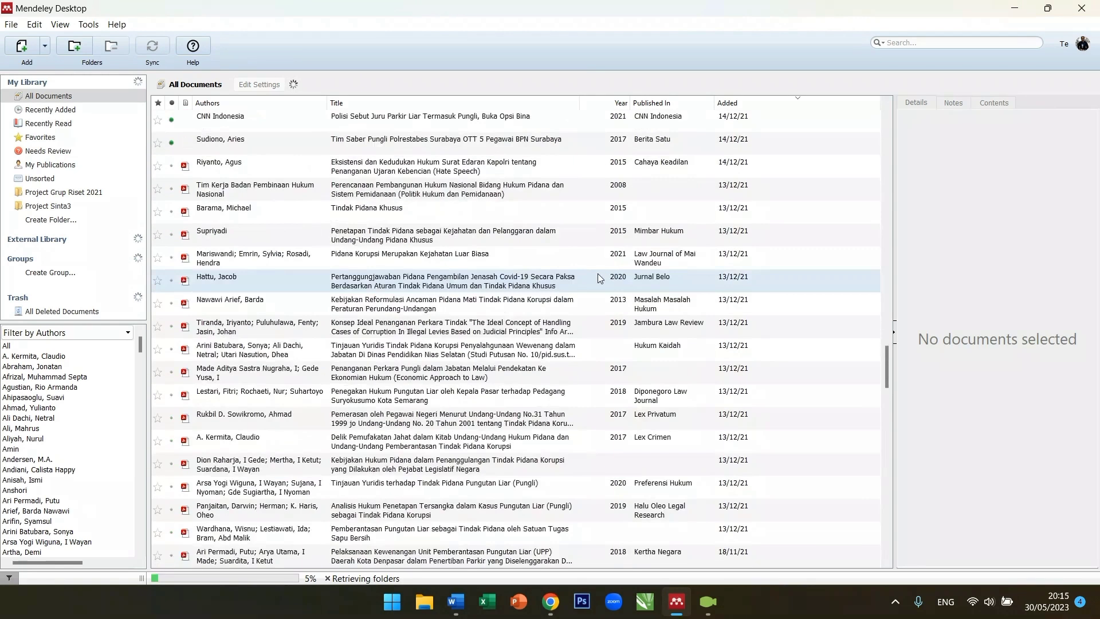
{"action": "scroll", "coordinate": [590, 268], "scroll_direction": "up", "scroll_amount": 12}
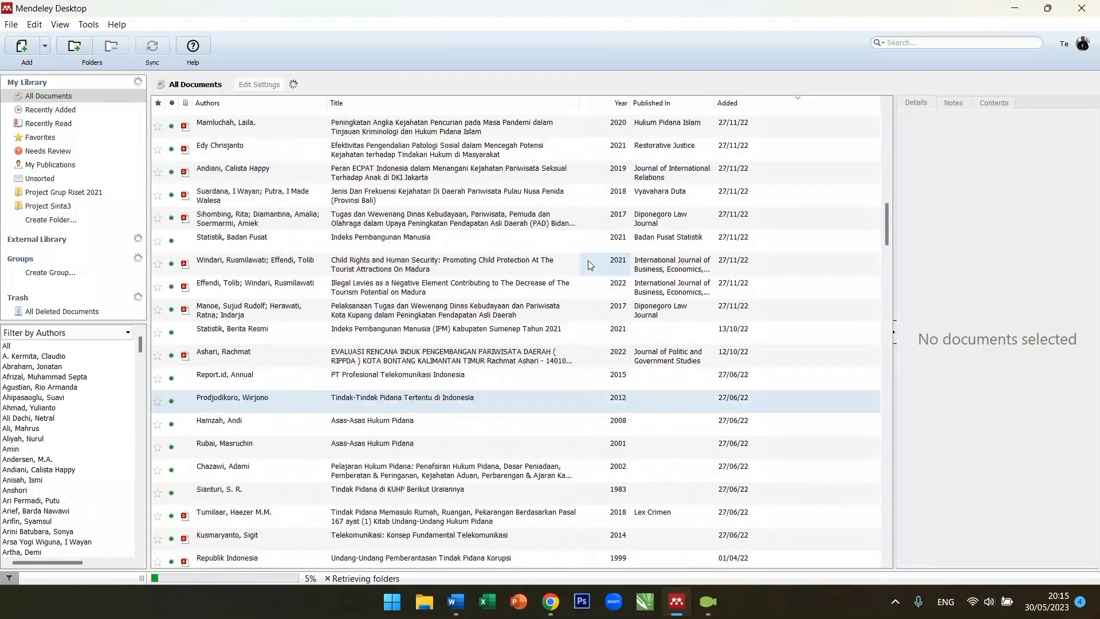
{"action": "scroll", "coordinate": [588, 260], "scroll_direction": "up", "scroll_amount": 1}
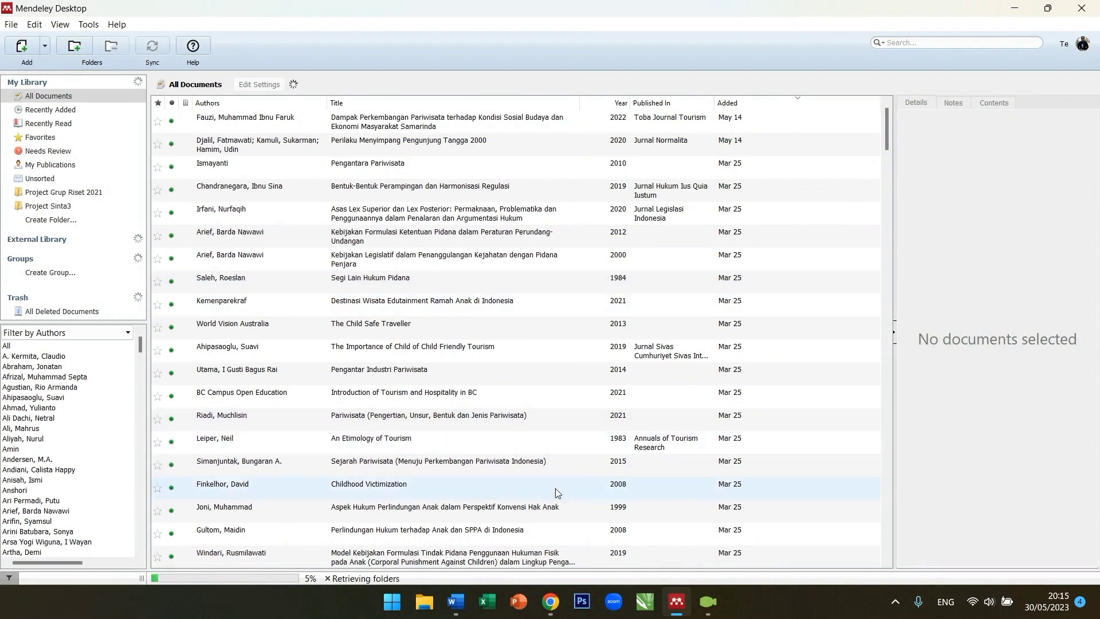
{"action": "left_click", "coordinate": [449, 608]}
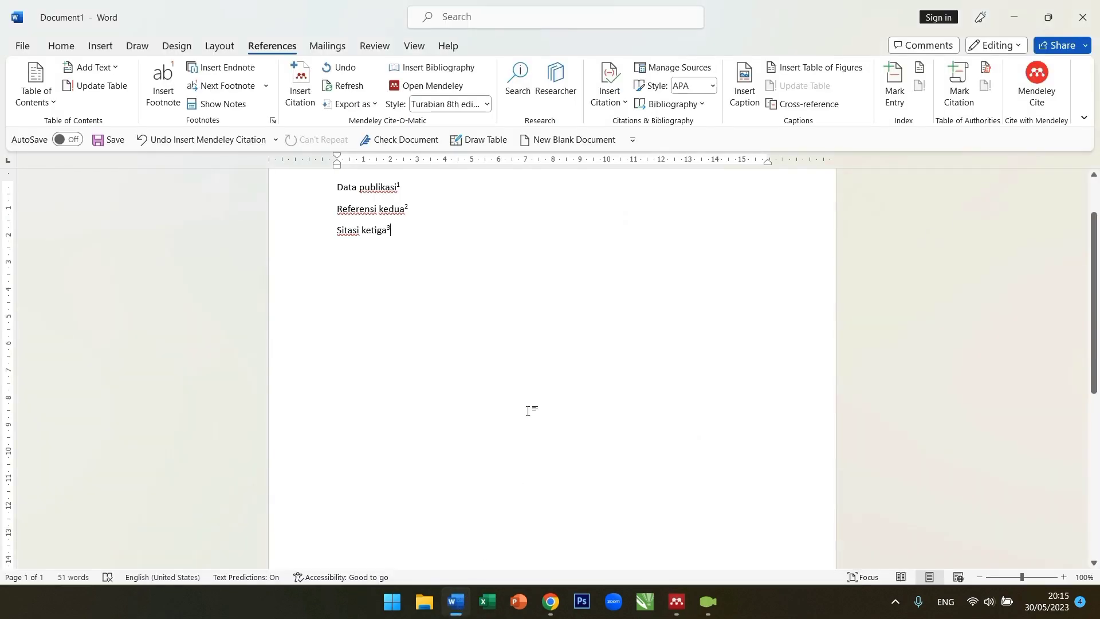
- Add blank lines below 'Sitasi ketiga' and check the three footnotes
{"action": "scroll", "coordinate": [482, 261], "scroll_direction": "up", "scroll_amount": 1}
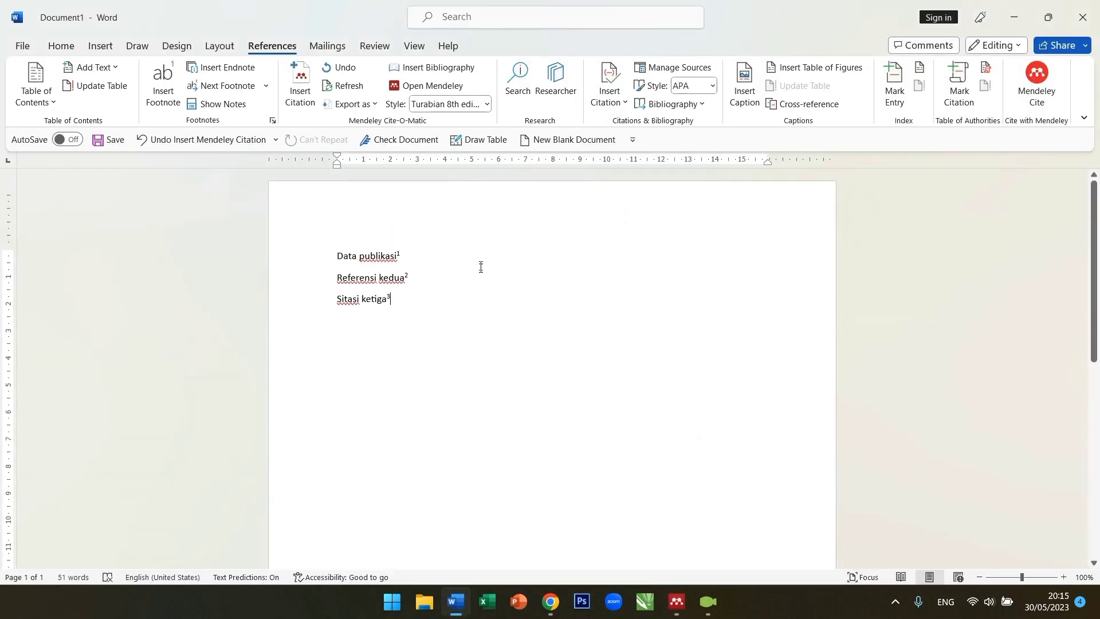
{"action": "key", "text": "Return"}
{"action": "key", "text": "Return"}
{"action": "key", "text": "Return"}
{"action": "key", "text": "Return"}
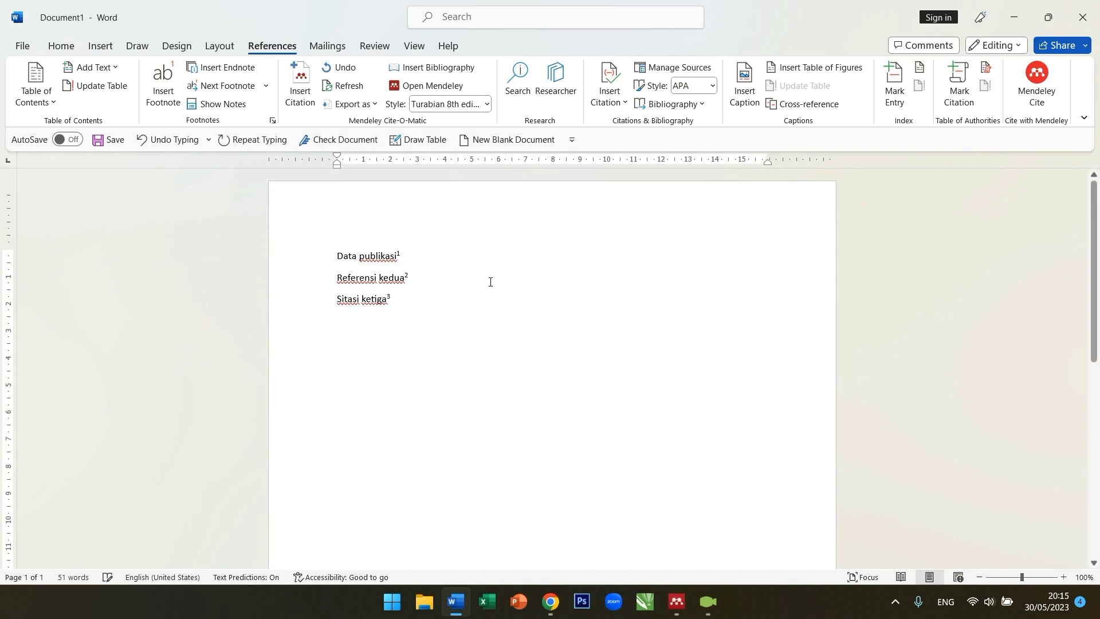
{"action": "scroll", "coordinate": [610, 329], "scroll_direction": "down", "scroll_amount": 12}
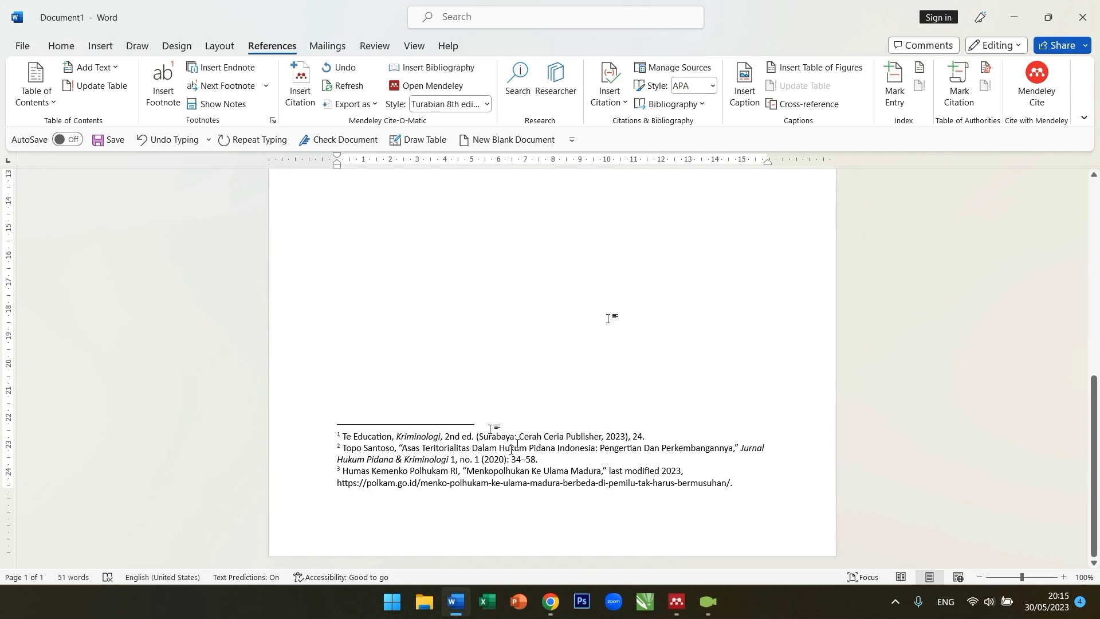
{"action": "scroll", "coordinate": [491, 410], "scroll_direction": "up", "scroll_amount": 10}
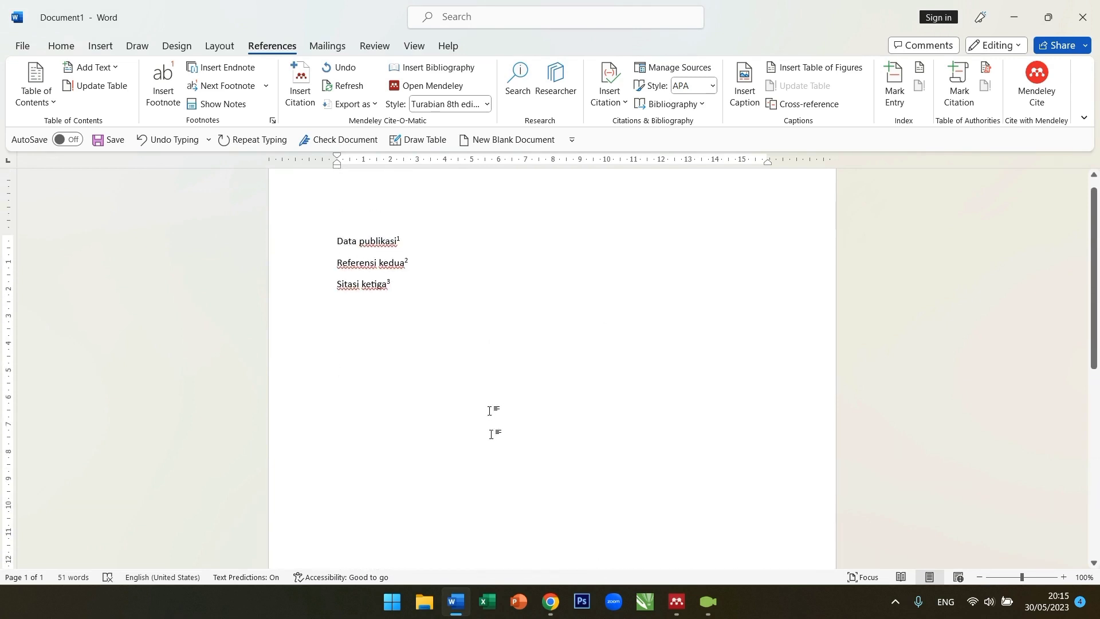
- Type a centred 'DAFTAR PUSTAKA' heading and insert the three-source bibliography beneath it
{"action": "double_click", "coordinate": [479, 349]}
{"action": "type", "text": "DAFTAR PUSTAKA"}
{"action": "key", "text": "Return"}
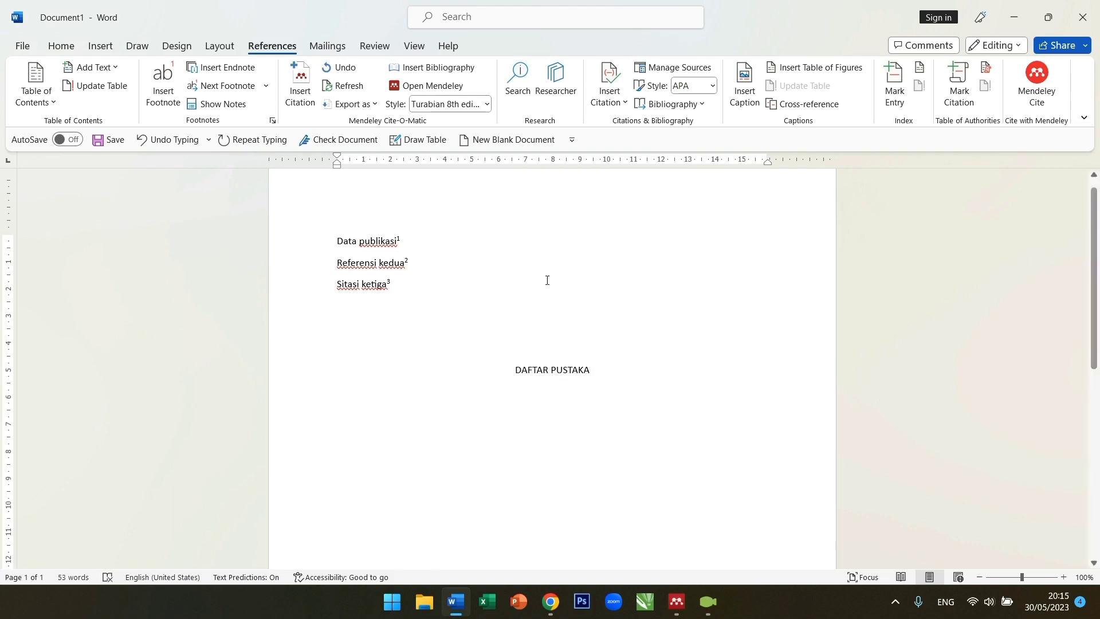
{"action": "left_click", "coordinate": [457, 71]}
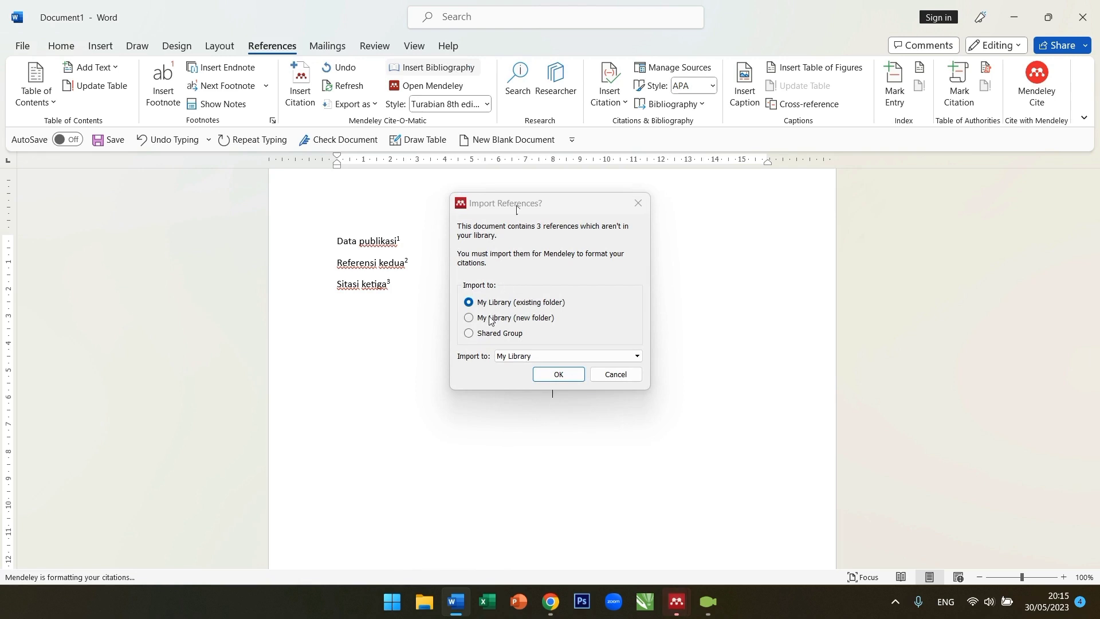
{"action": "left_click", "coordinate": [560, 377]}
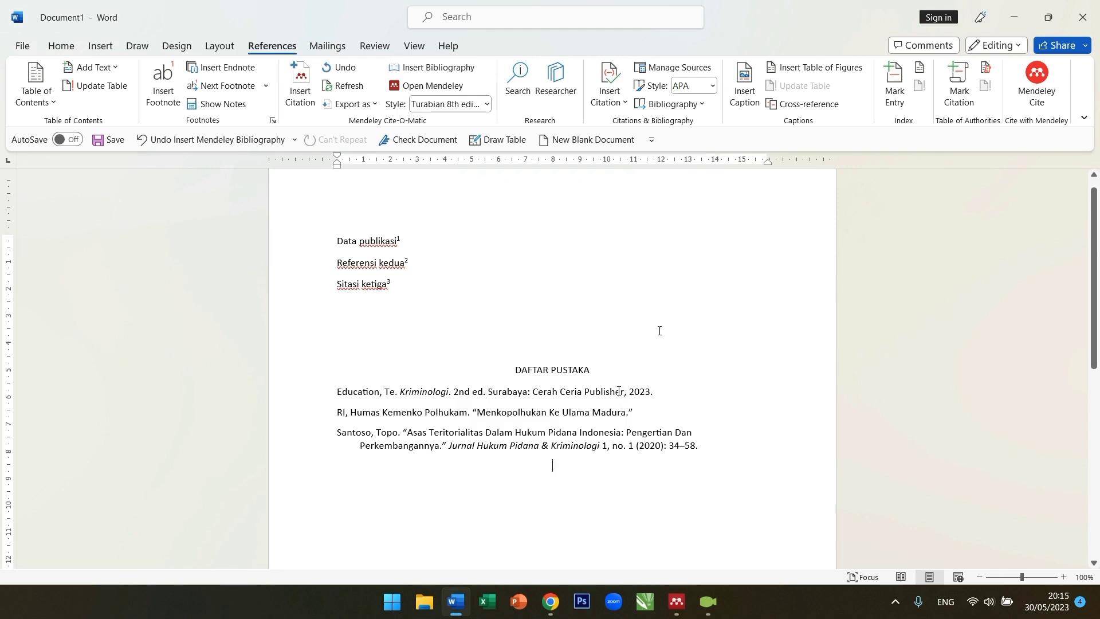
{"action": "left_click_drag", "start_coordinate": [710, 449], "coordinate": [348, 398]}
{"action": "key", "text": "Delete"}
{"action": "key", "text": "Delete"}
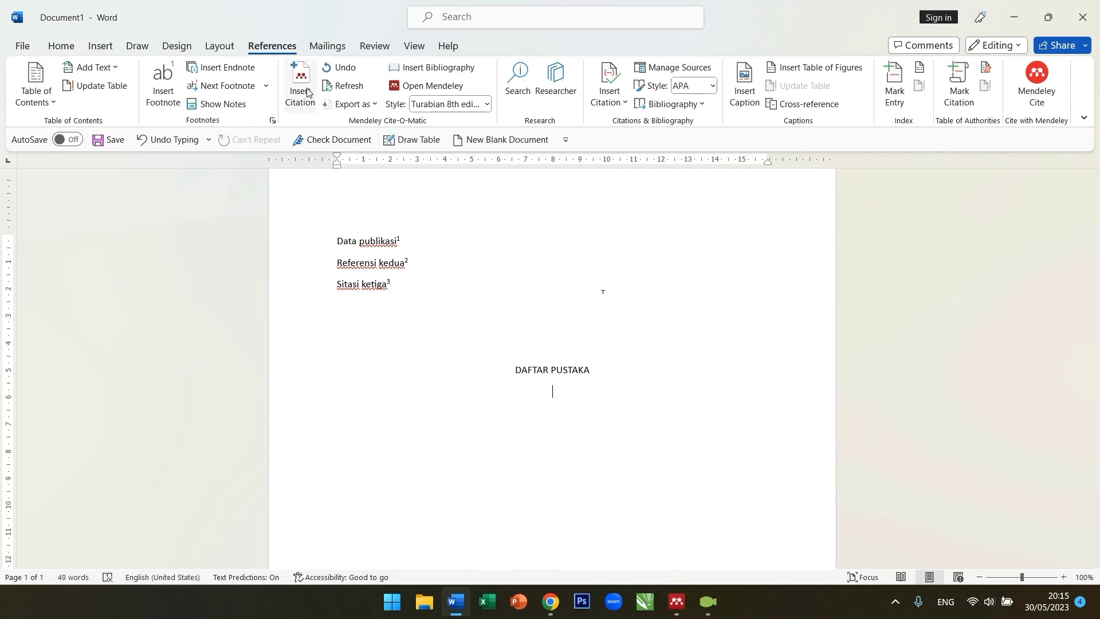
{"action": "left_click", "coordinate": [462, 71]}
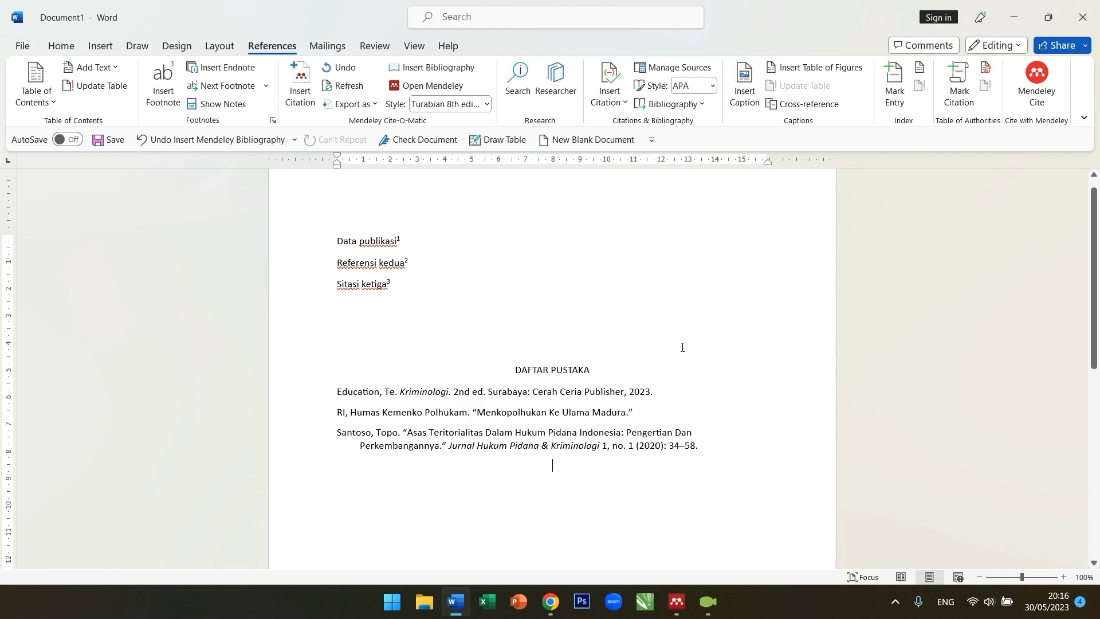
{"action": "scroll", "coordinate": [531, 341], "scroll_direction": "down", "scroll_amount": 8}
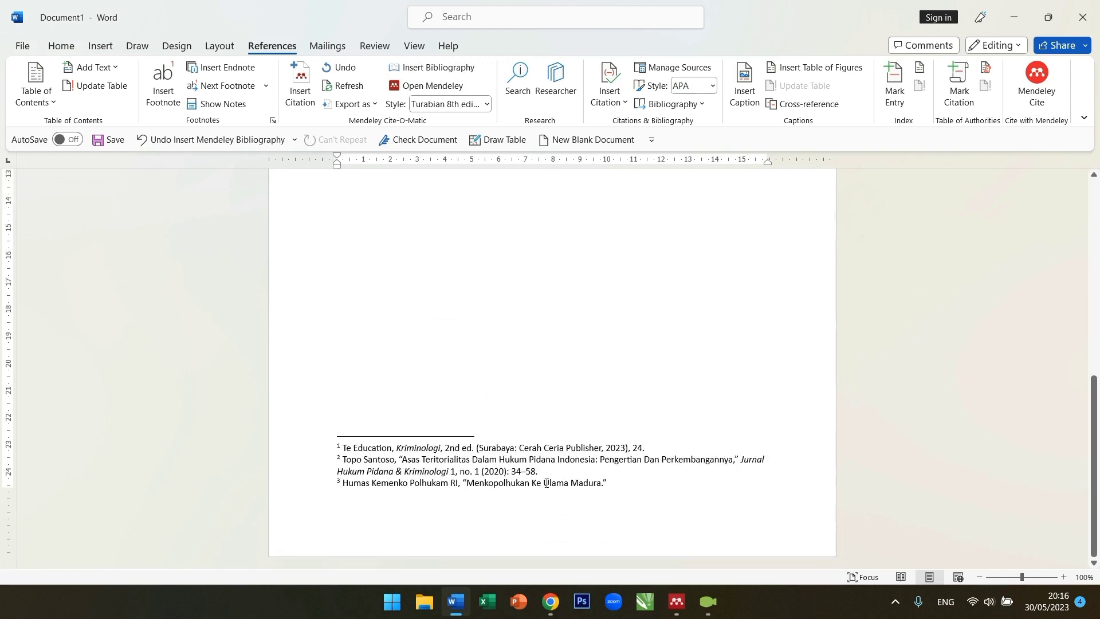
{"action": "scroll", "coordinate": [542, 342], "scroll_direction": "up", "scroll_amount": 8}
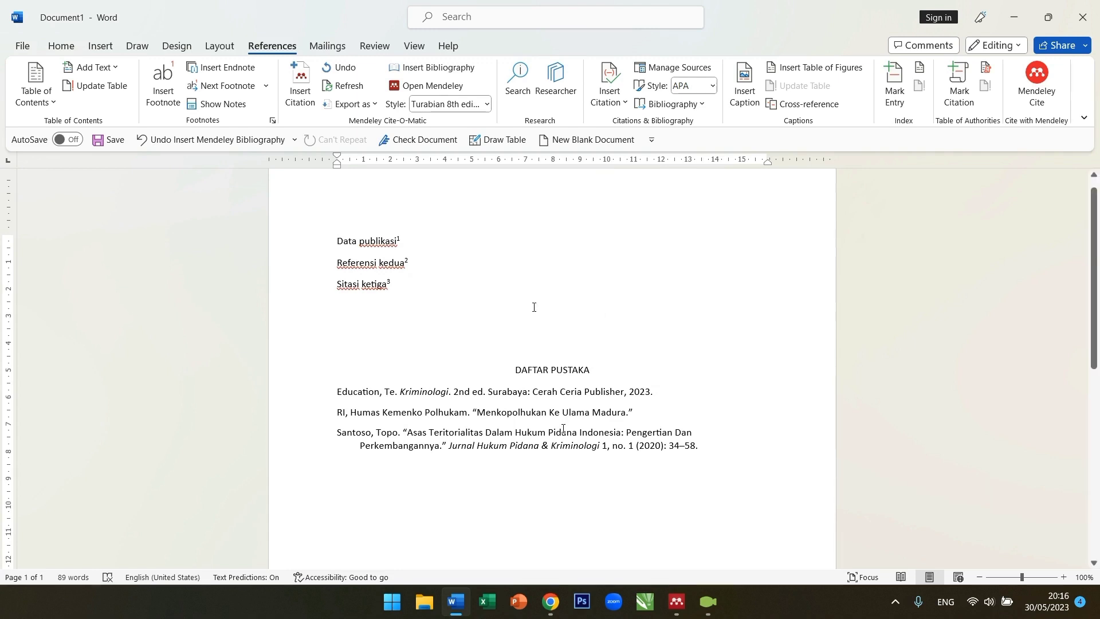
{"action": "triple_click", "coordinate": [563, 431]}
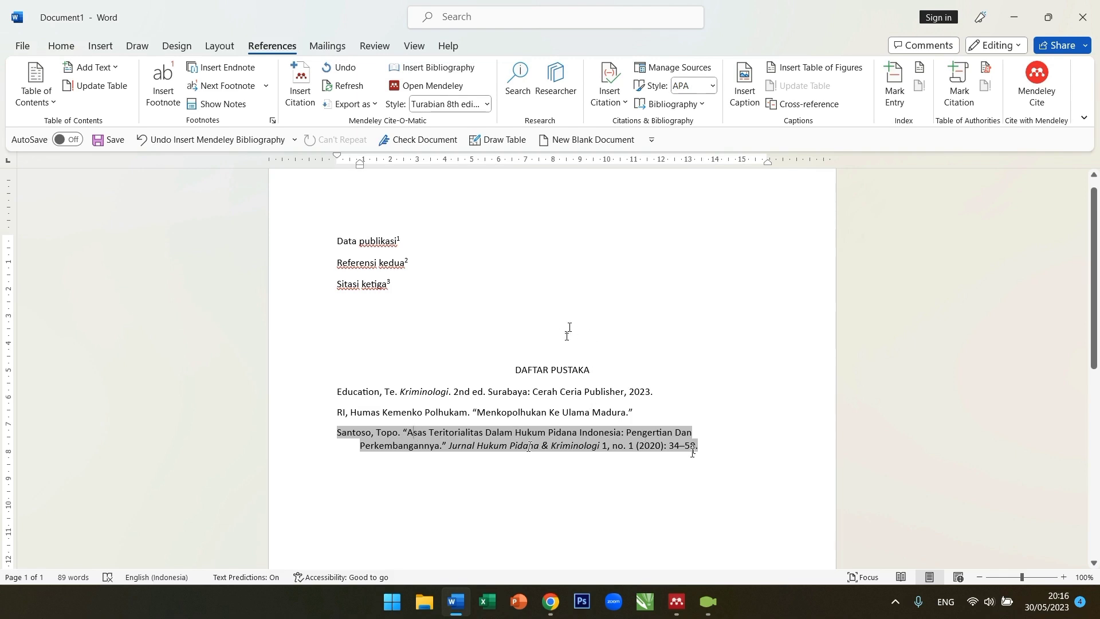
{"action": "scroll", "coordinate": [567, 327], "scroll_direction": "down", "scroll_amount": 4}
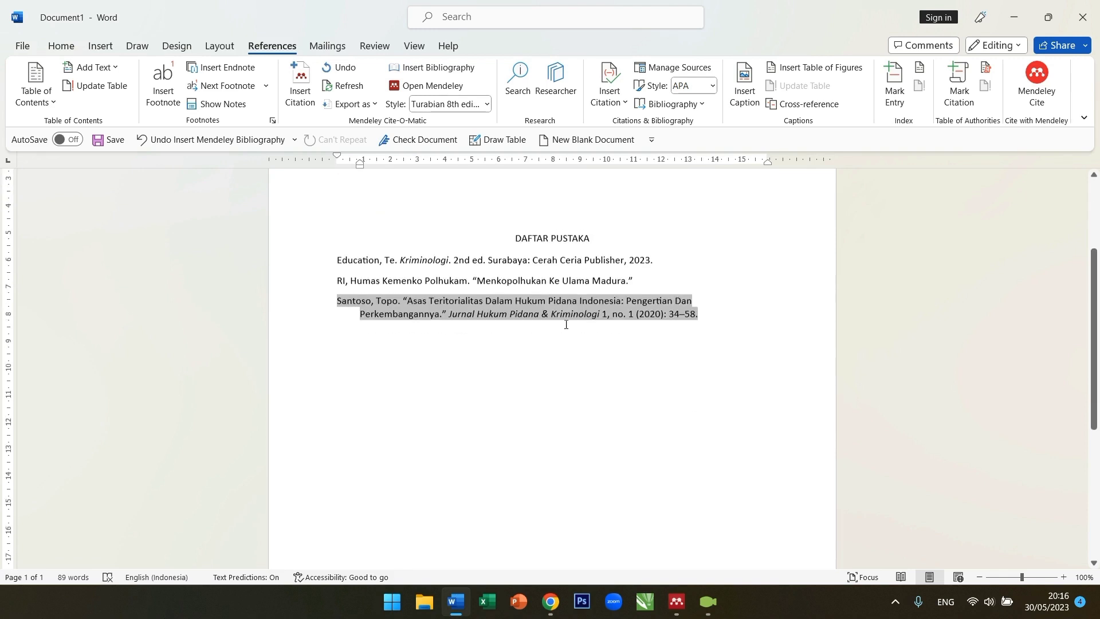
{"action": "scroll", "coordinate": [563, 324], "scroll_direction": "down", "scroll_amount": 3}
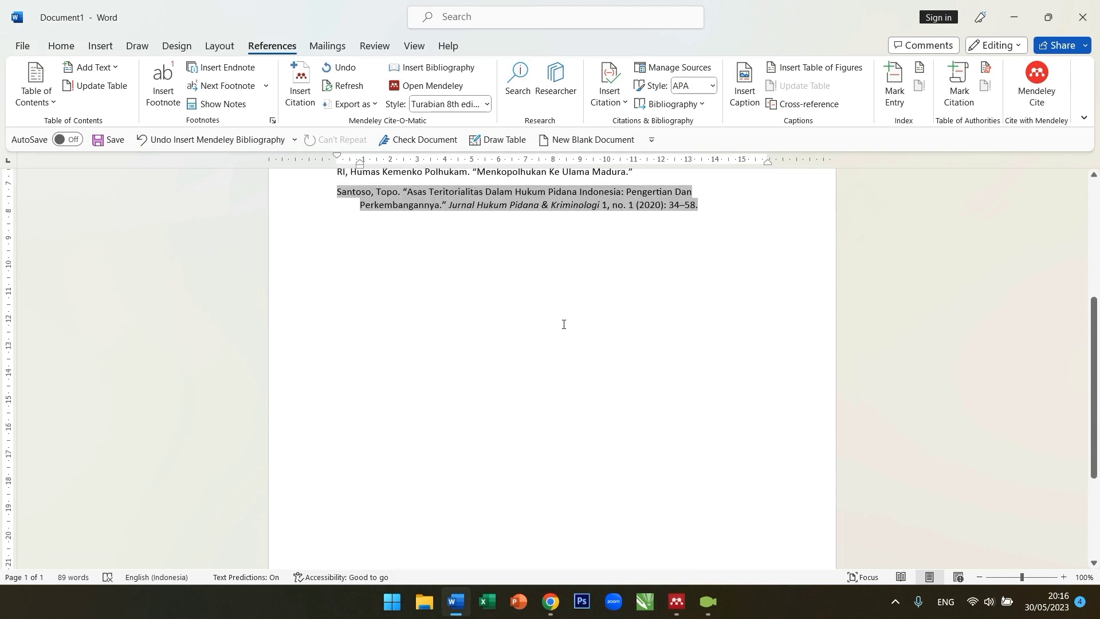
{"action": "scroll", "coordinate": [563, 324], "scroll_direction": "up", "scroll_amount": 7}
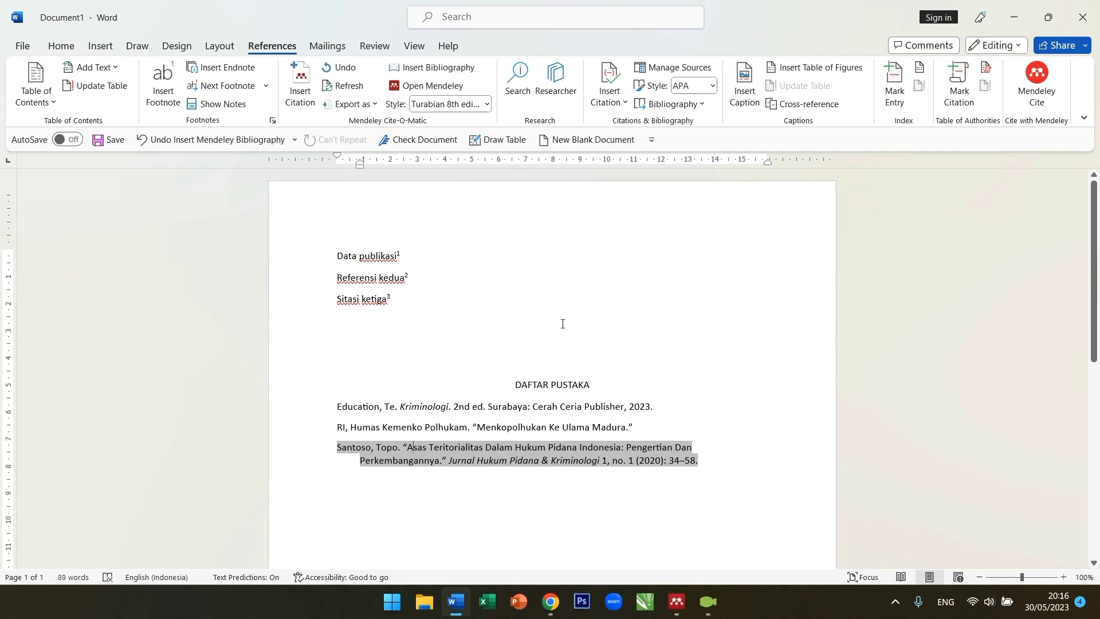